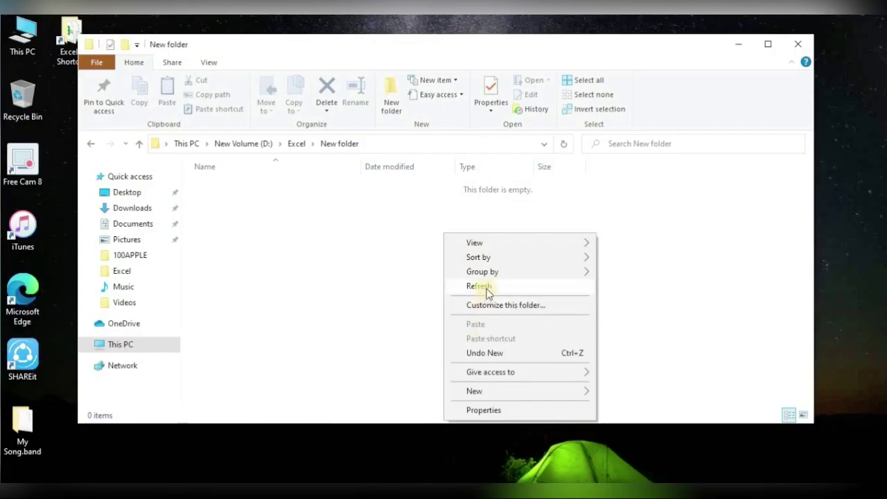
Create a blank New Microsoft Excel Worksheet.xlsx in the New folder and open it in Excel
click(483, 286)
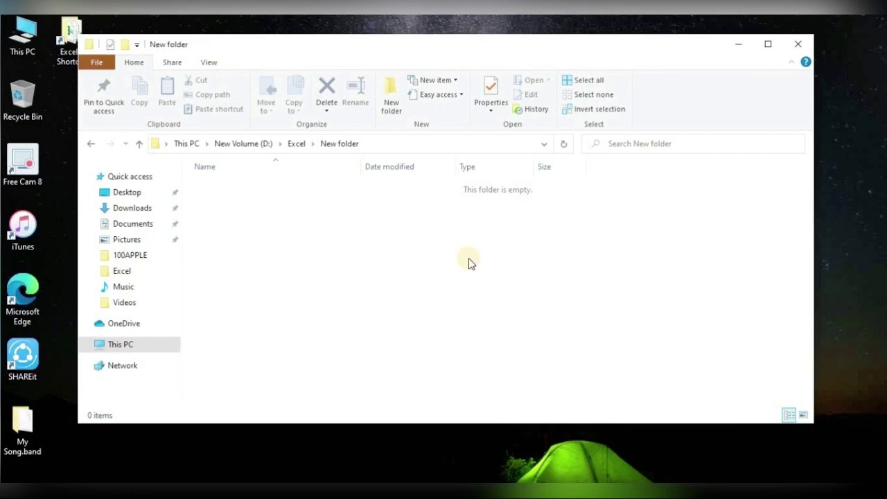
right_click(475, 219)
click(521, 271)
right_click(313, 217)
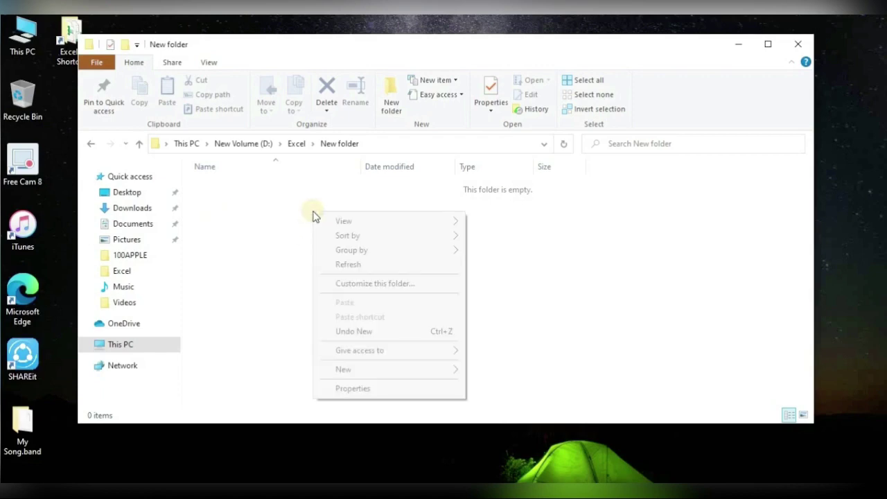
mouse_move(391, 372)
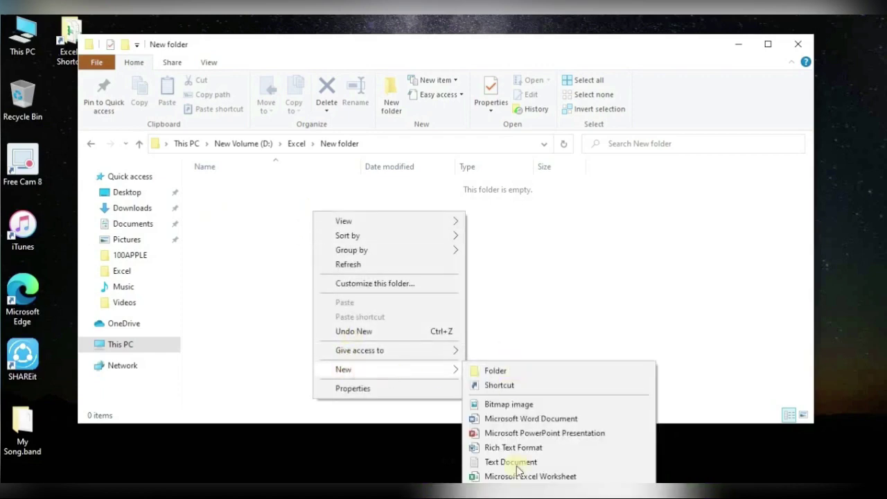
click(512, 476)
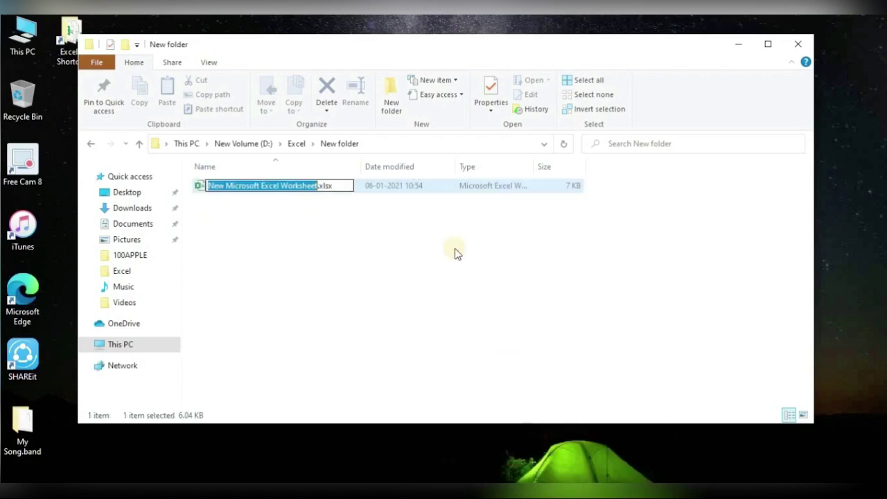
click(354, 186)
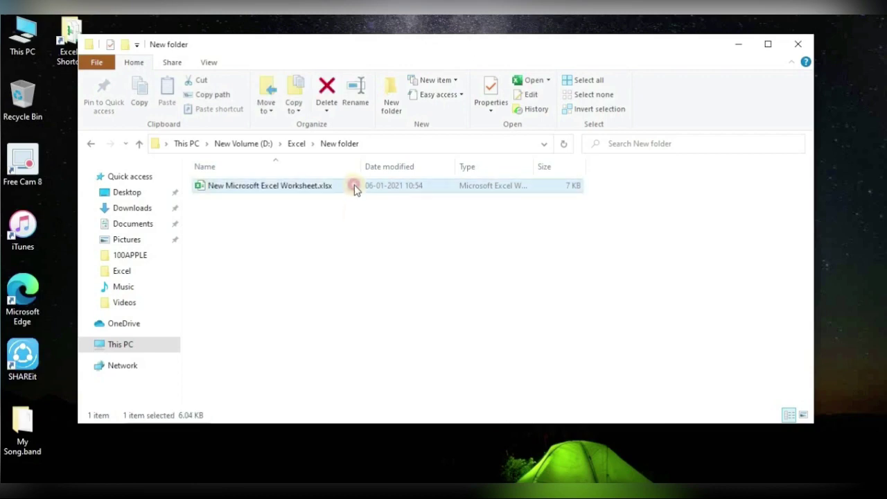
double_click(356, 189)
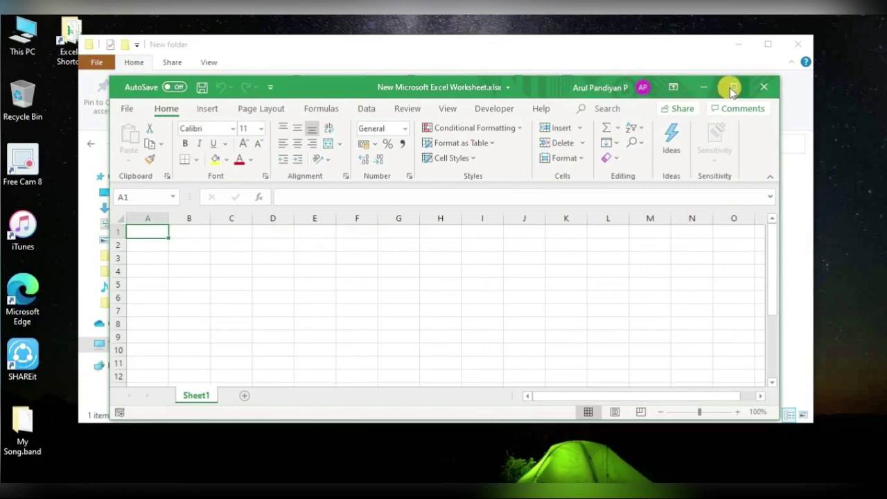
Save the maximized workbook as Account Management in Excel Macro-Enabled Workbook (*.xlsm) format
click(733, 88)
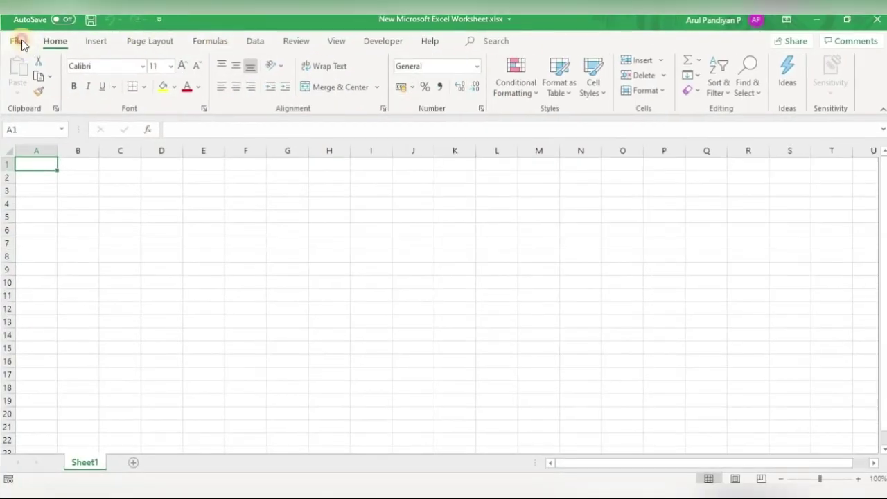
click(21, 44)
click(51, 220)
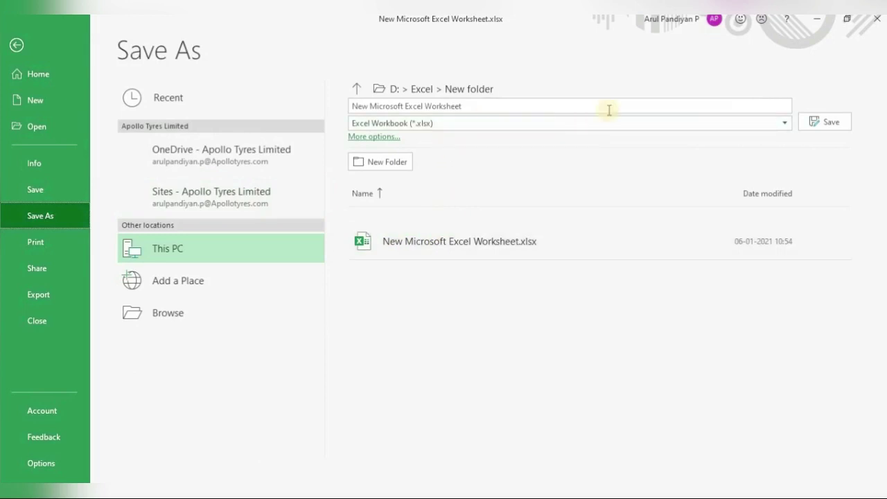
click(546, 104)
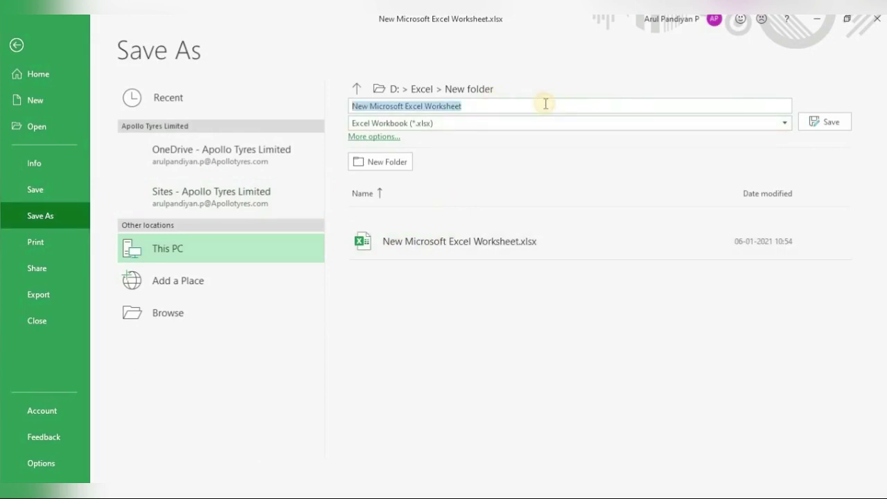
text(Account Management)
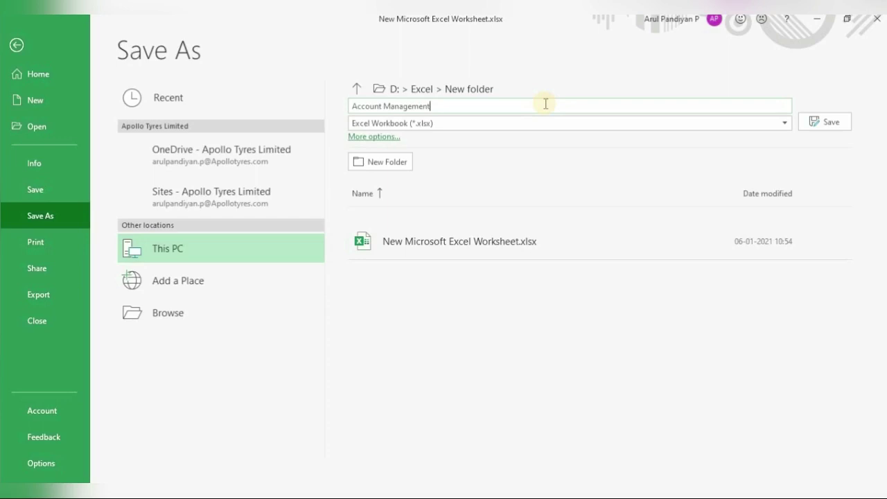
click(780, 124)
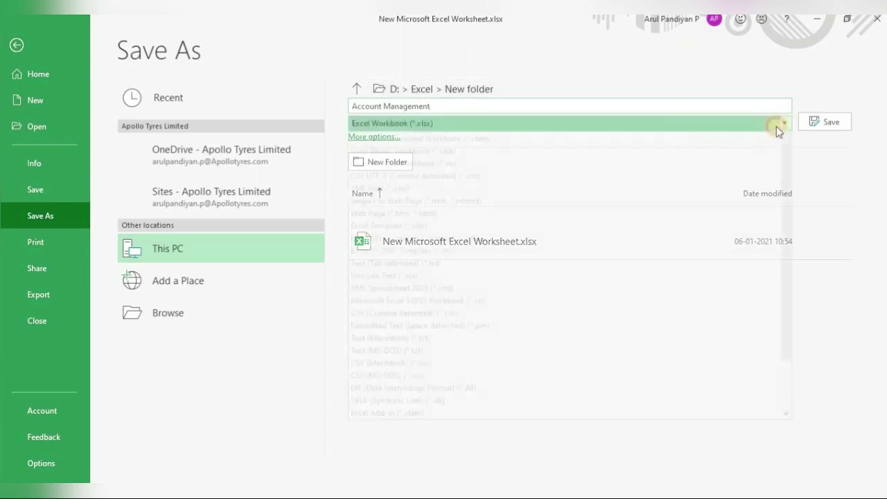
click(552, 150)
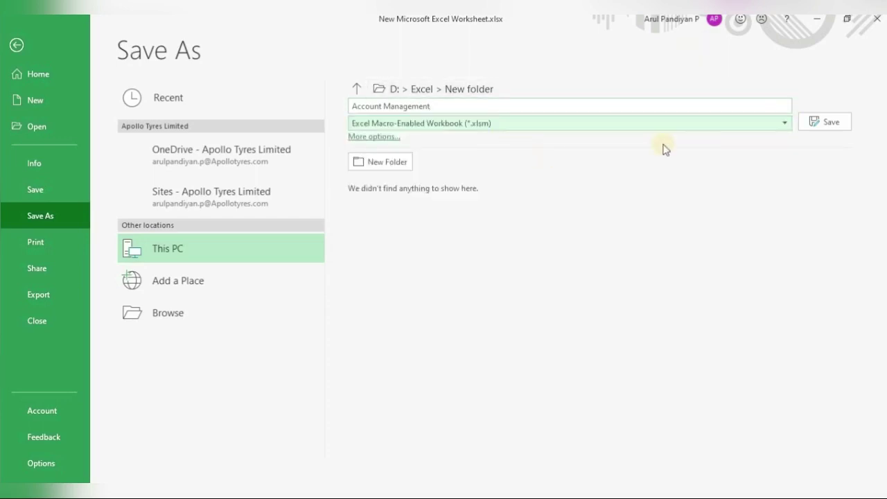
click(831, 122)
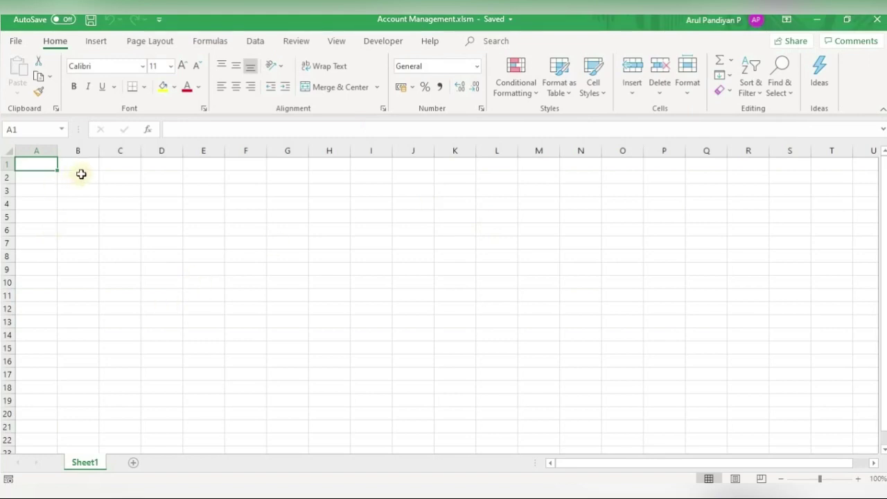
Merge and center B2:H3 and enter the title 'Excel Vazhikati Tractors'
mouse_move(81, 174)
mouse_down()
mouse_move(412, 193)
mouse_move(327, 192)
mouse_up()
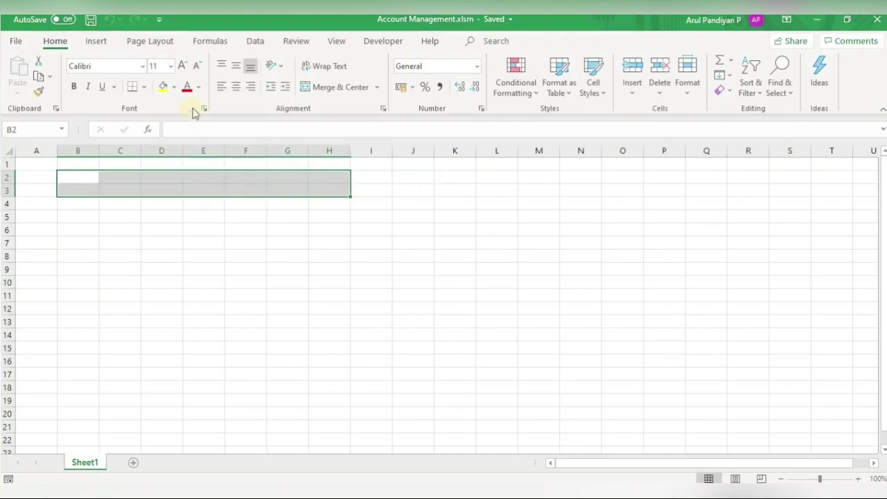
click(323, 89)
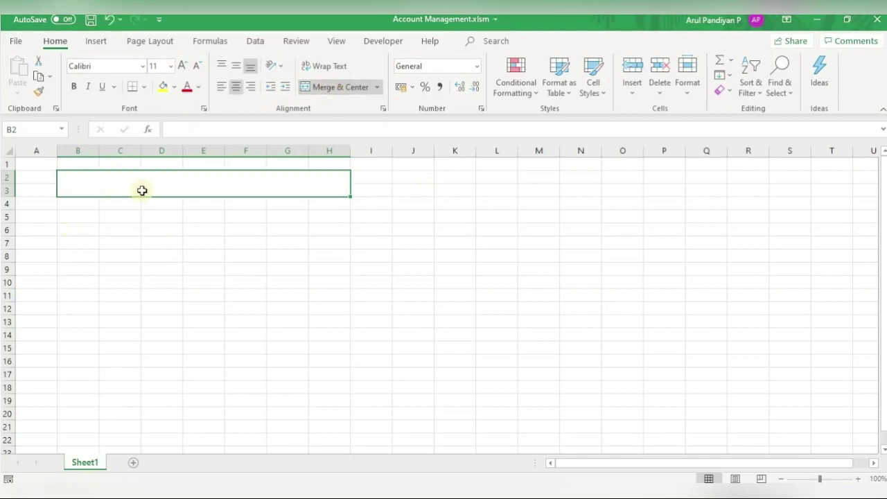
text(E)
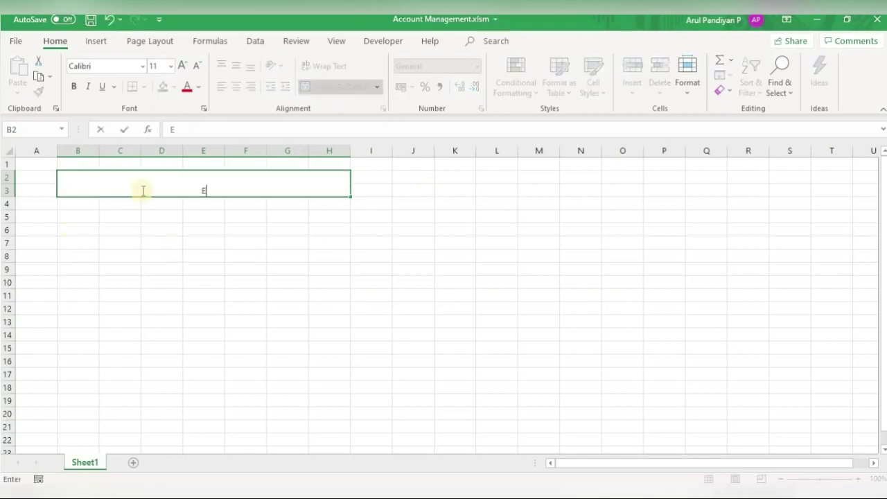
text(xcel)
text( Vaz)
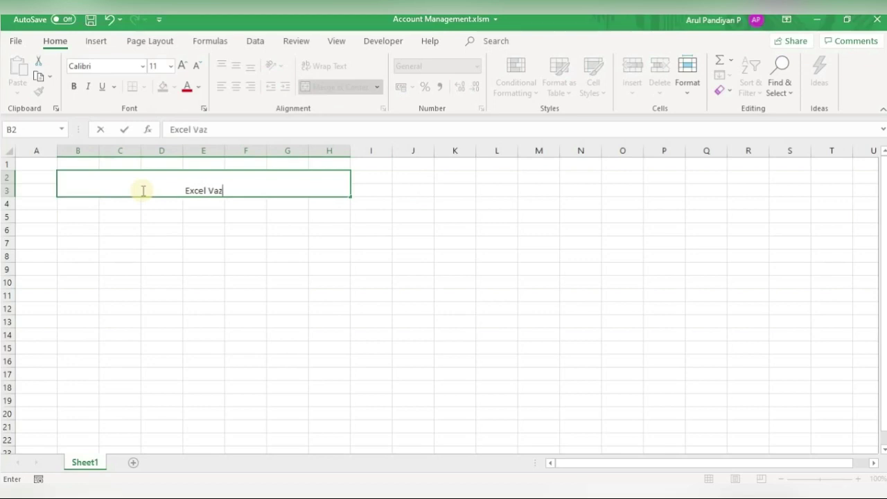
text(hikati )
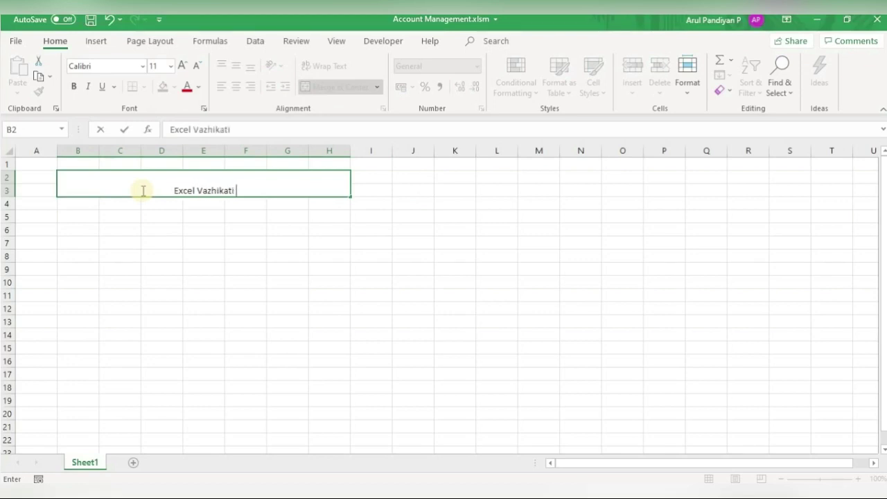
text(Tra)
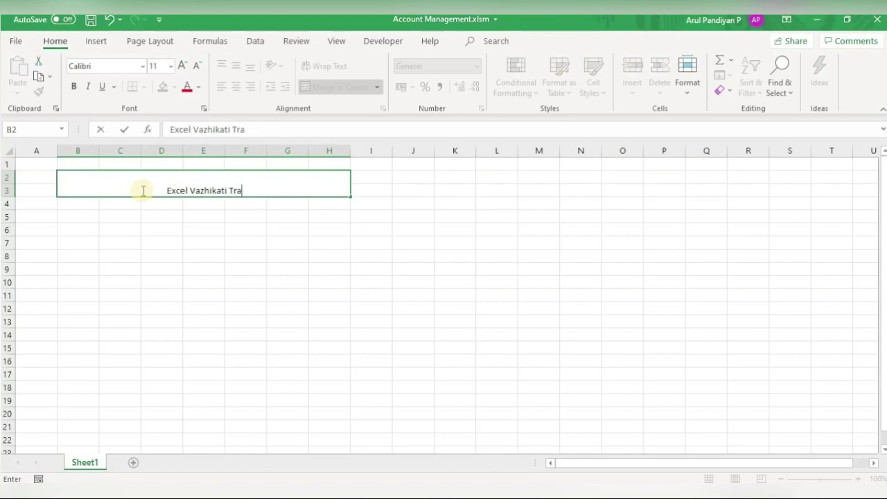
text(ctors)
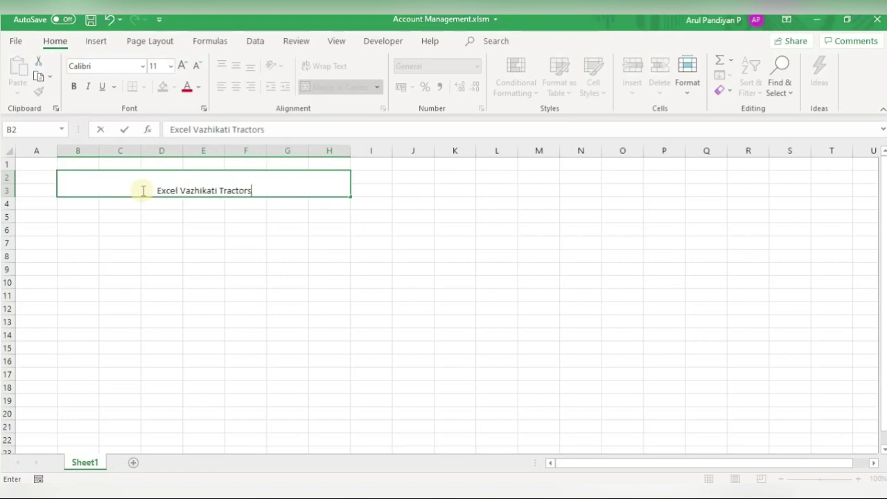
key(Return)
Middle-align the title and format it in 22-point Harrington
click(157, 185)
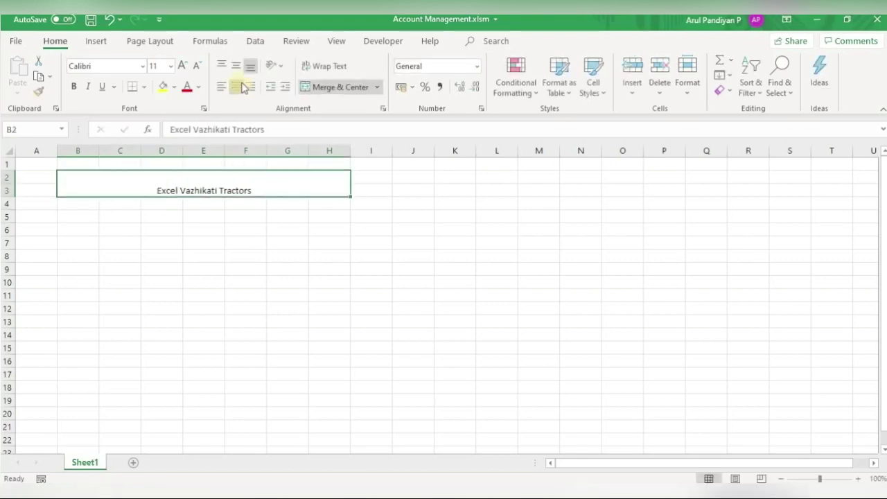
click(234, 69)
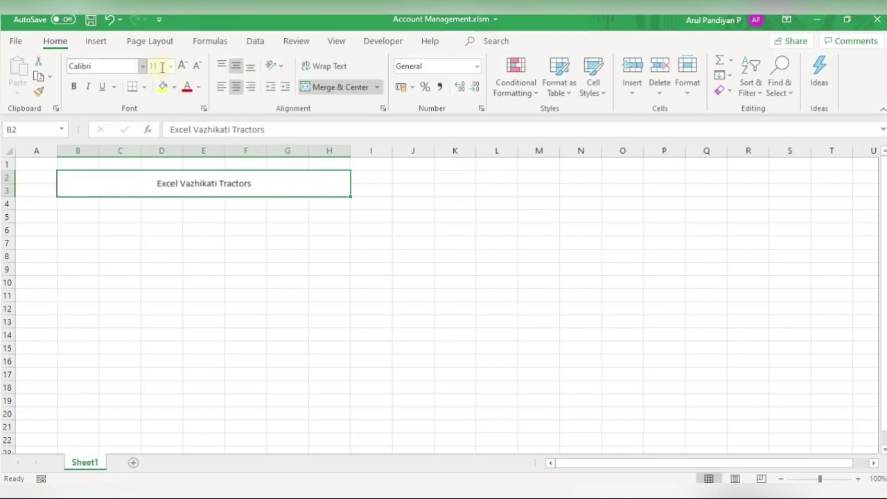
click(182, 66)
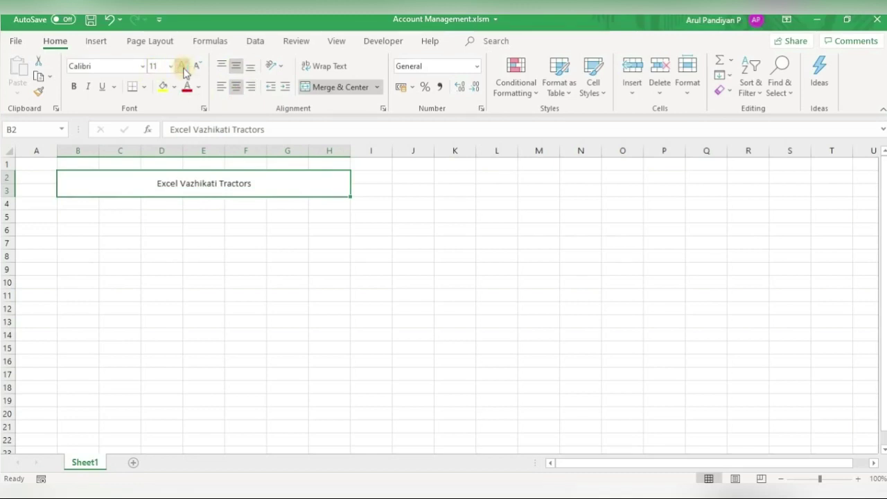
click(183, 66)
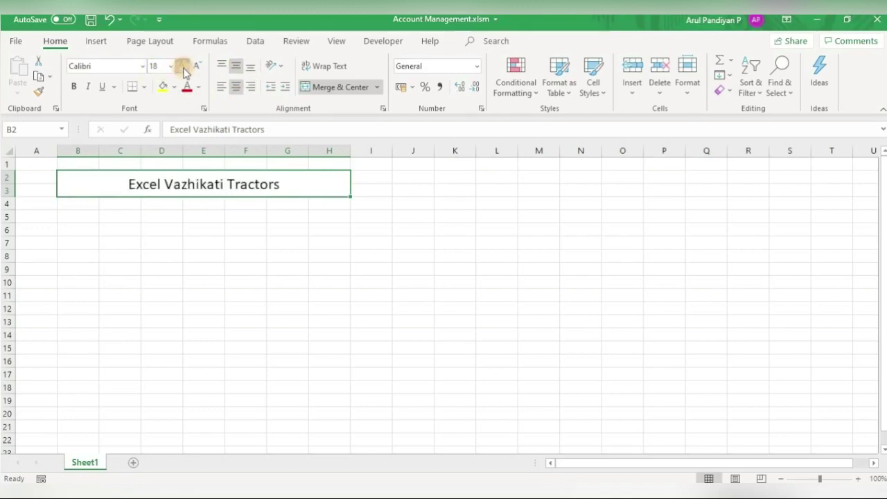
click(182, 65)
click(182, 65)
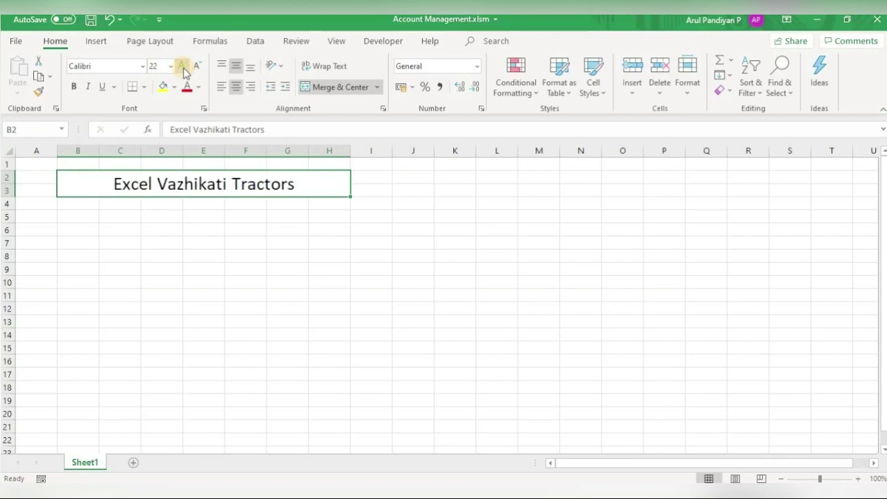
click(142, 66)
text(Hadassah Friedlaen)
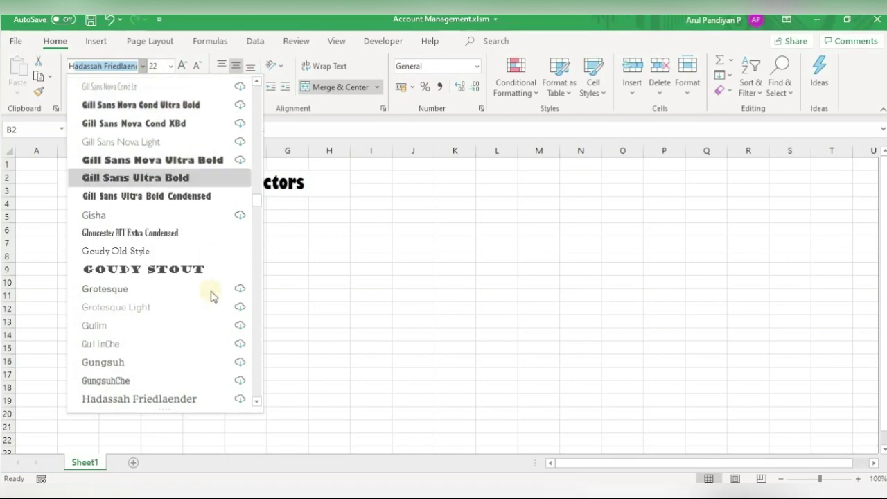
scroll(210, 357, down, 3)
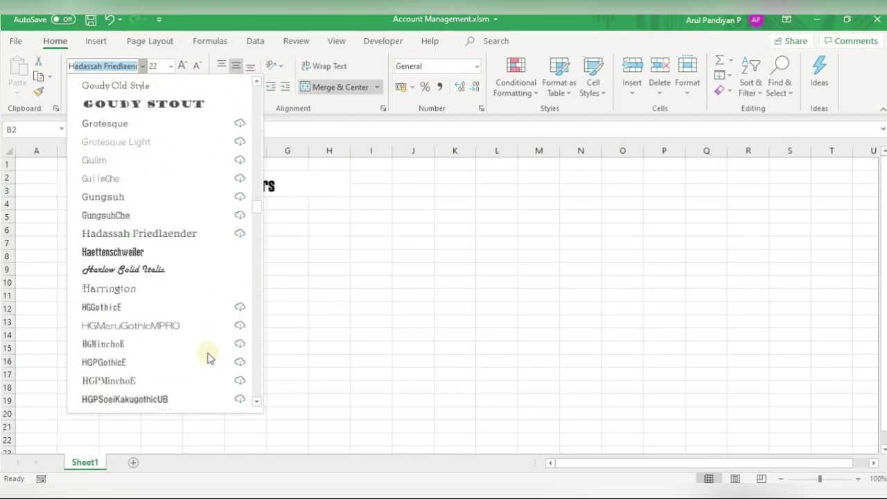
click(169, 287)
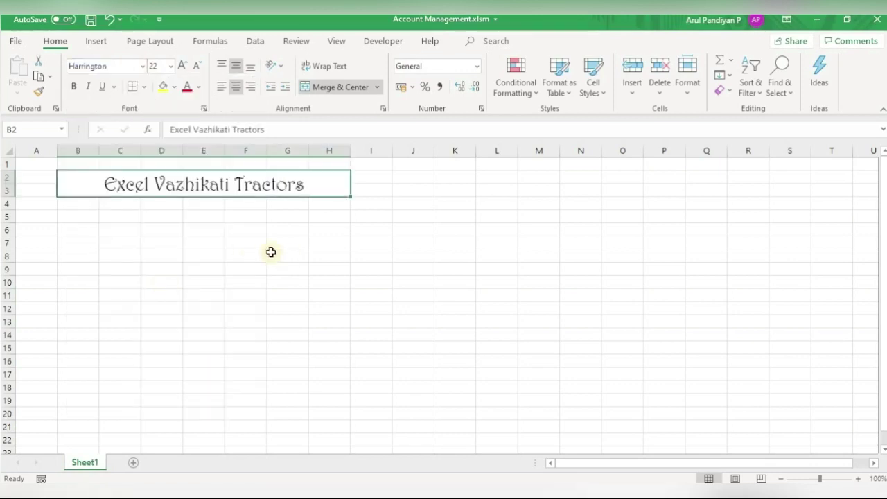
click(82, 203)
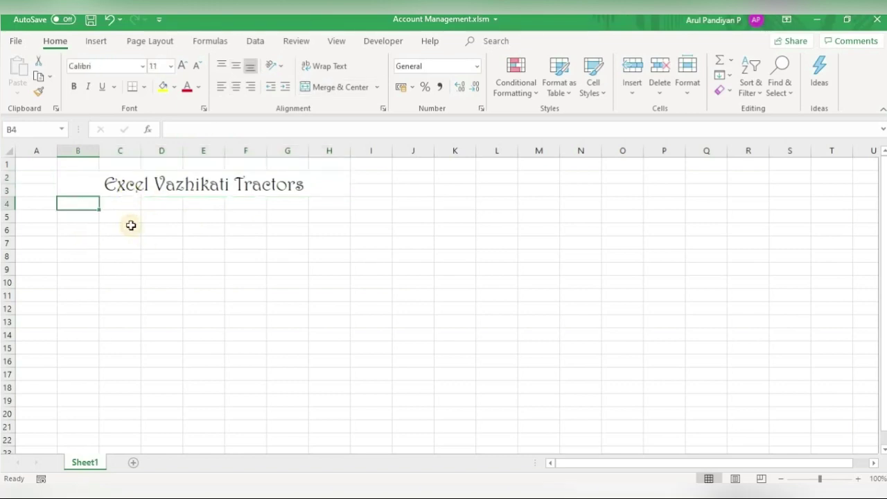
Enter the headings S.No, Date, Type and Hrs across B4:E4
text(S.No)
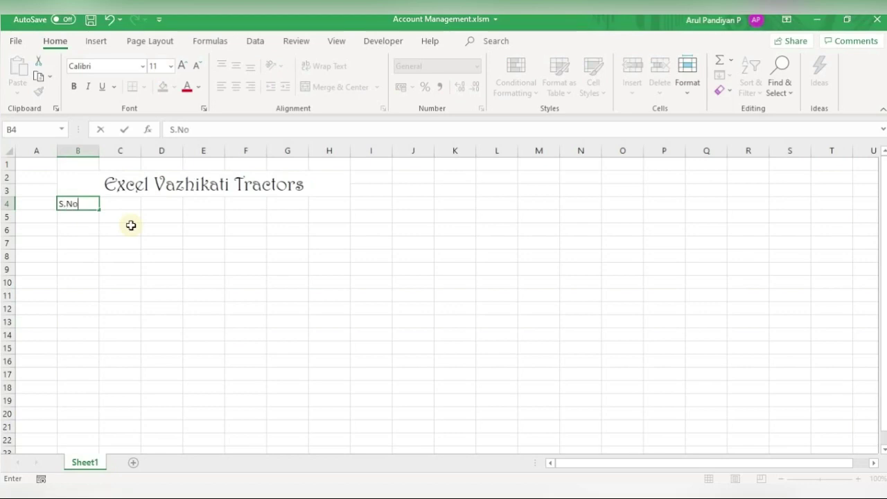
key(Tab)
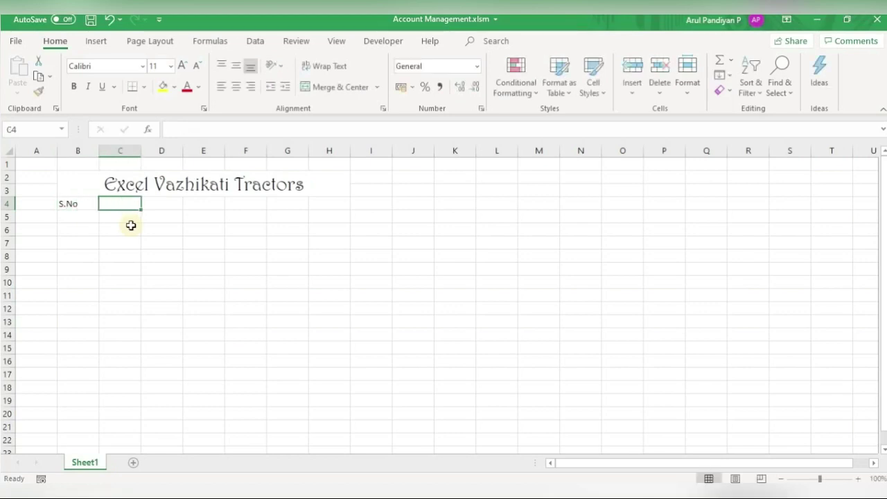
text(D)
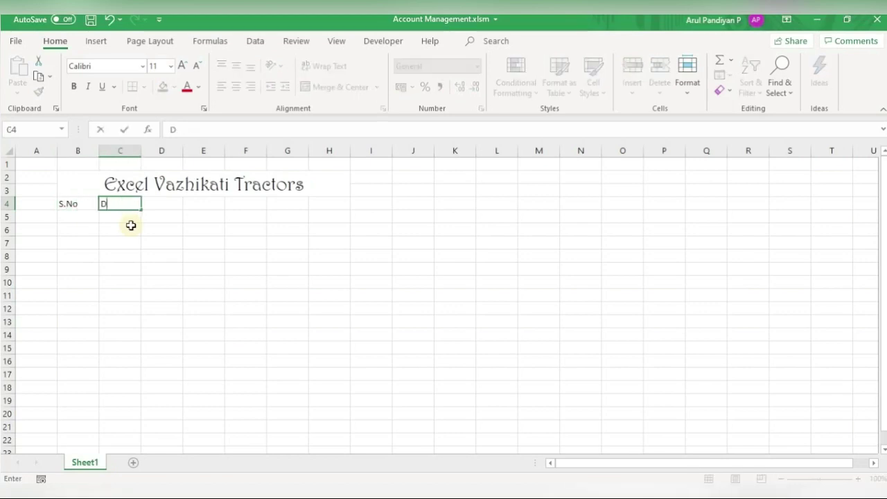
text(ate)
key(Tab)
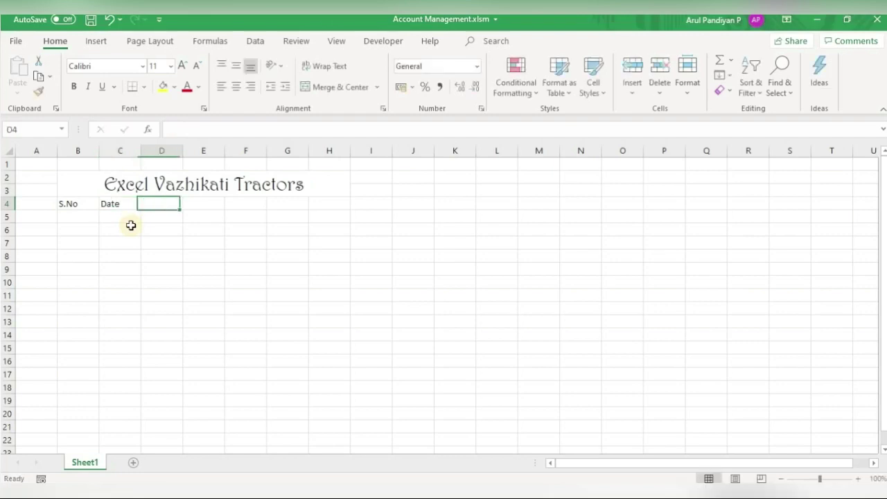
text(Type)
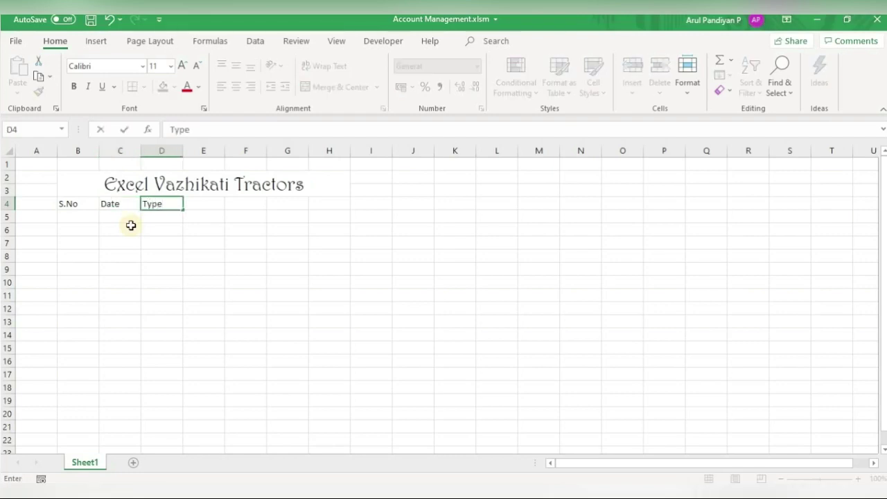
key(Tab)
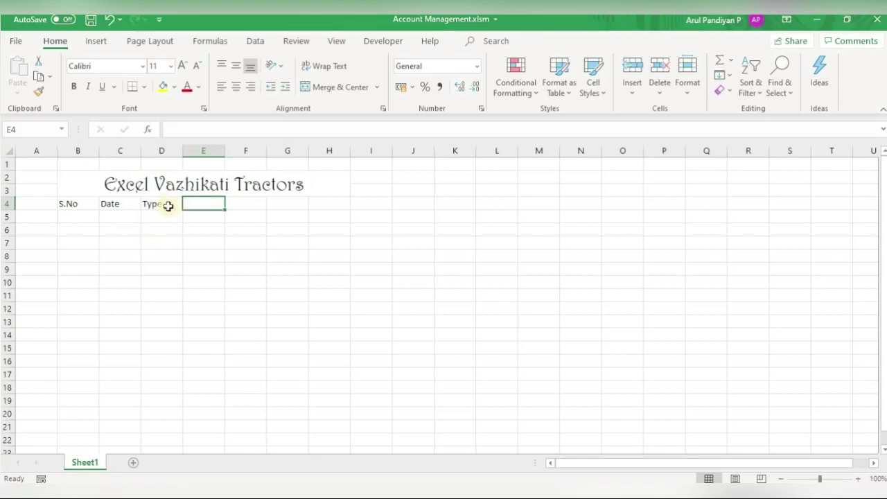
text(Hrs)
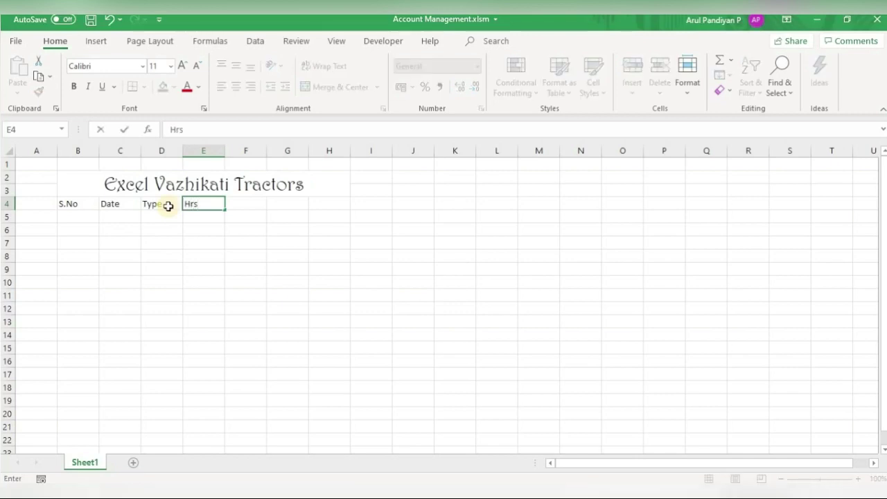
key(Tab)
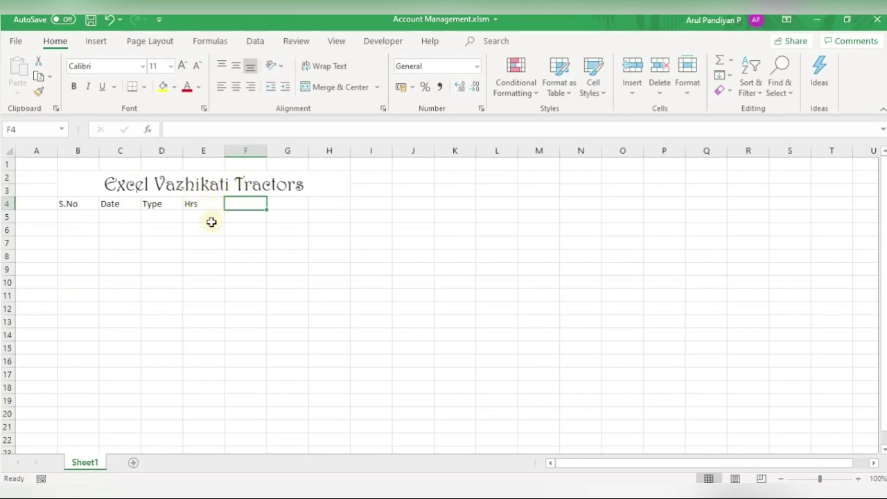
Enter the headings Amount, Received Amount and Balance across F4:H4
text(Amount)
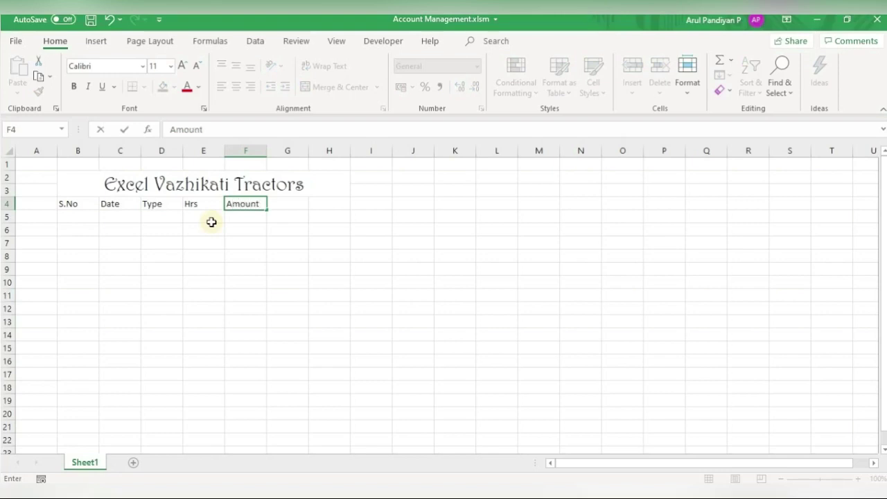
key(Tab)
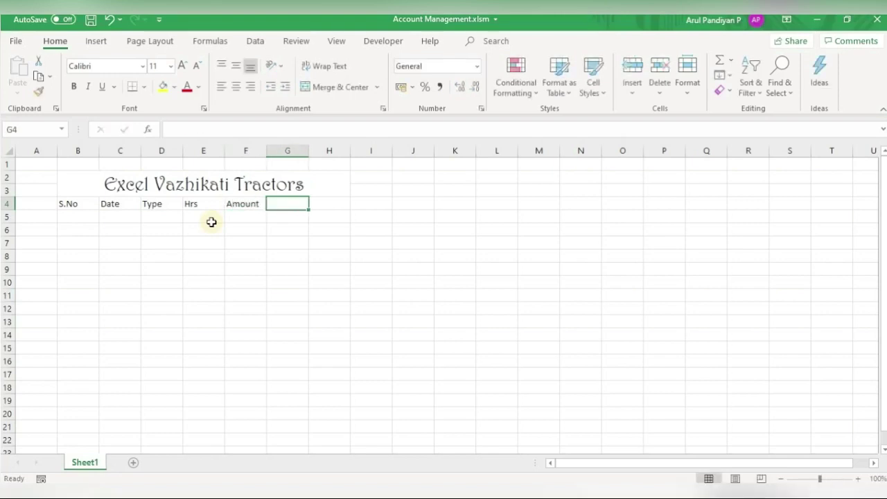
text(Rec)
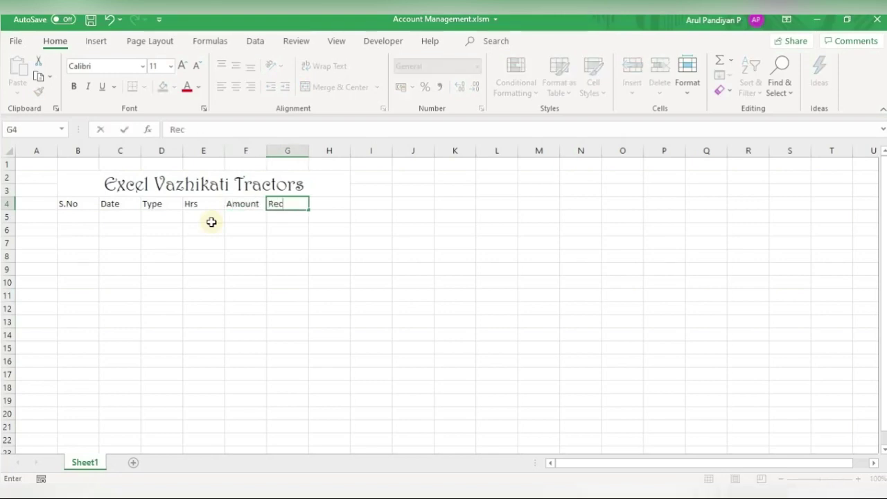
text(eived)
text( Amount)
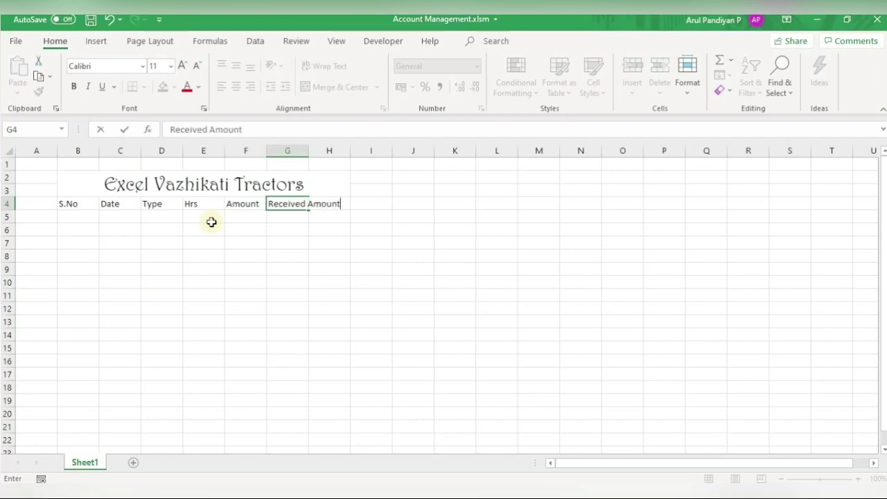
key(Tab)
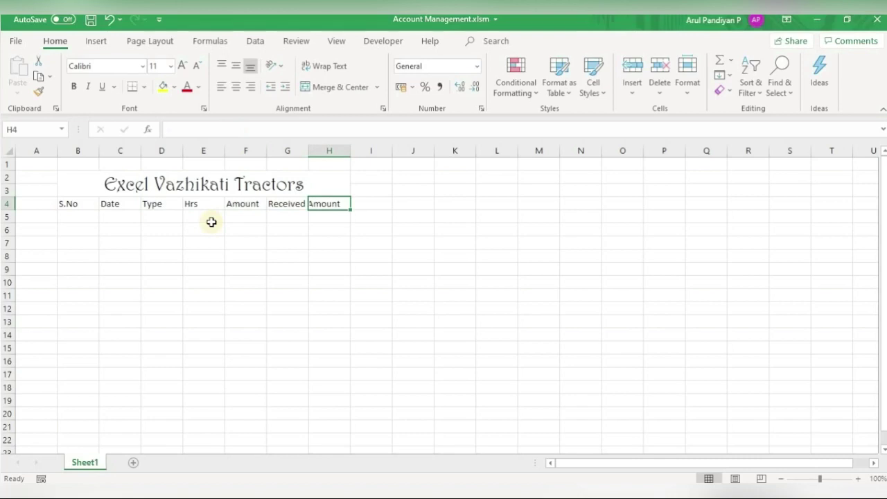
text(Balance)
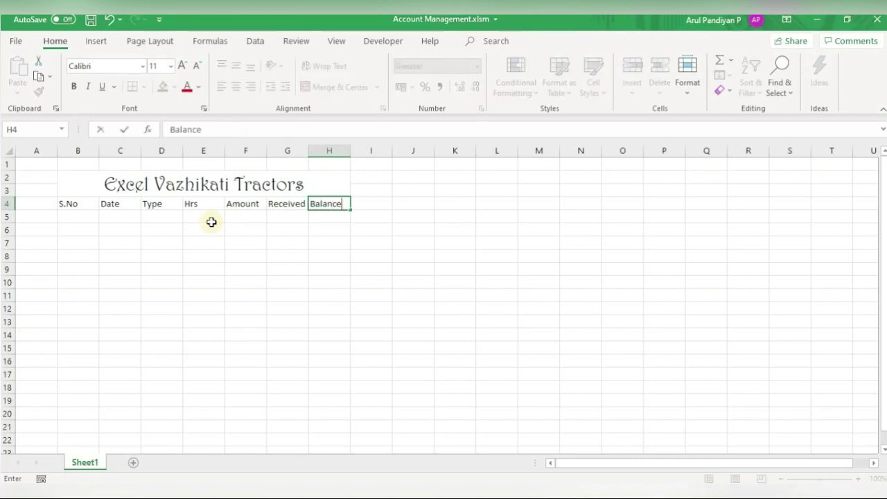
key(Tab)
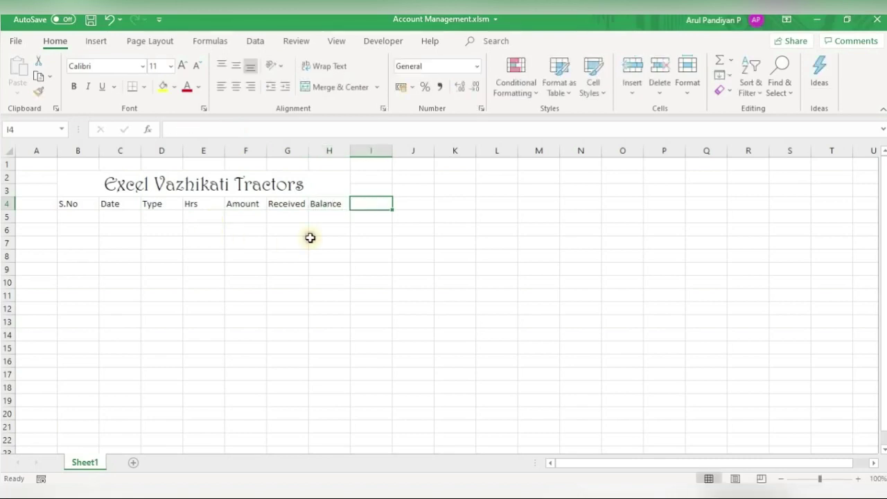
click(311, 237)
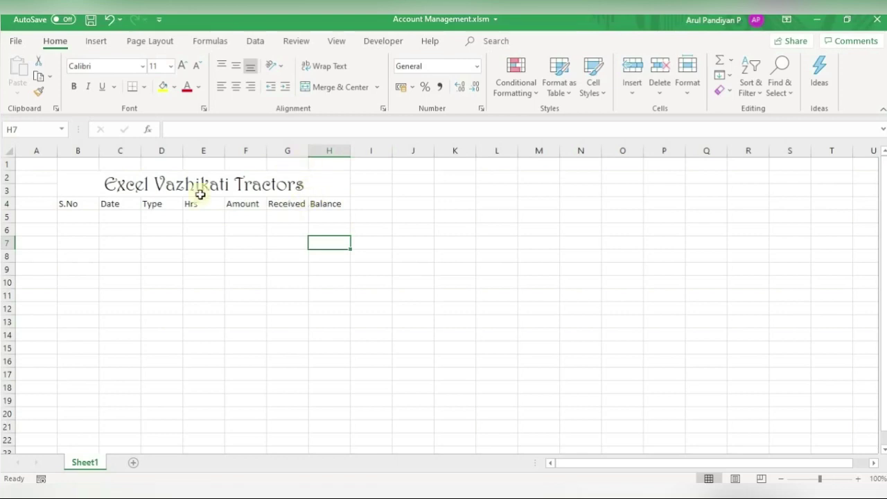
Autofit the Received Amount column and give the title banner a purple fill with white text
click(316, 252)
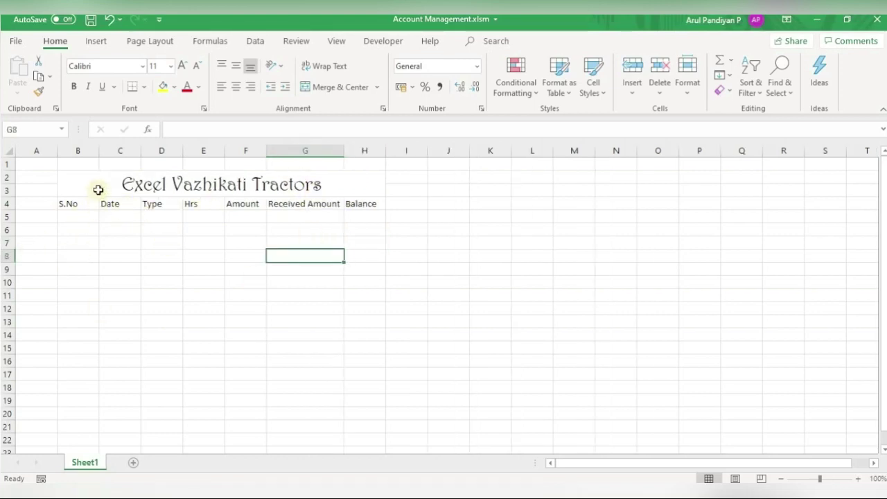
click(99, 189)
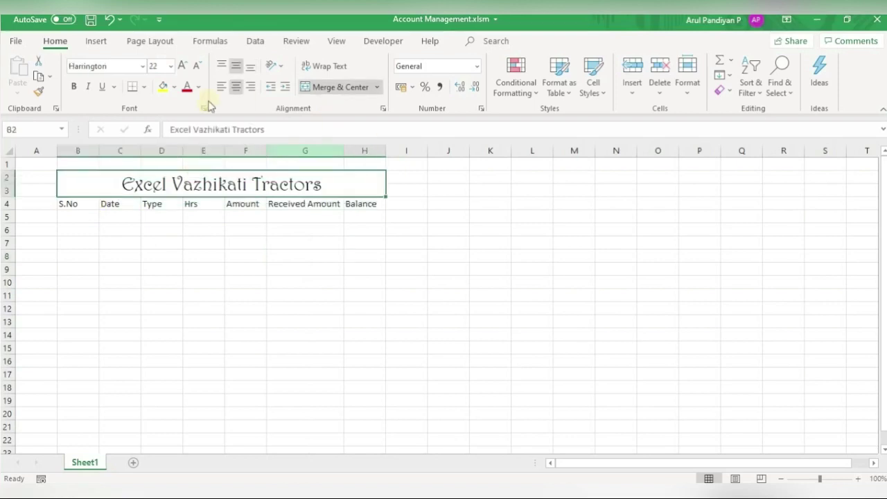
click(177, 89)
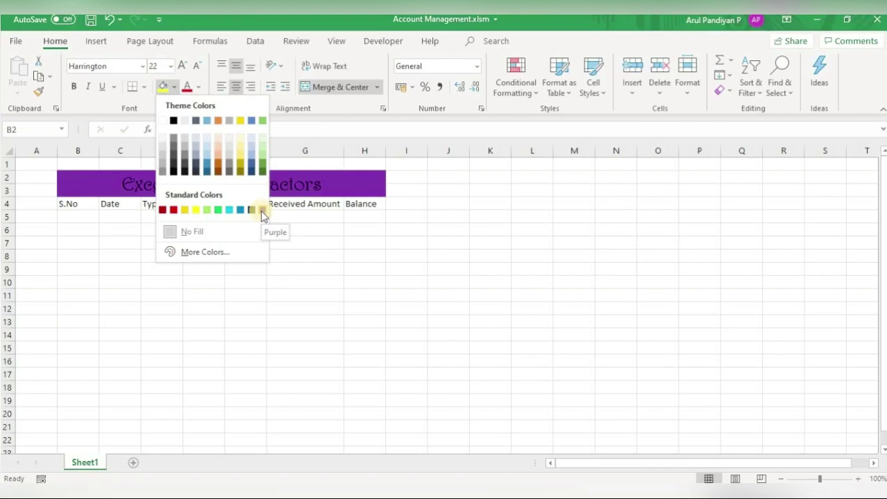
click(262, 210)
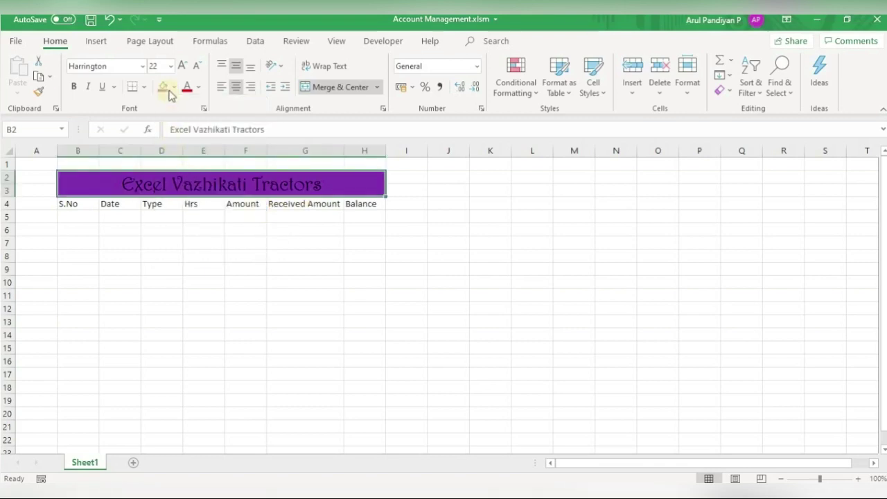
click(198, 87)
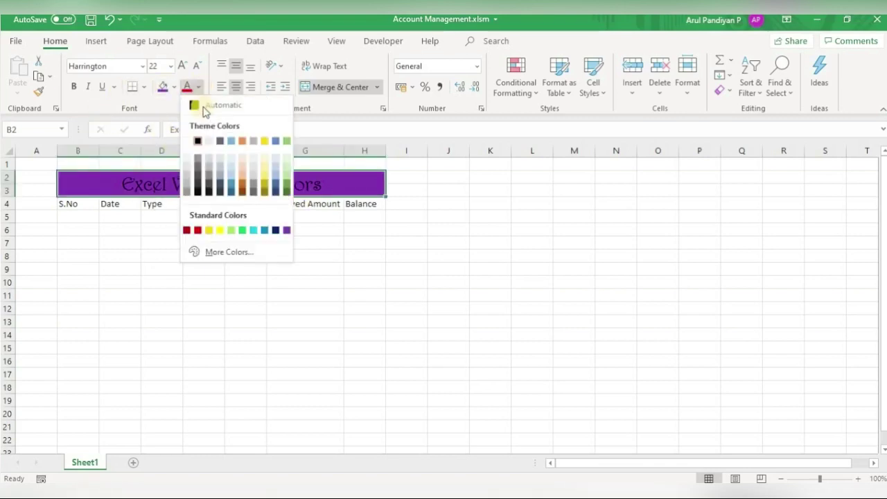
click(187, 142)
click(194, 254)
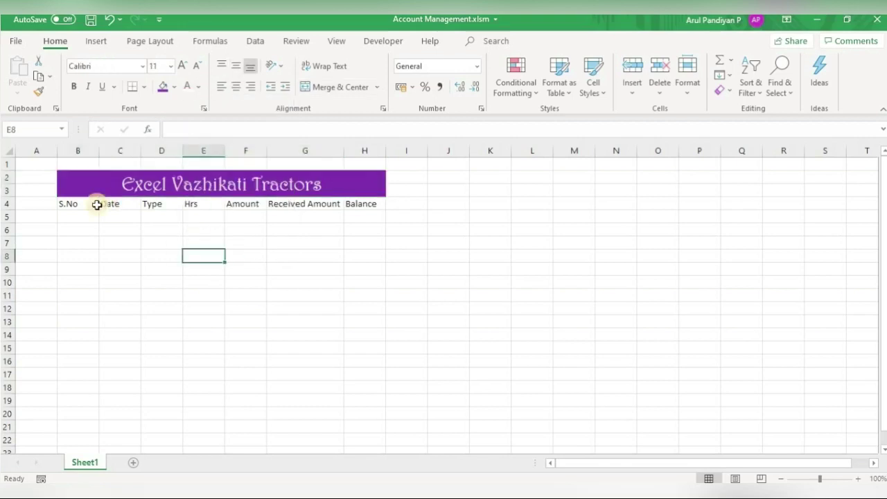
Fill the header cells B4:H4 with a grey theme shade
drag(77, 204, 361, 205)
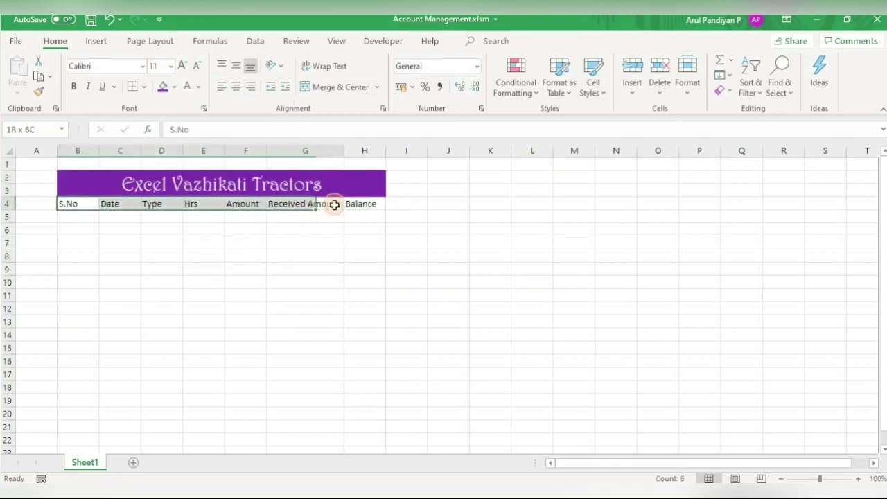
click(175, 88)
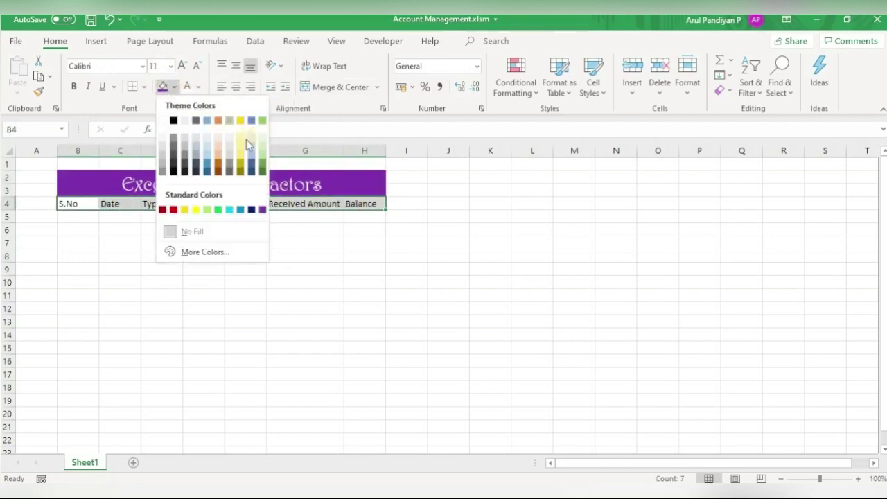
click(165, 172)
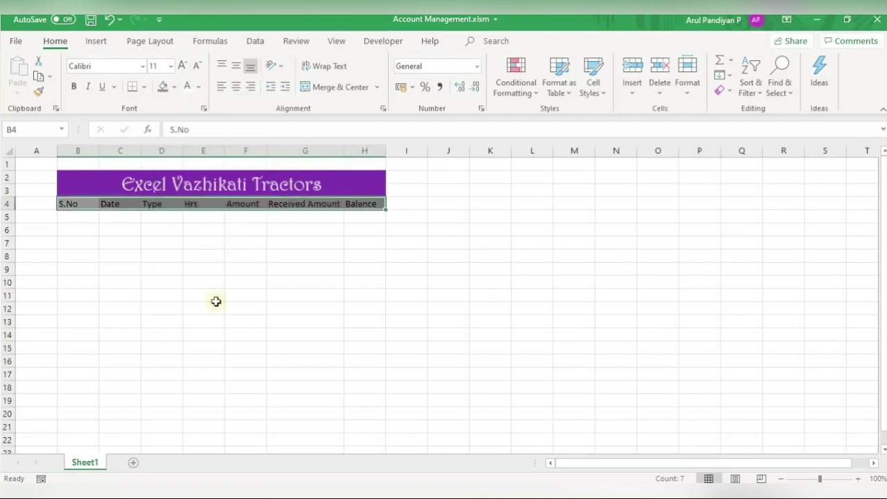
click(216, 300)
Apply All Borders to columns B–H from the headers down past row 22
drag(80, 215, 344, 436)
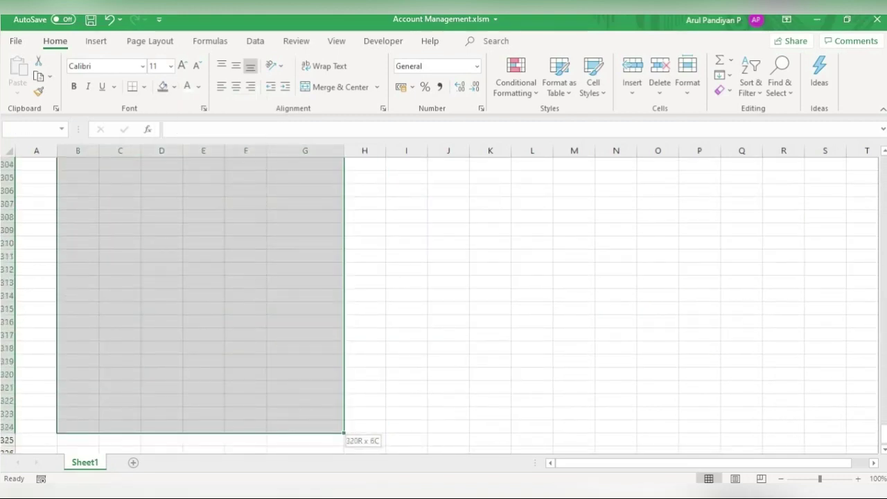
drag(345, 435, 386, 436)
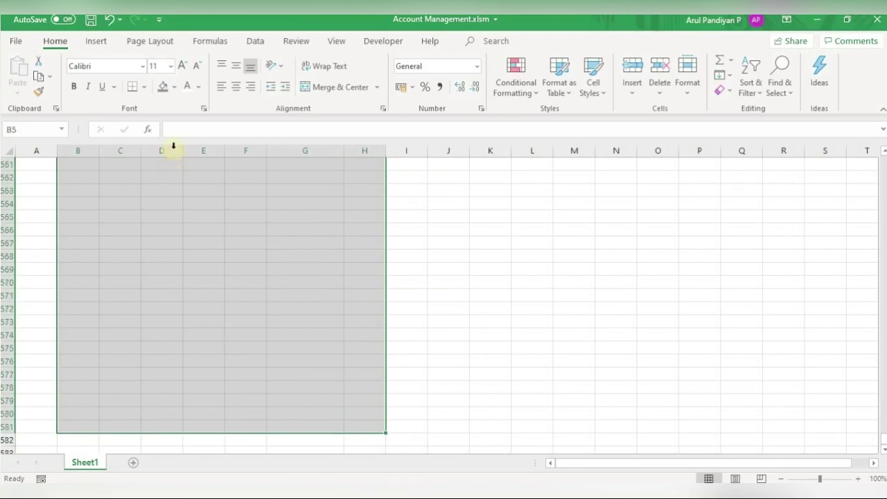
click(144, 87)
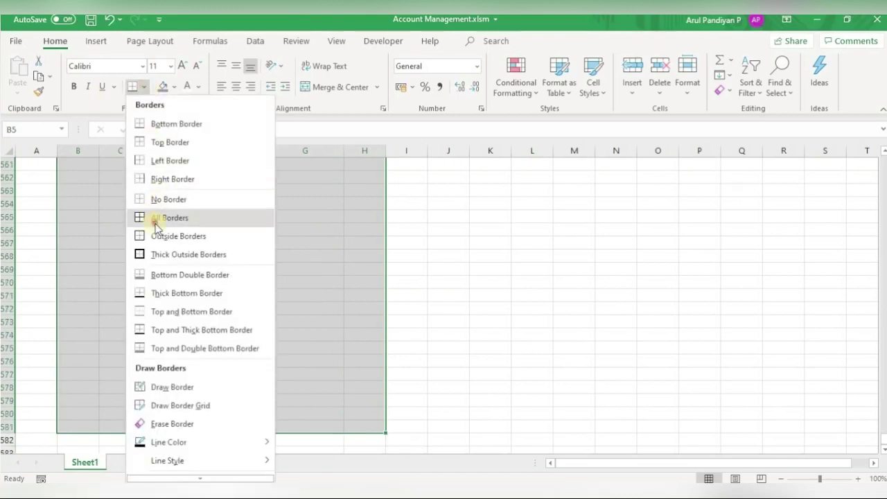
click(155, 217)
key(ctrl+BackSpace)
click(200, 255)
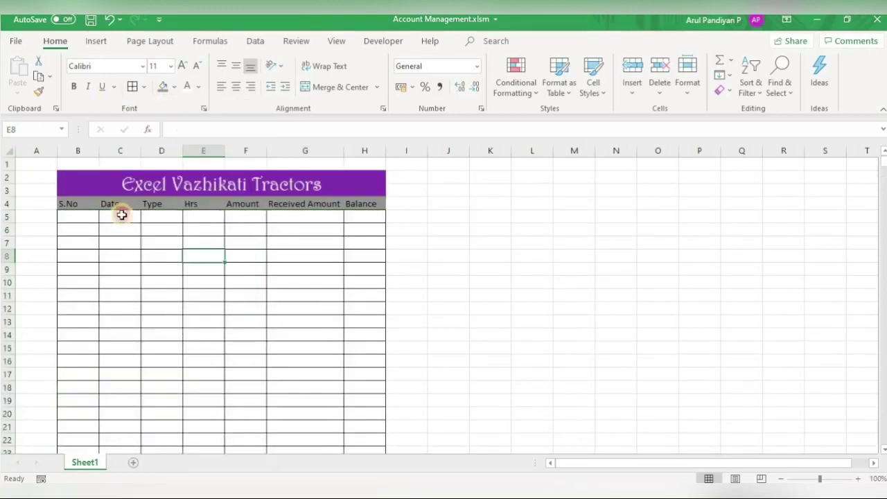
Center the title and header text both horizontally and vertically
drag(121, 215, 190, 214)
click(238, 88)
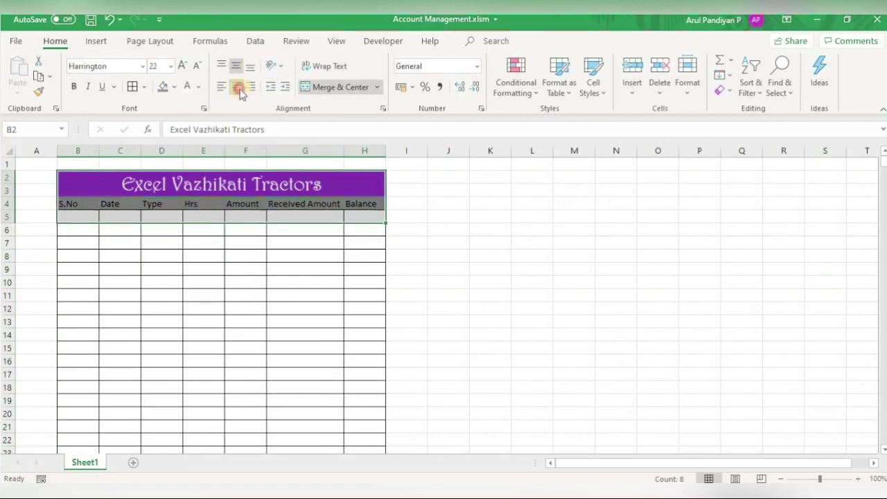
click(236, 68)
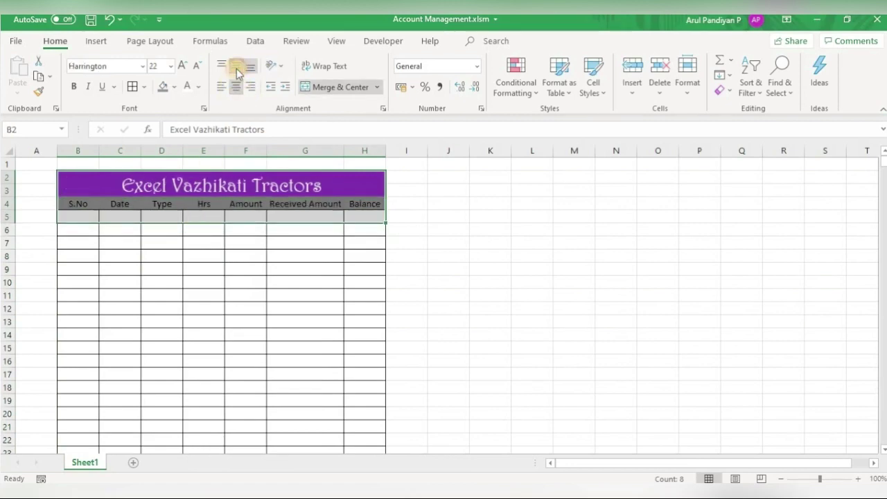
click(233, 301)
click(126, 131)
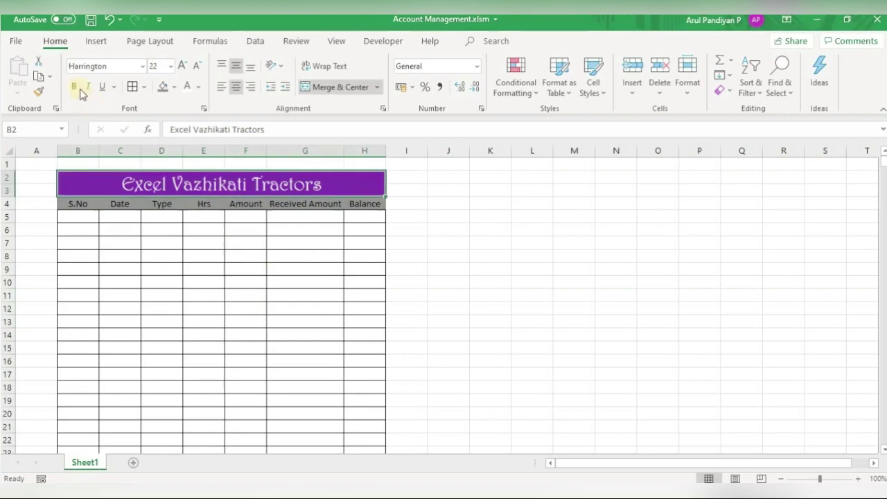
click(178, 283)
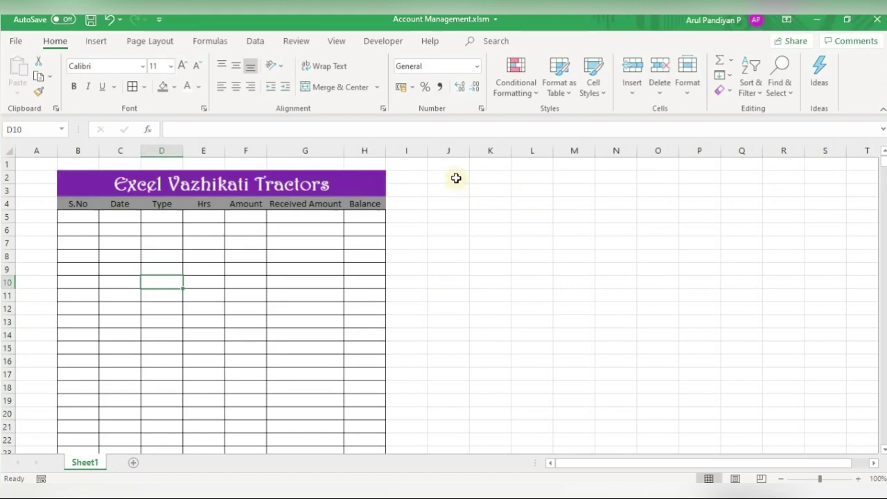
Merge and center J2:L3 and enter the label 'Customer Name:'
drag(461, 183, 534, 196)
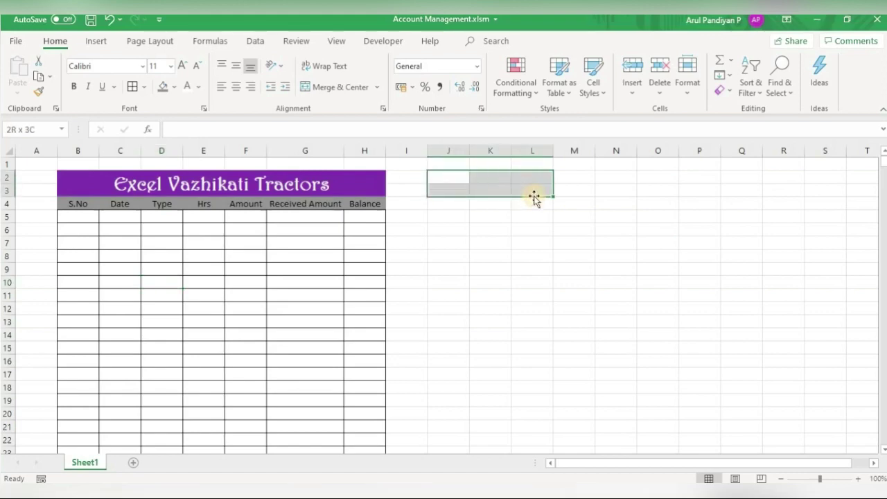
click(336, 87)
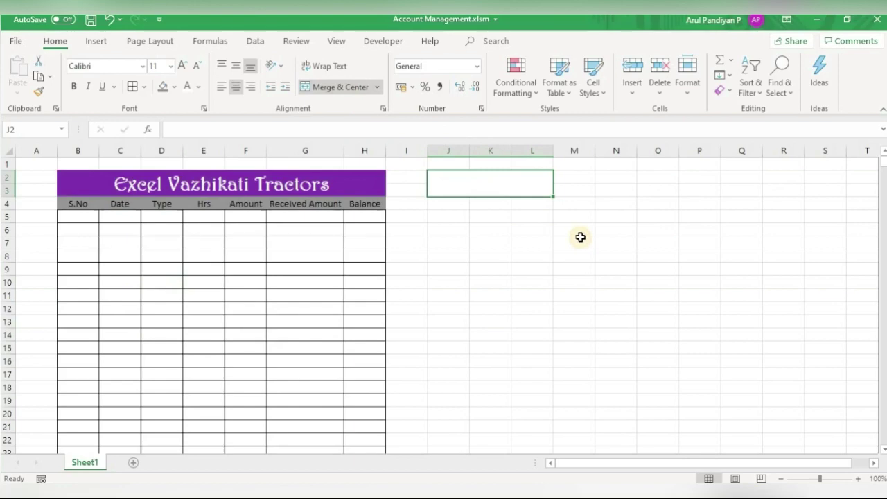
text(Customer)
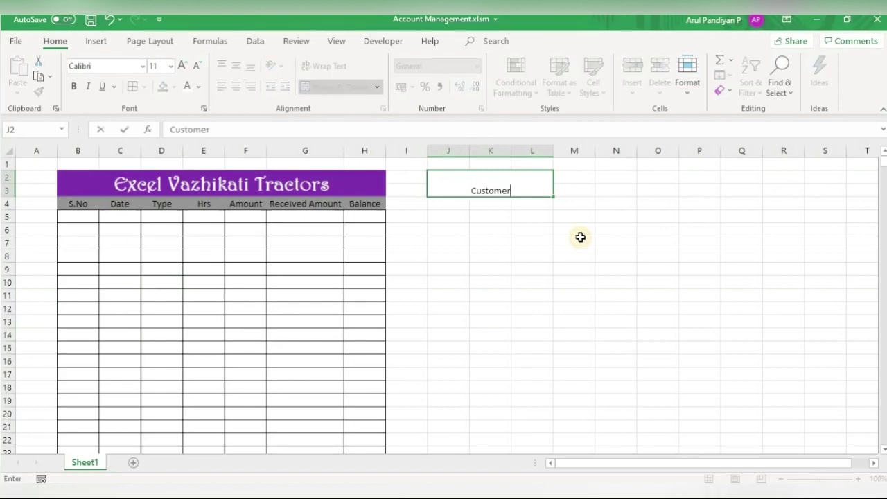
text( Name)
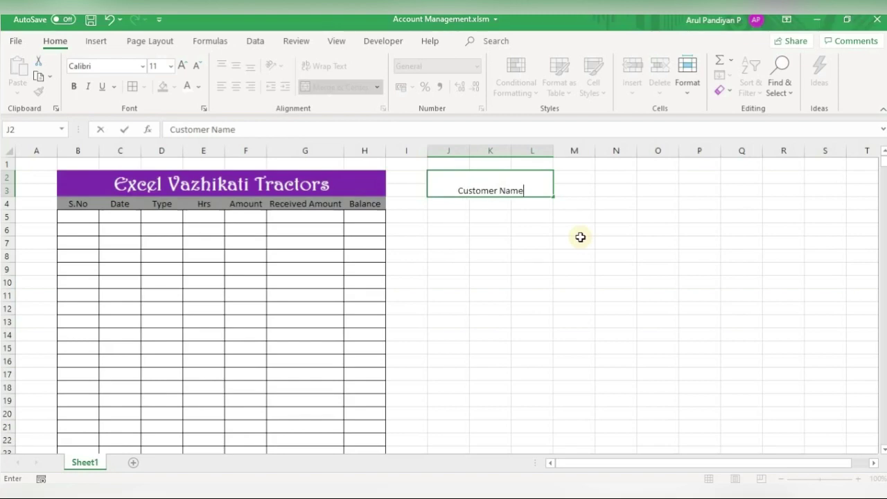
text(:)
key(Return)
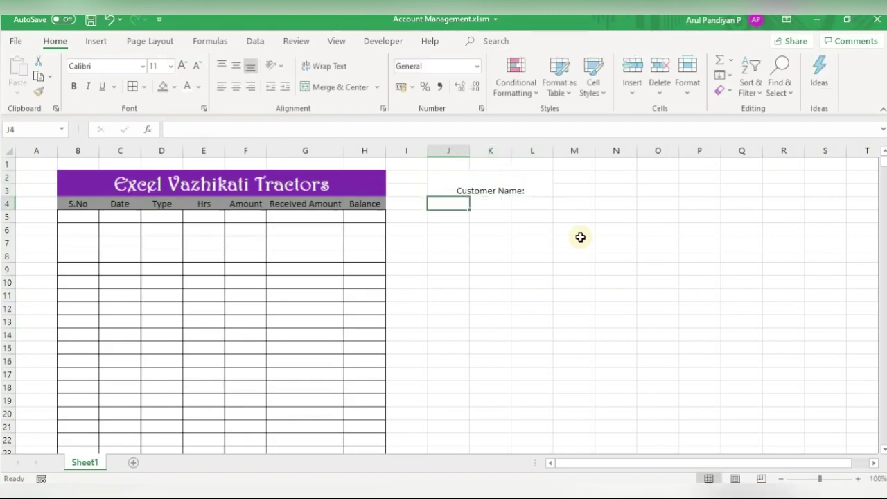
Make the Customer Name: label middle-aligned, bold and 18-point
click(471, 181)
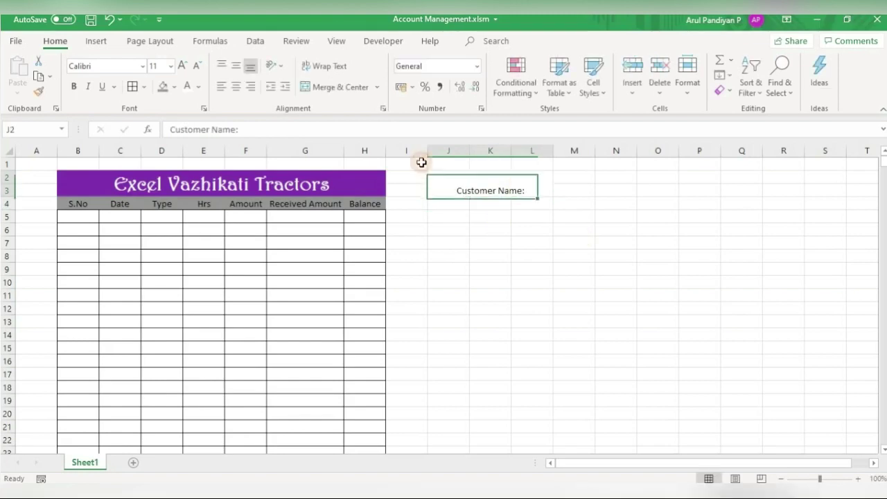
click(236, 65)
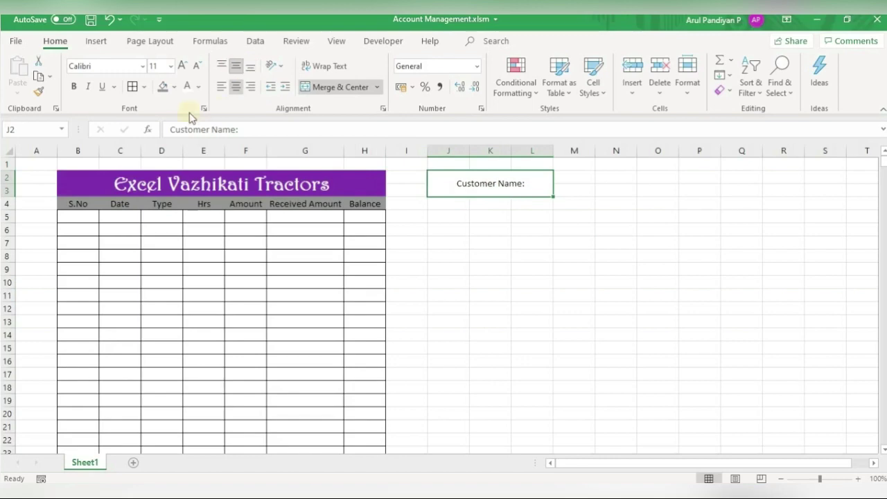
click(186, 66)
click(186, 66)
click(186, 66)
click(186, 66)
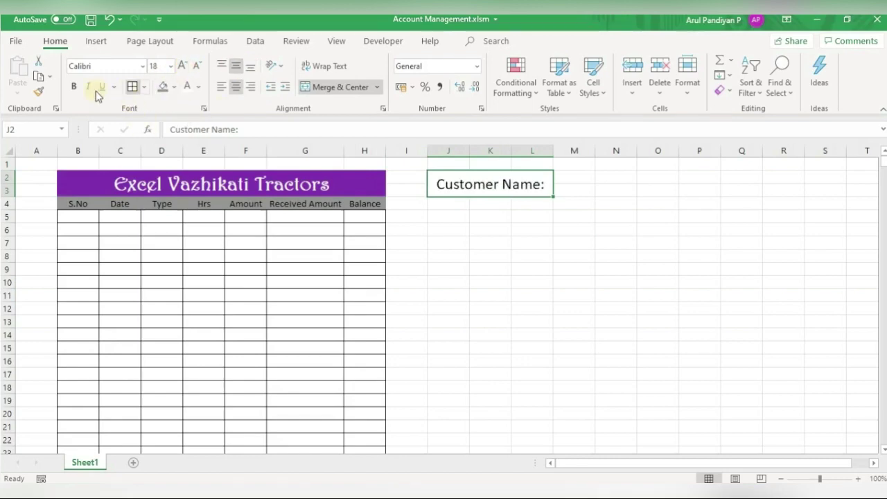
click(74, 87)
click(584, 245)
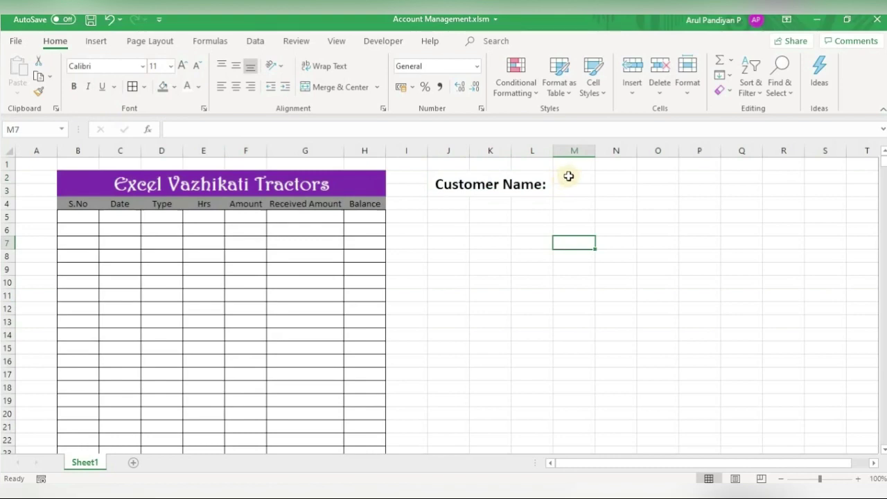
Merge M2:M3 into one cell beside the Customer Name: label
drag(568, 176, 584, 195)
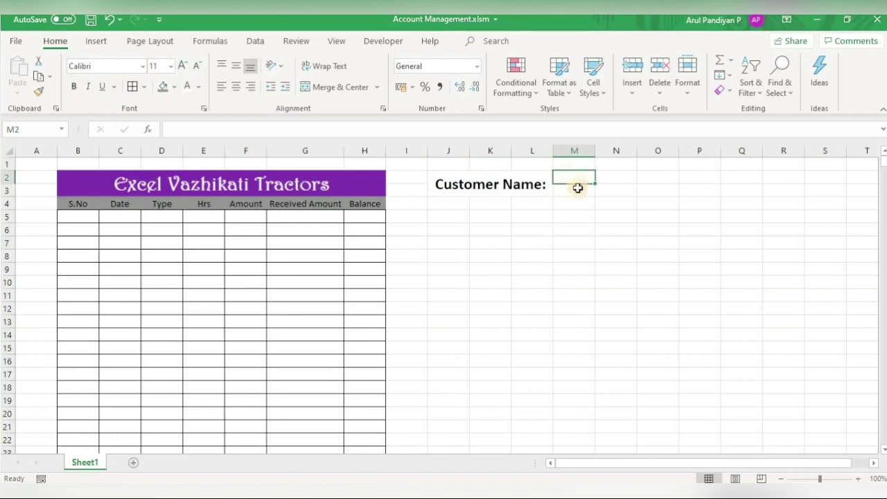
click(321, 88)
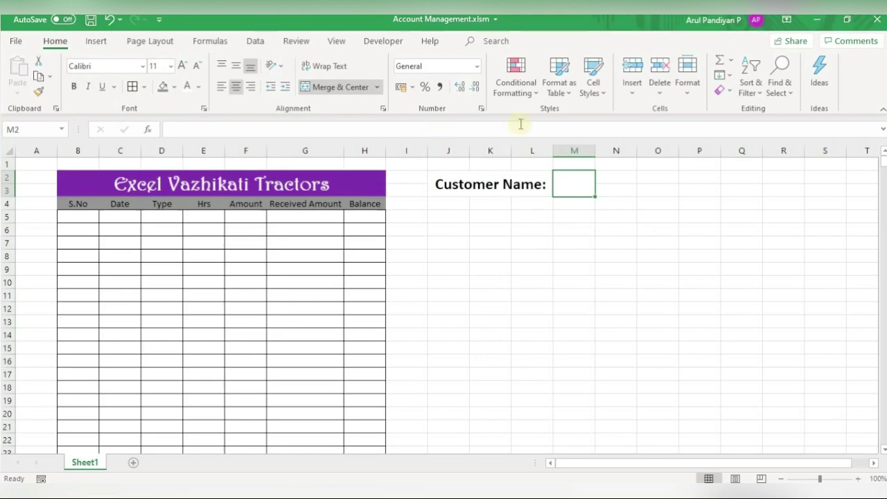
click(254, 42)
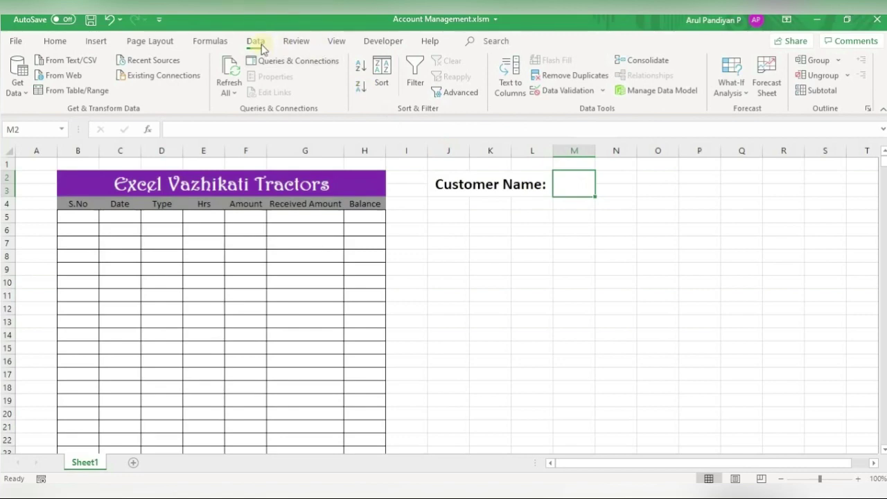
Add List data validation to M2 with source Mr,Mrs,Ms
click(586, 91)
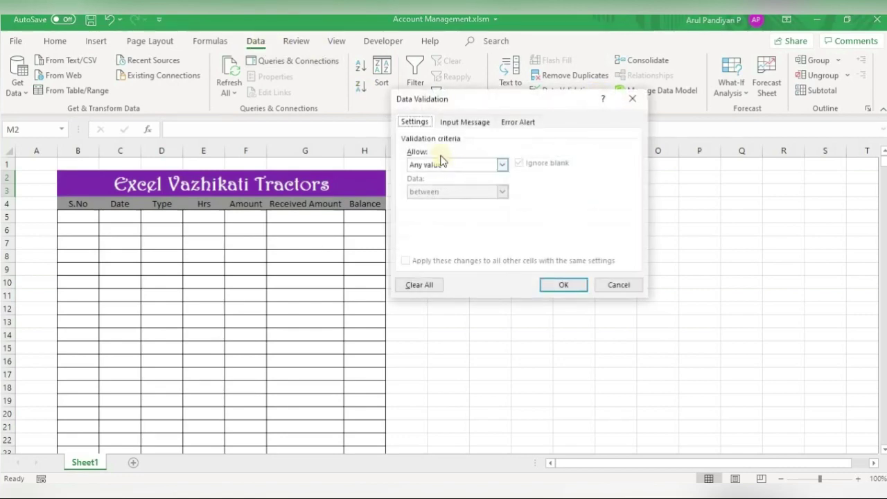
click(479, 164)
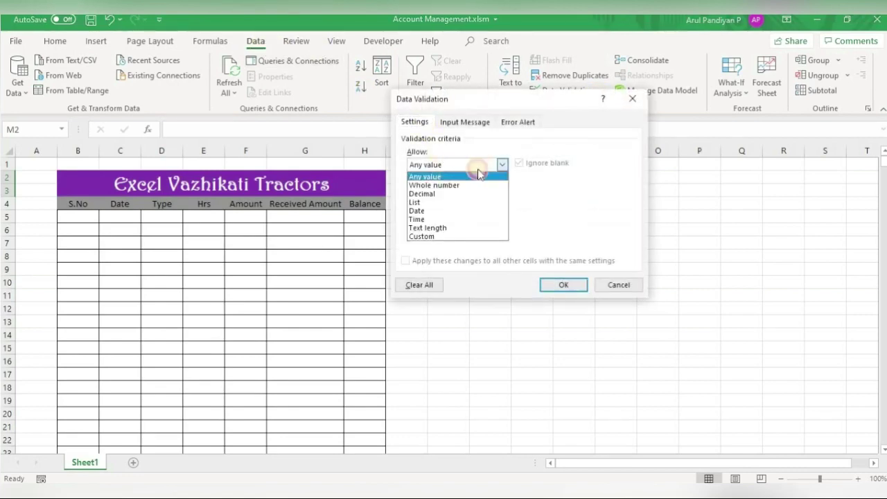
click(439, 200)
click(429, 221)
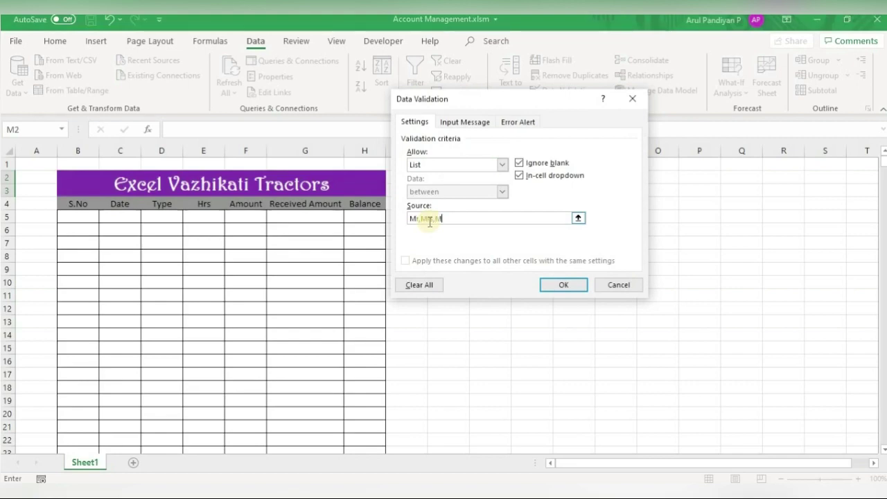
text(s)
click(562, 286)
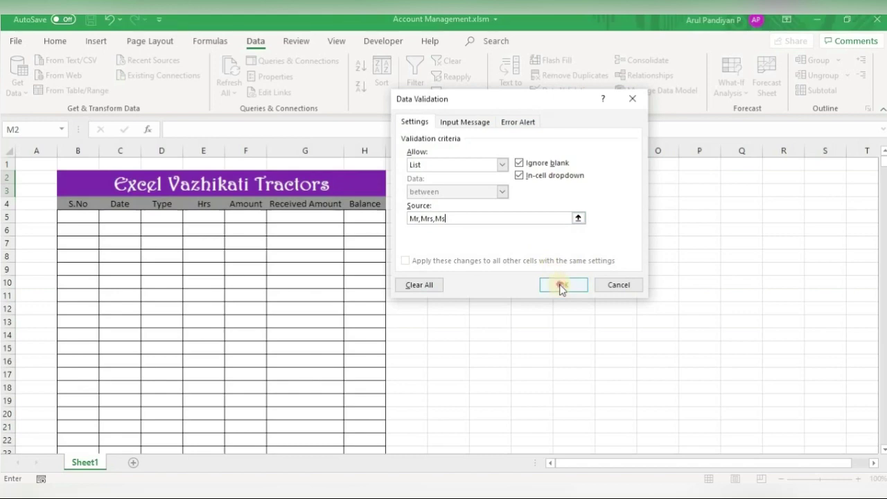
click(561, 282)
Choose Mr from M2's drop-down list
click(578, 191)
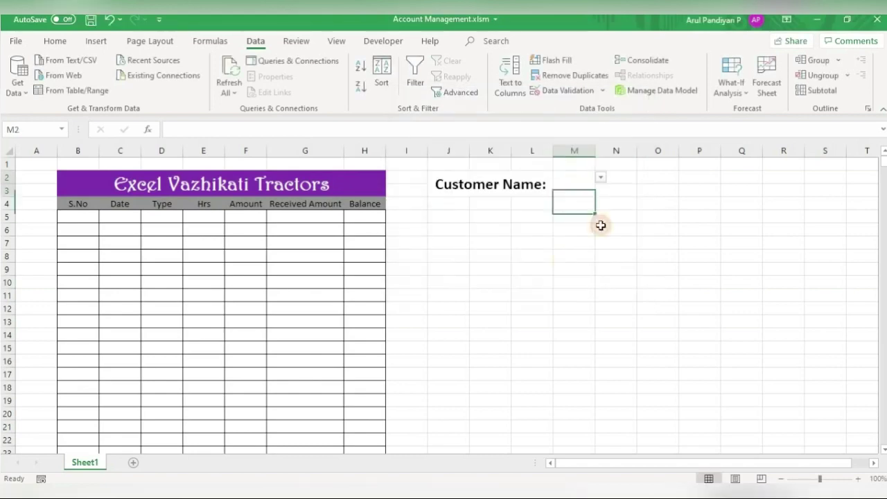
click(601, 177)
click(586, 187)
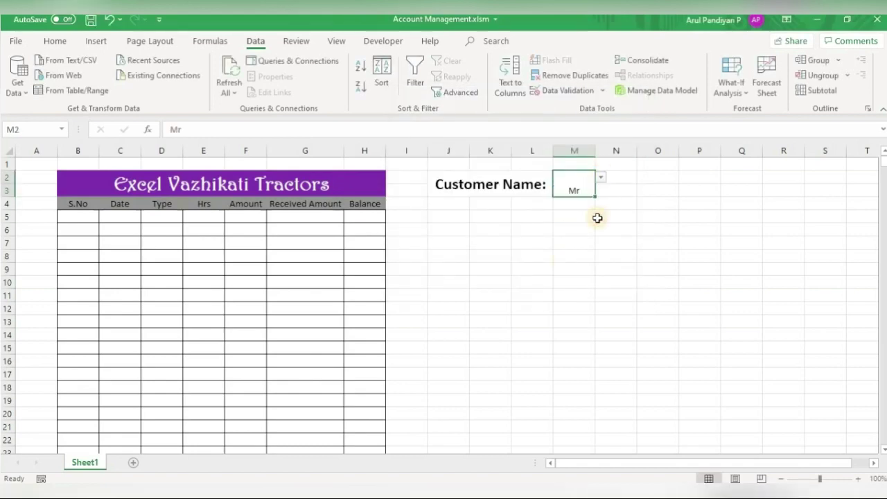
Copy the Customer Name: label's bold 18-point formatting from J2 onto the Mr cell M2
click(513, 184)
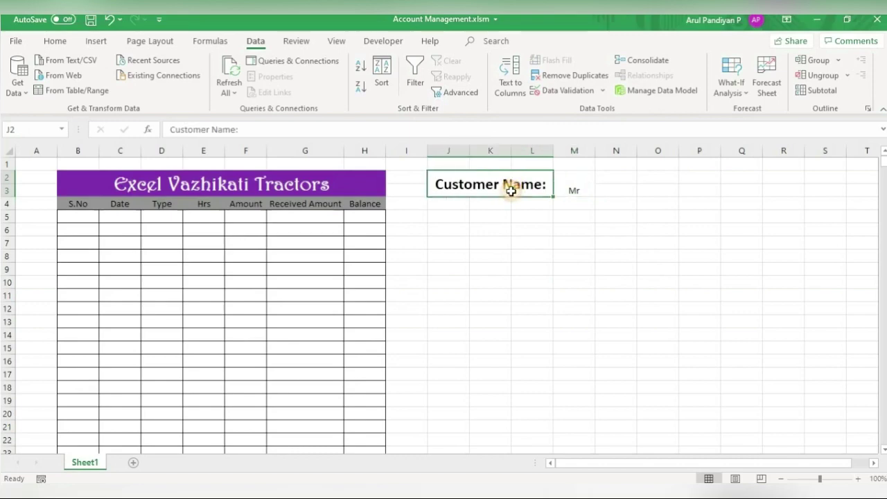
click(56, 41)
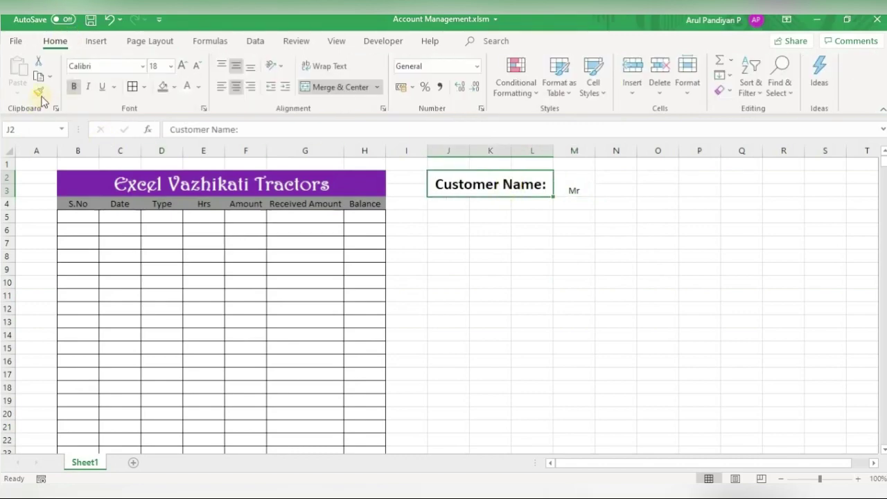
click(38, 91)
click(574, 185)
text(Mr)
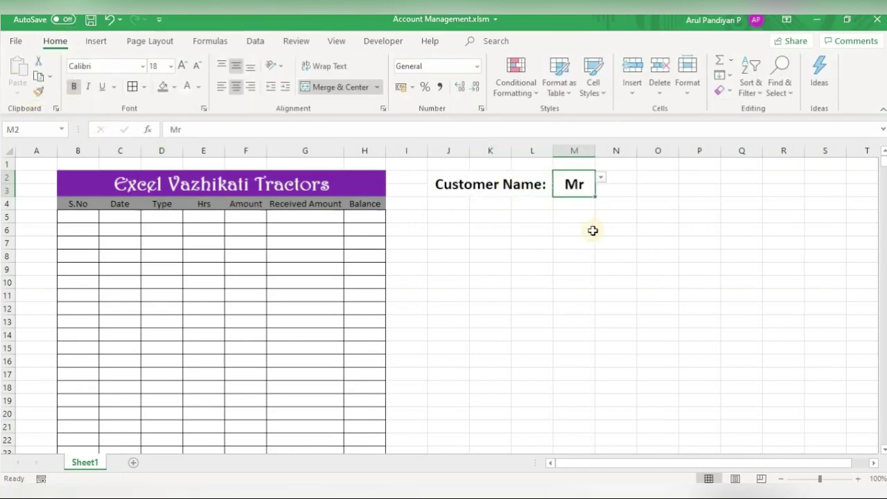
click(591, 230)
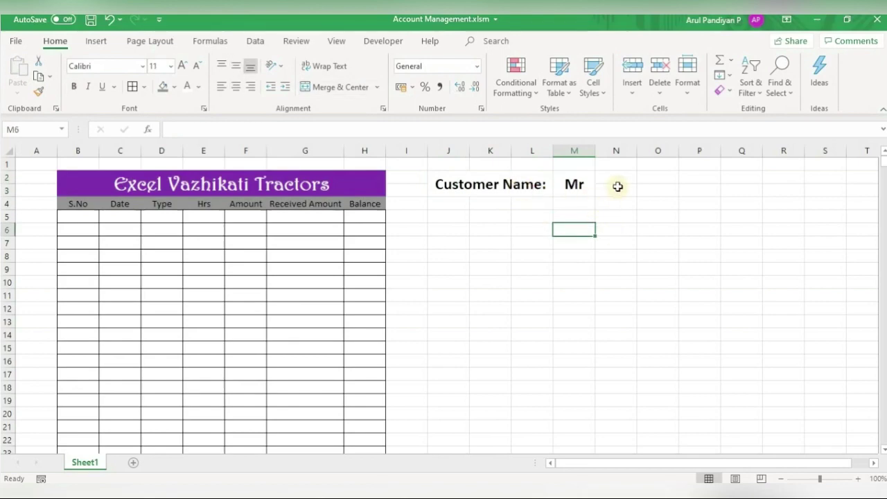
Merge N2:T3 into one name box with a thick outside border
drag(616, 175, 861, 193)
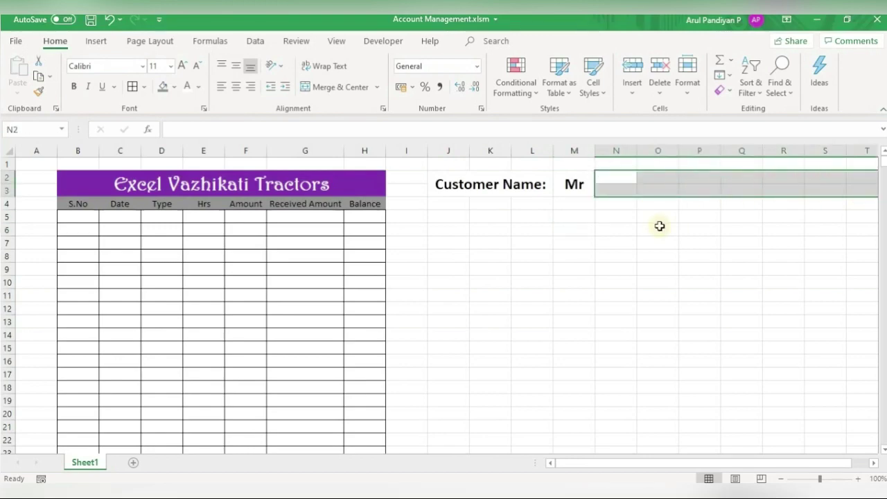
click(339, 86)
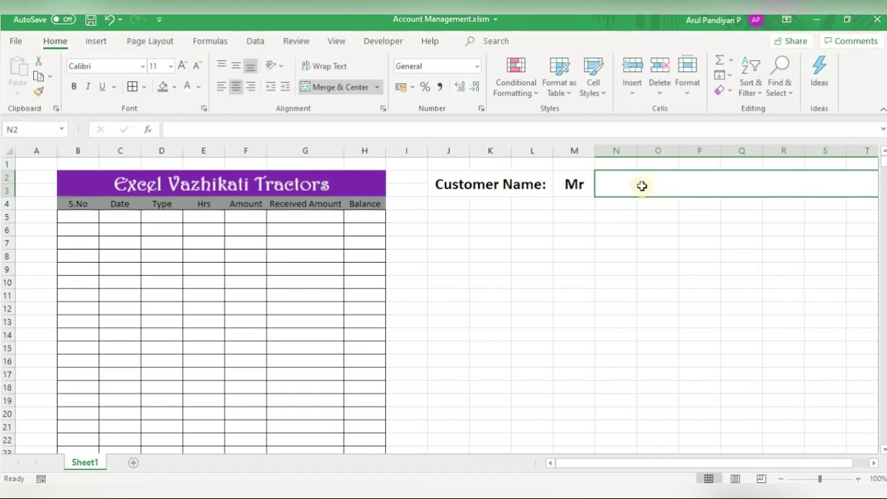
click(144, 87)
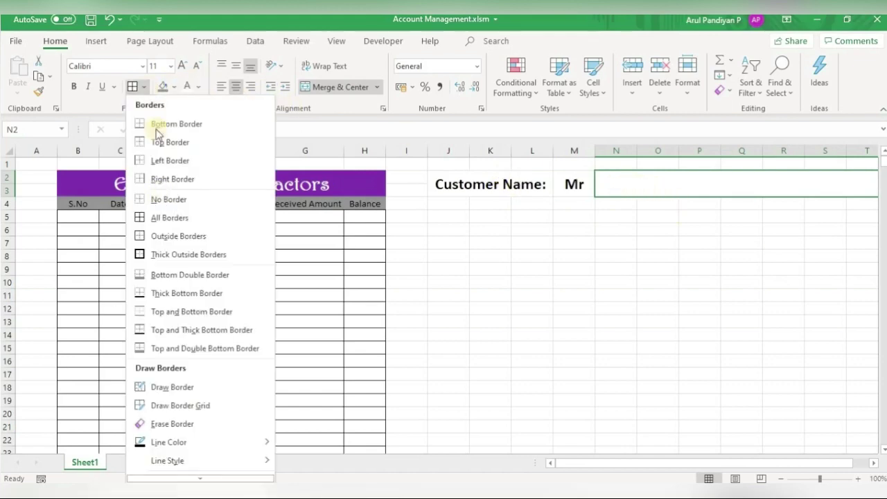
click(177, 254)
click(575, 251)
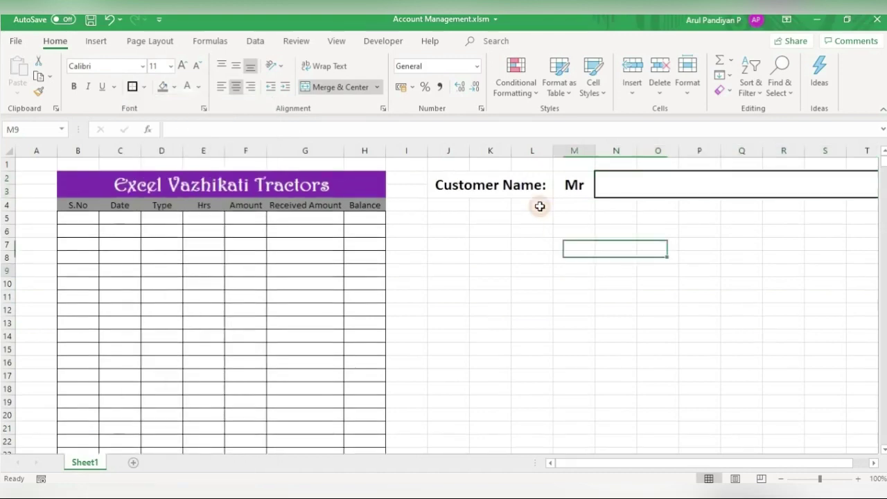
Give the Customer Name: label in J2 a thick outside border as well
click(485, 187)
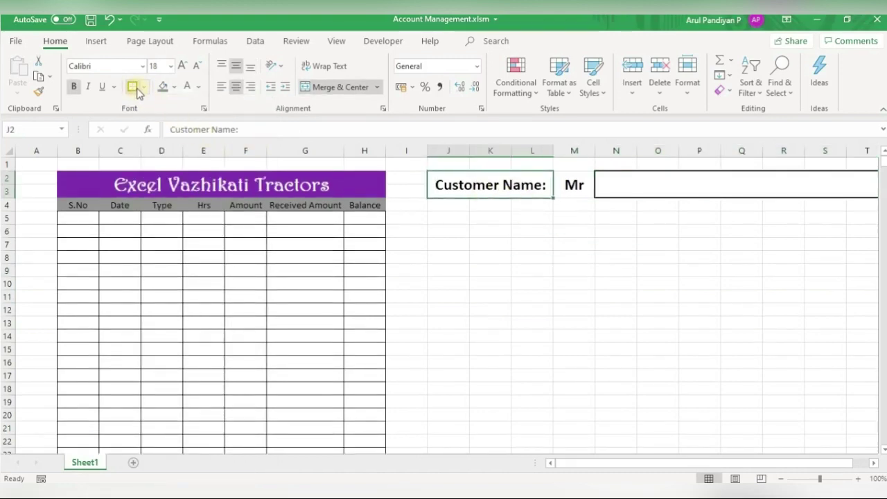
click(568, 257)
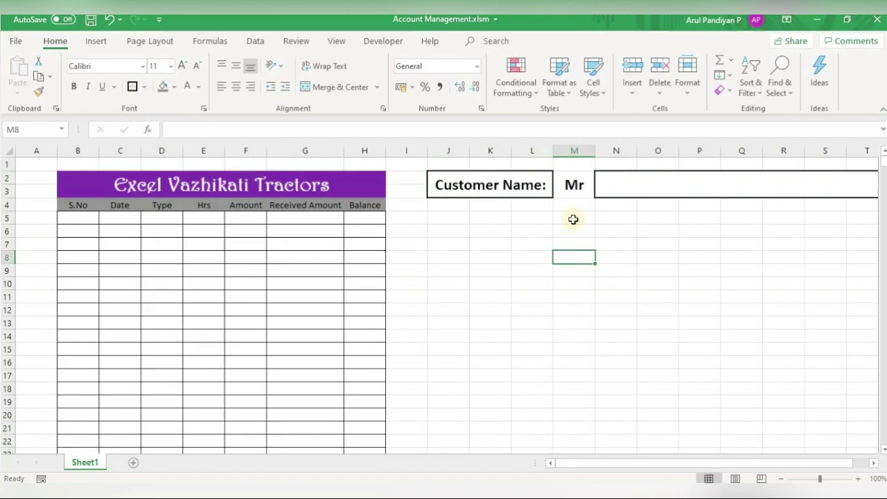
click(578, 183)
click(618, 218)
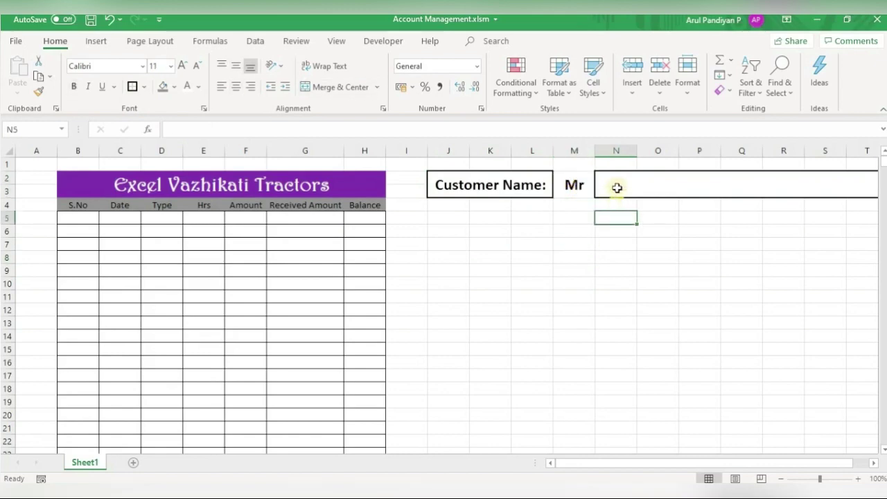
click(617, 187)
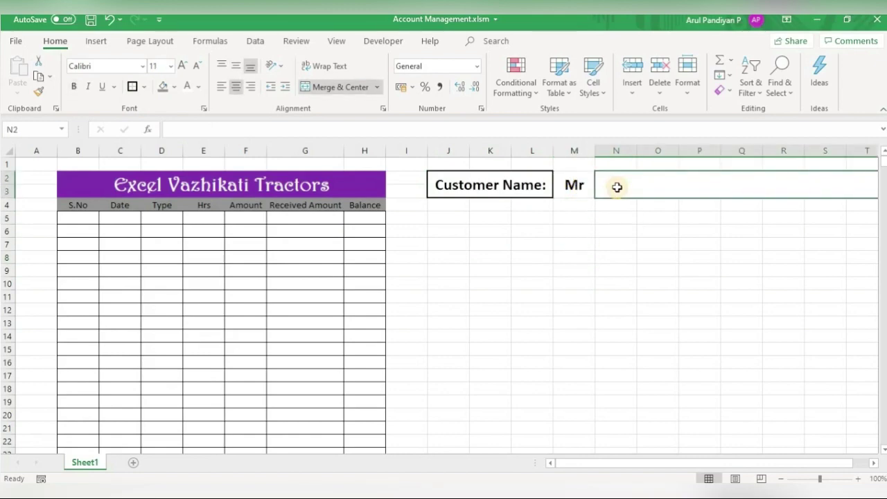
Re-border the N2:T3 name box with a chosen line style and no left edge
right_click(616, 195)
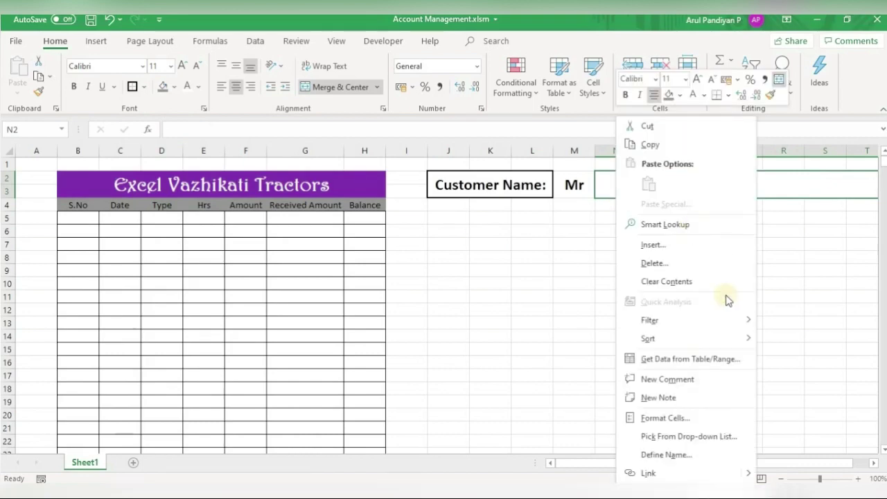
click(672, 418)
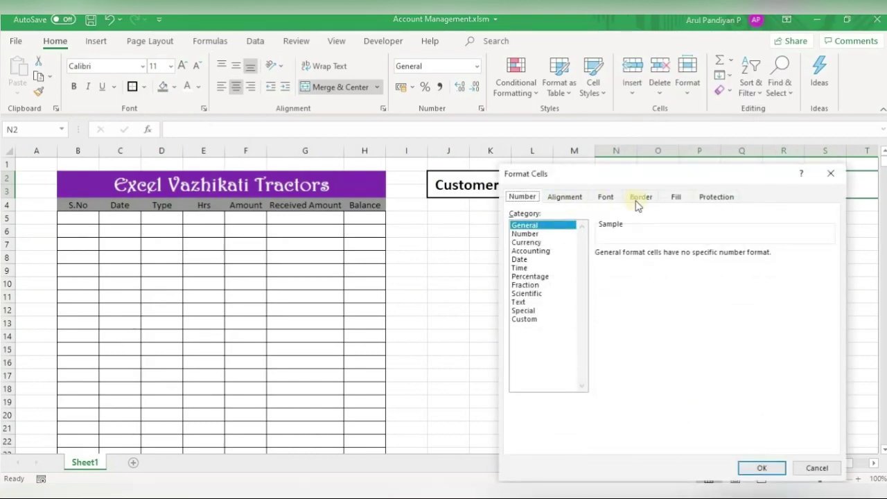
click(642, 198)
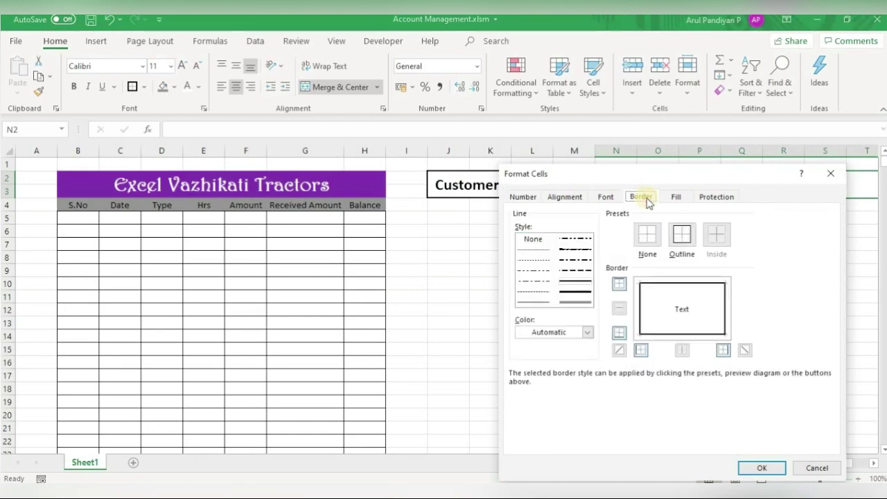
click(576, 281)
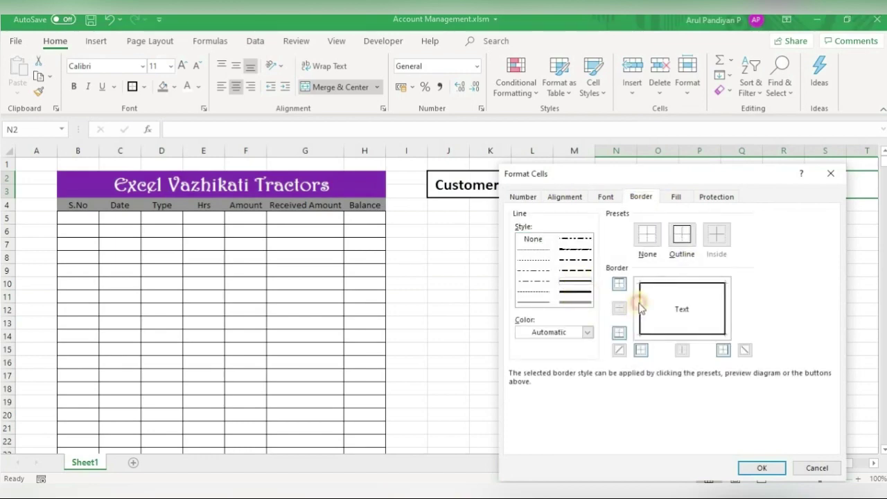
click(639, 307)
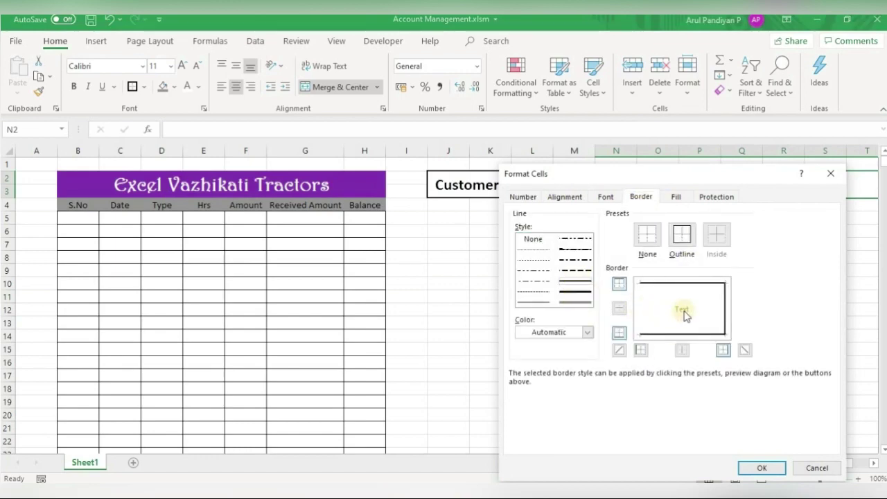
click(765, 469)
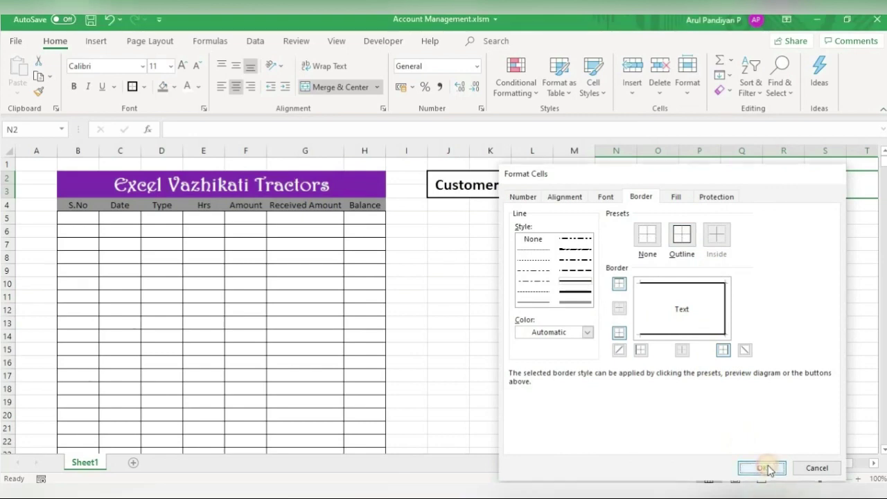
click(662, 269)
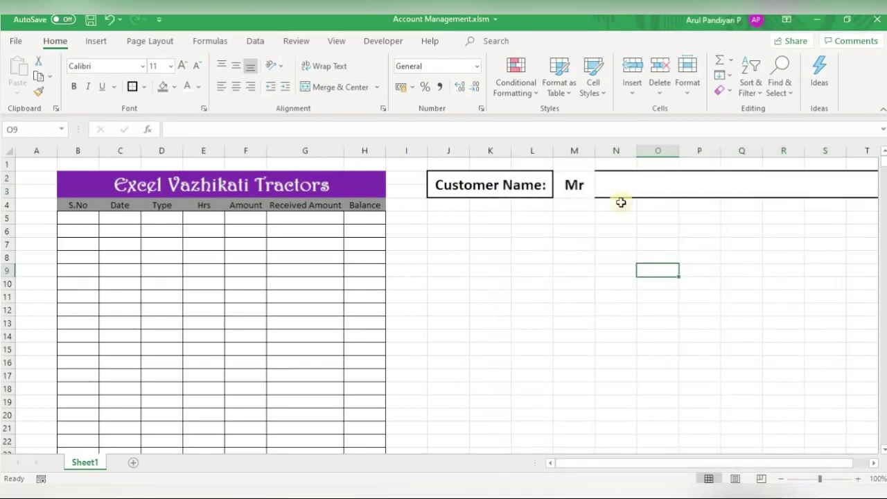
Give the Mr cell M2 left, top and bottom borders
click(575, 179)
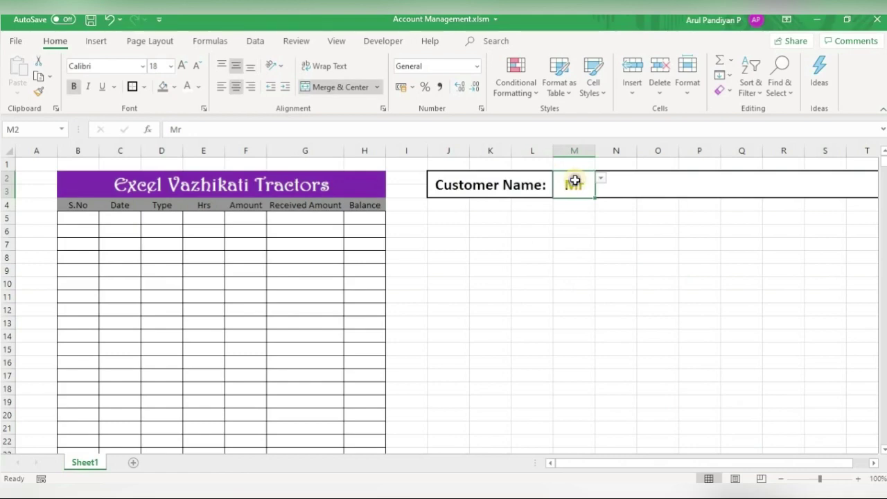
right_click(575, 180)
click(628, 419)
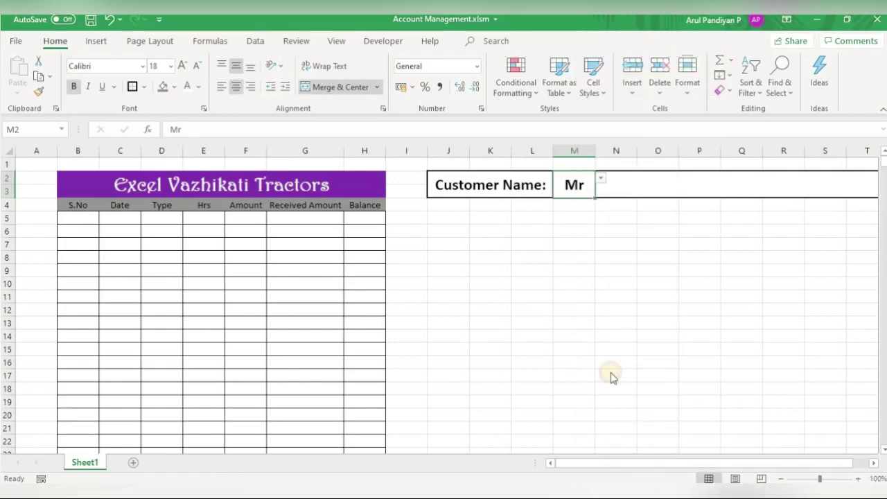
click(537, 281)
click(600, 295)
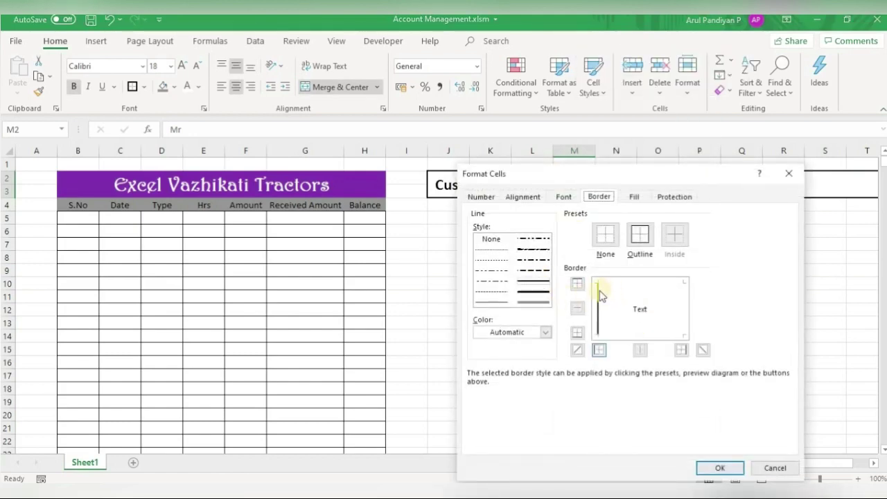
click(625, 284)
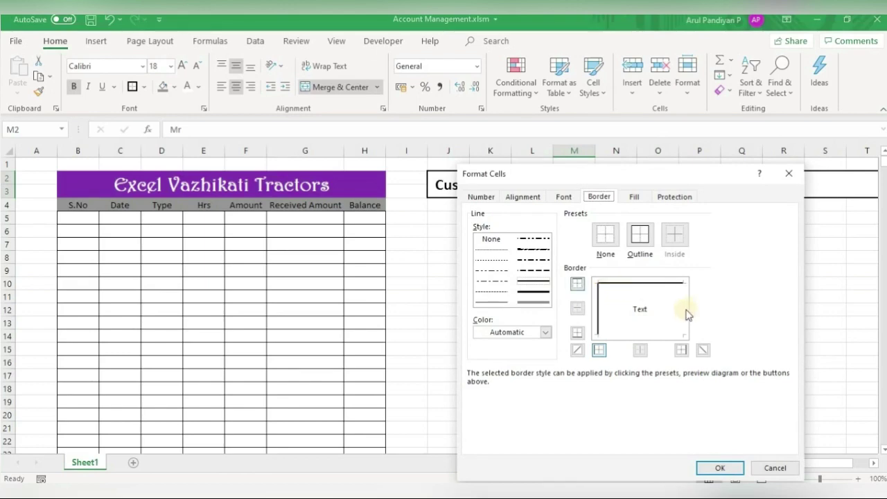
click(645, 336)
click(719, 470)
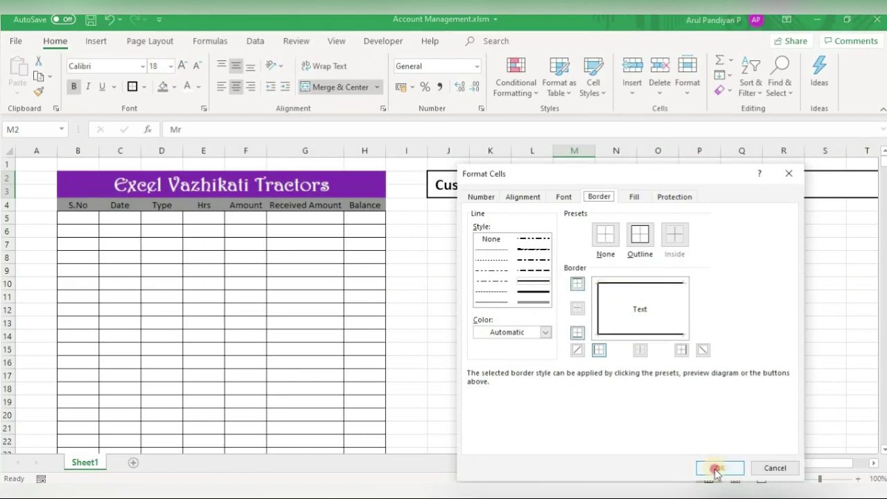
click(671, 391)
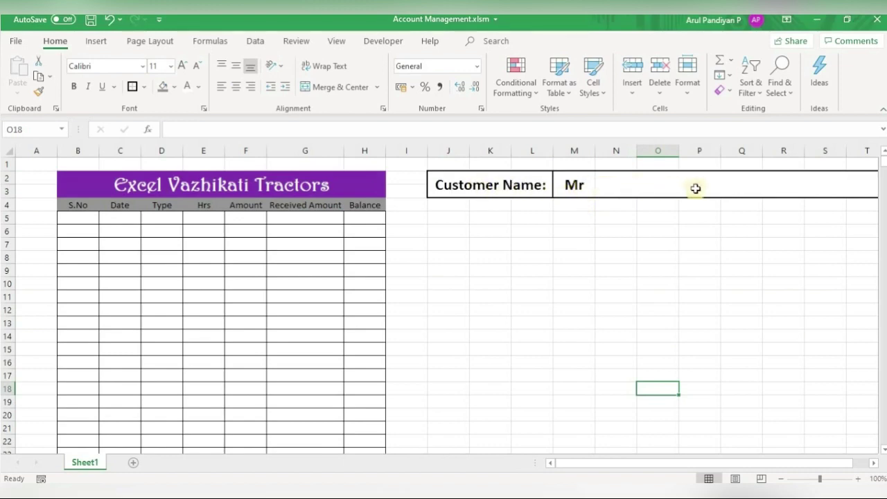
Enter the customer's name in the middle-aligned N2:T3 area and left-align it
drag(616, 184, 870, 191)
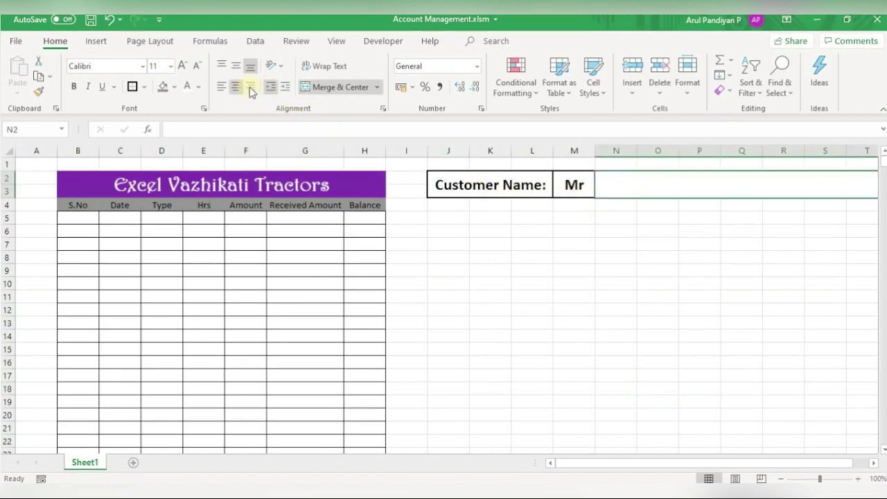
click(237, 68)
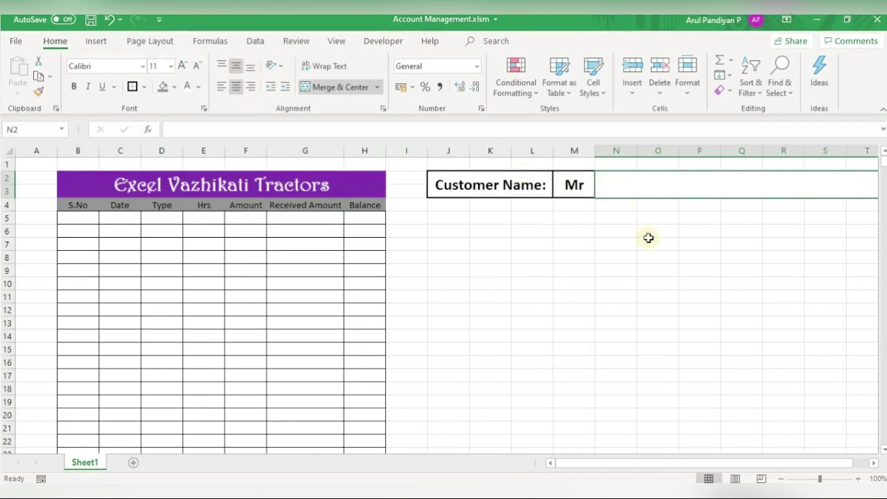
text(Arul)
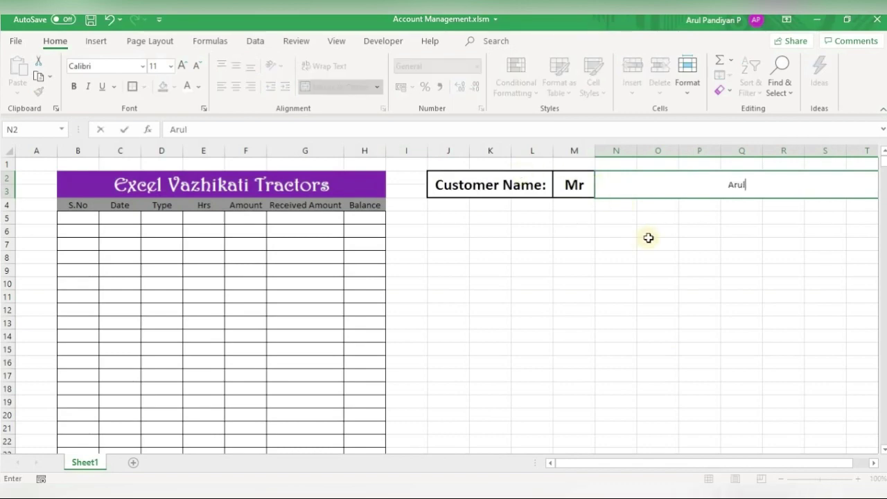
key(Return)
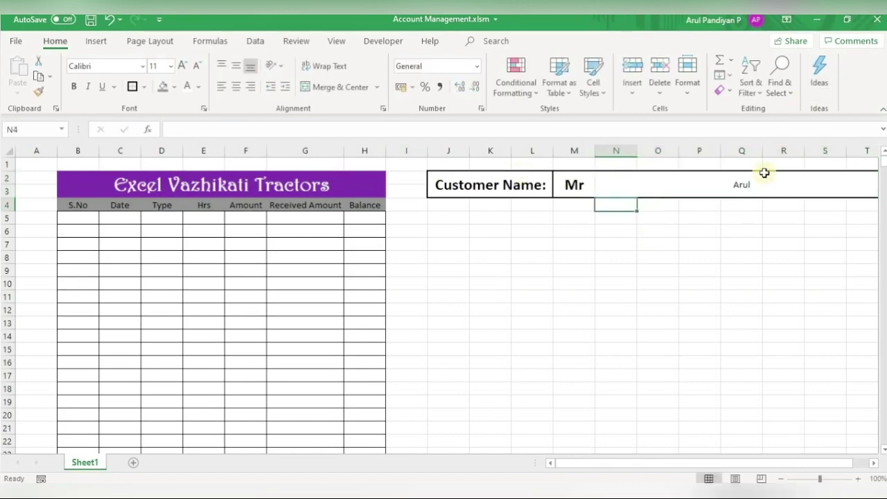
click(760, 178)
click(221, 86)
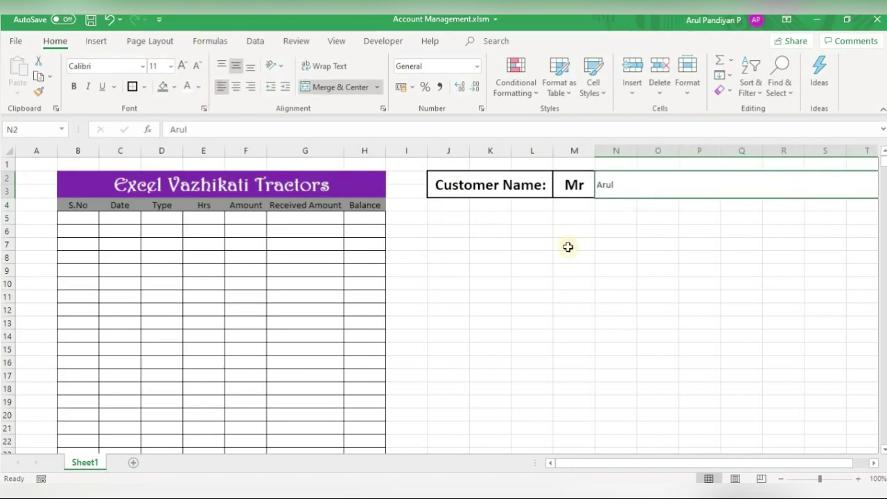
click(573, 244)
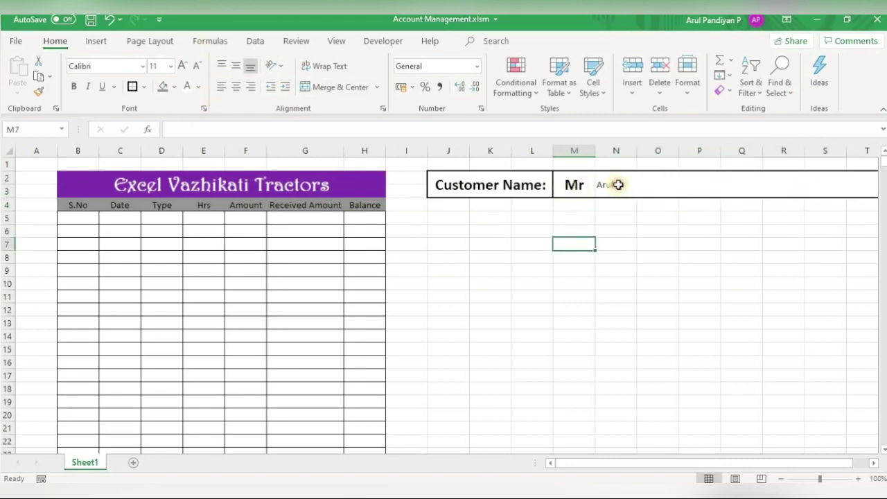
Copy J2's bold label formatting onto the name, then re-merge N2:T3 and left-align it
click(617, 184)
click(461, 175)
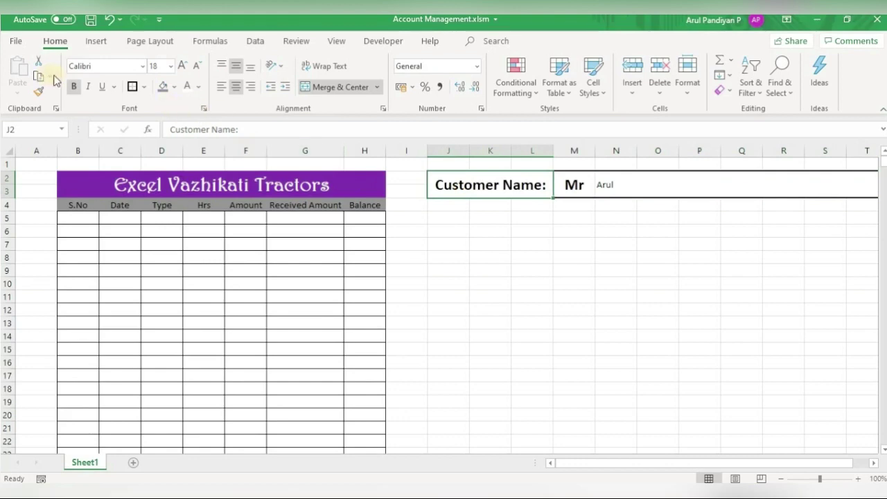
click(40, 92)
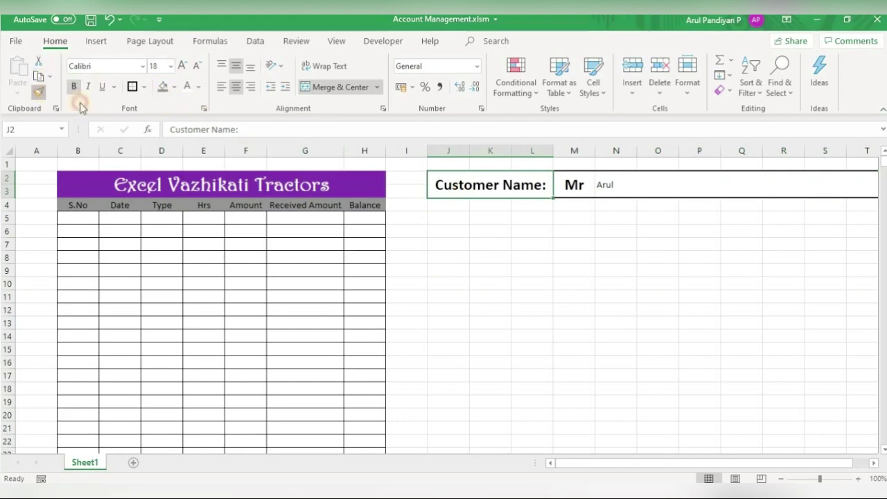
click(624, 187)
click(680, 236)
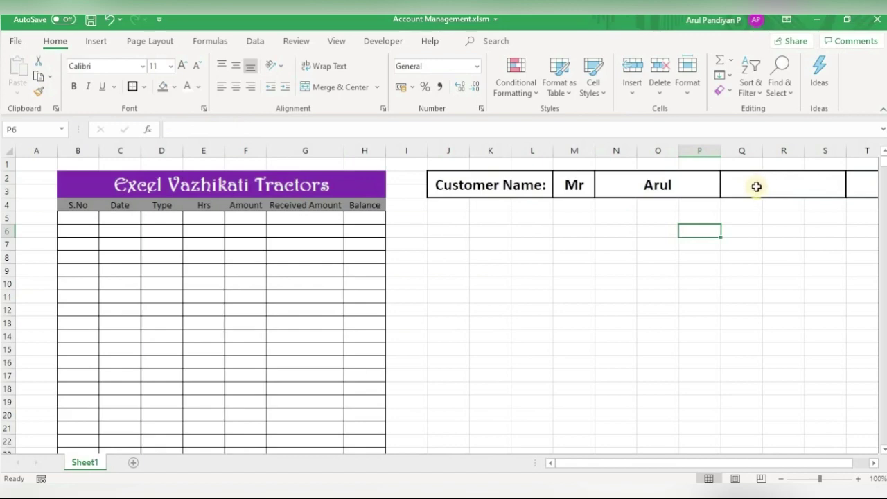
mouse_move(757, 187)
mouse_down()
mouse_move(749, 186)
mouse_move(778, 185)
mouse_up()
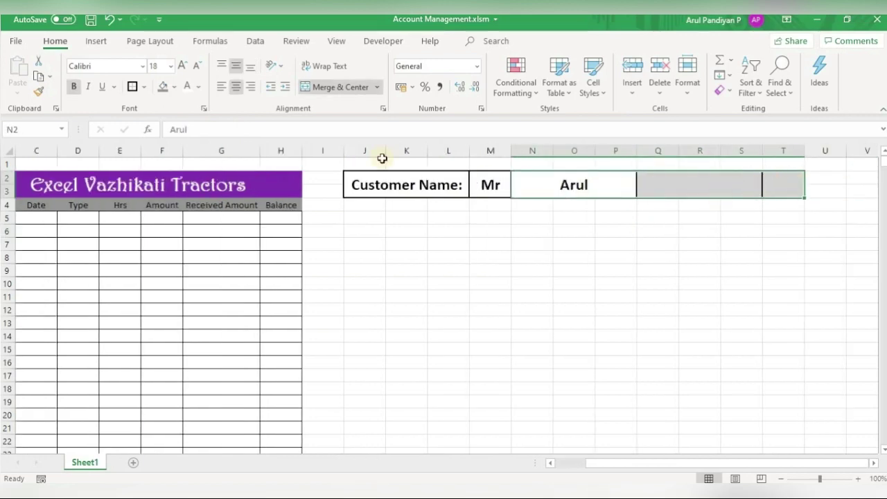
click(334, 92)
click(334, 92)
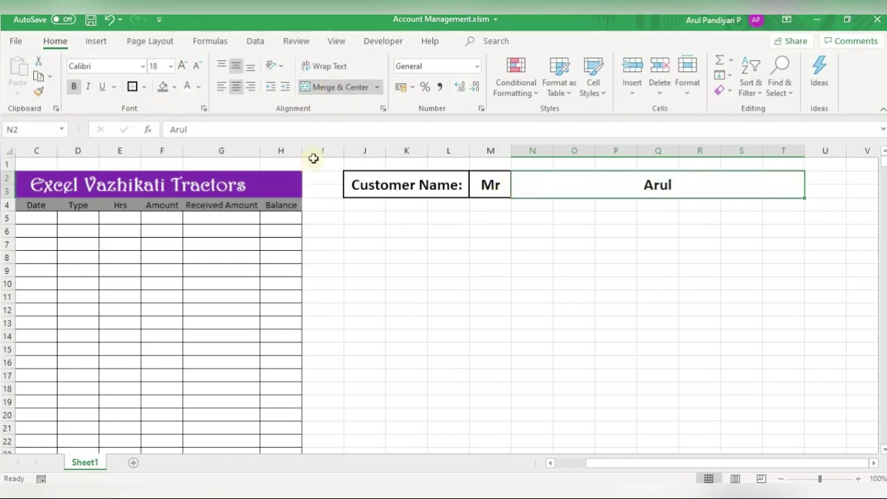
click(222, 89)
click(524, 254)
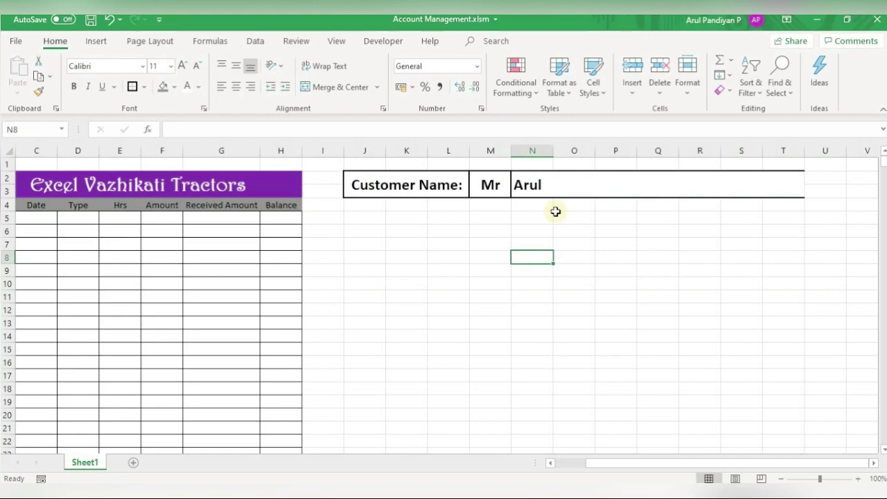
In the name cell's Format Cells borders, drop the left edge and add a right edge
click(500, 185)
click(539, 188)
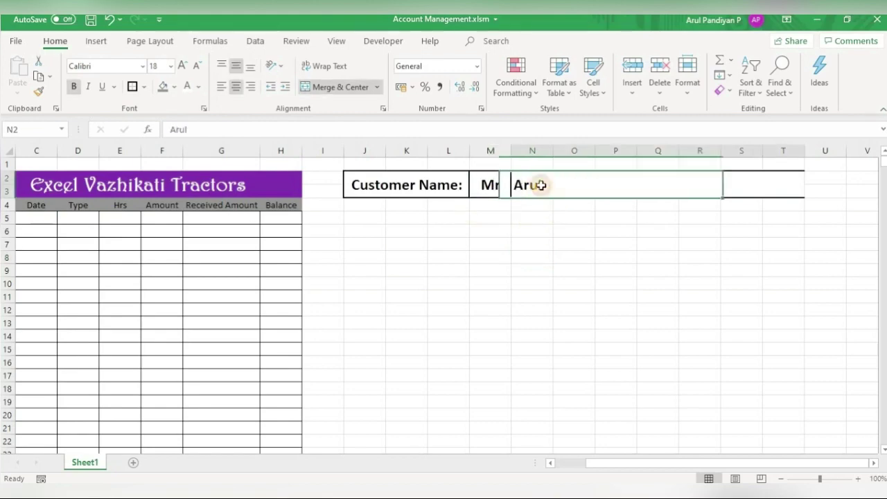
right_click(539, 185)
click(594, 418)
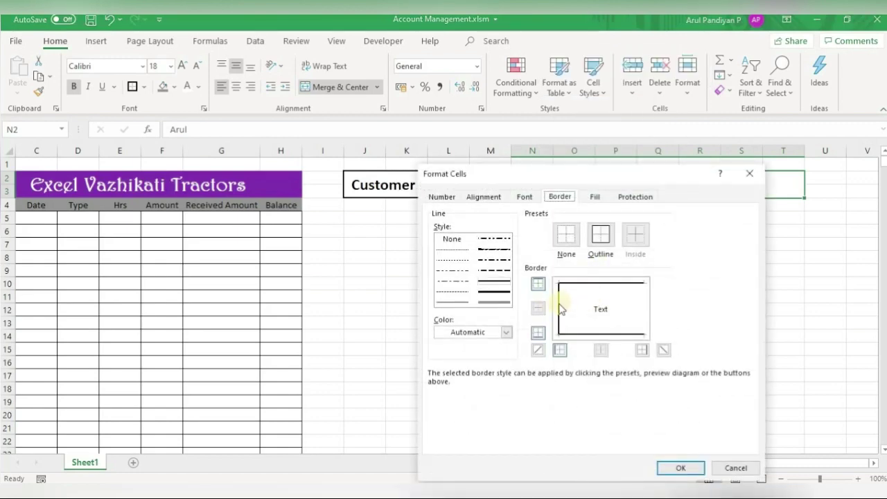
click(644, 309)
click(680, 468)
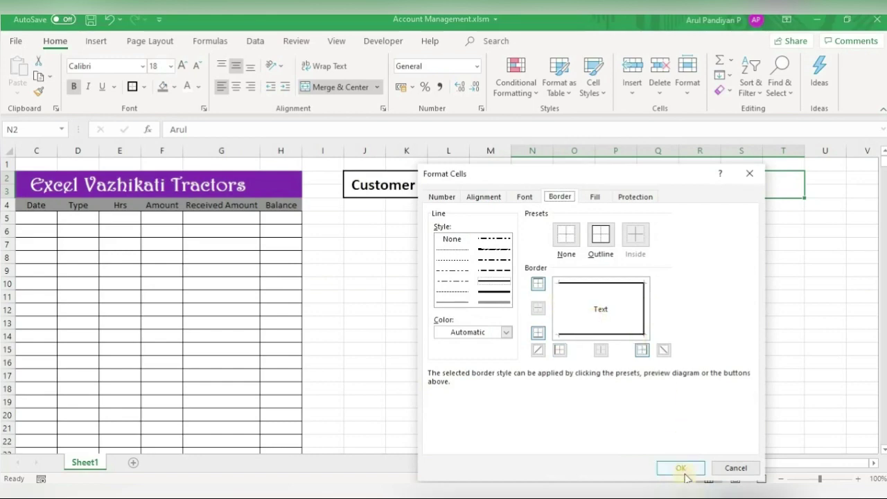
click(616, 366)
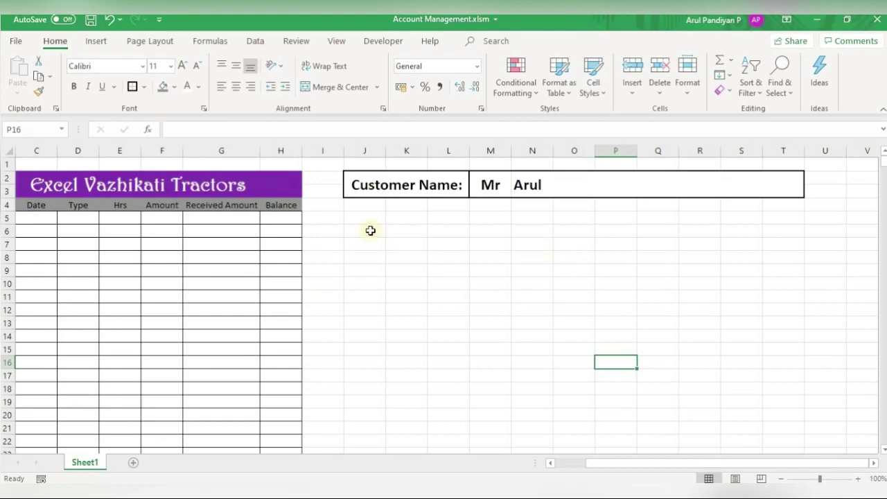
Type Total Amount, Received Amount and Balance into merged cells J5:L6, J7:L8 and J9:L10
drag(370, 219, 445, 232)
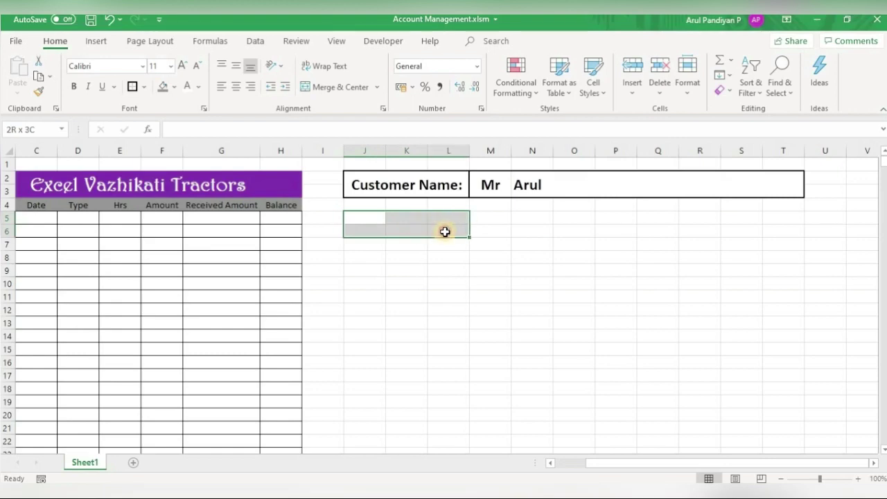
click(349, 88)
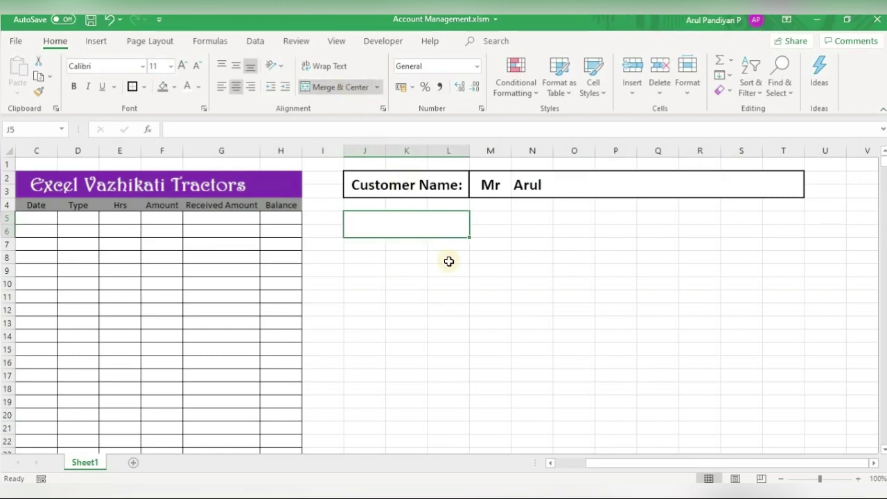
text(T)
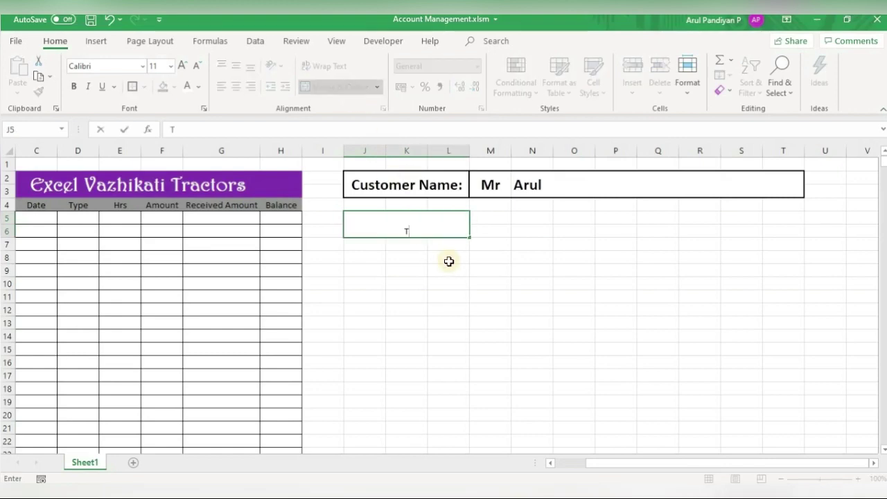
text(otal)
text( Amo)
text(unt)
key(Return)
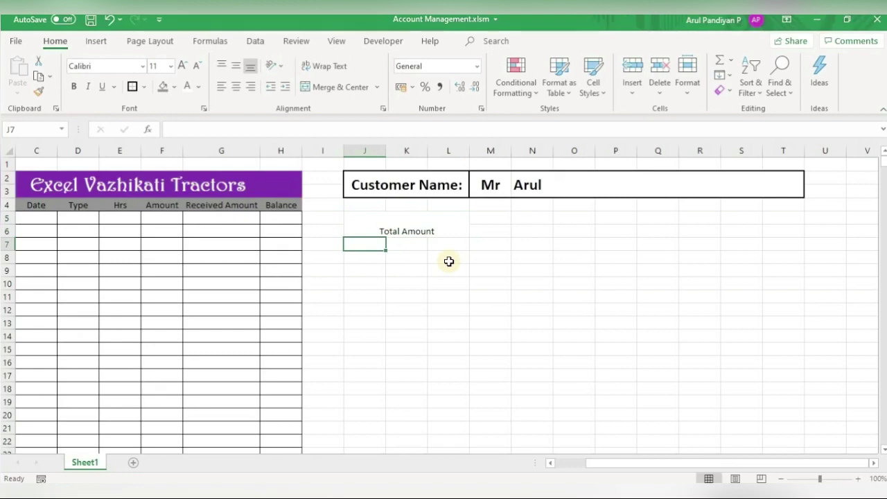
drag(379, 245, 446, 252)
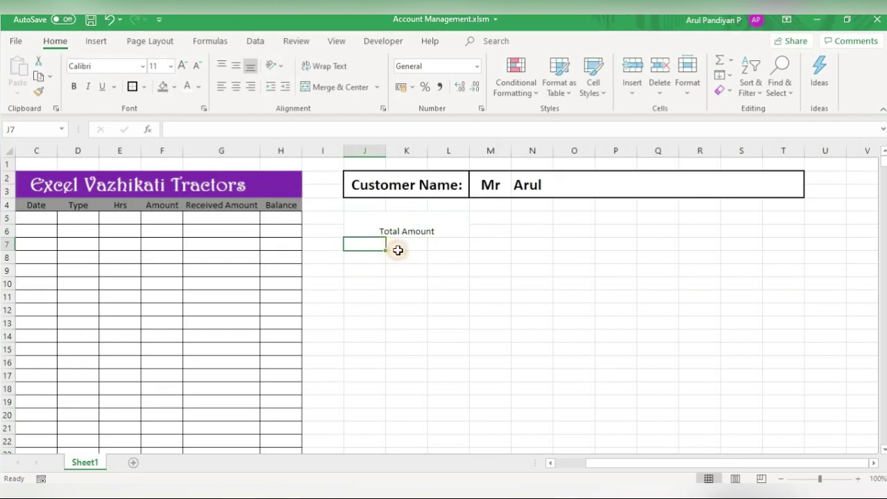
click(340, 86)
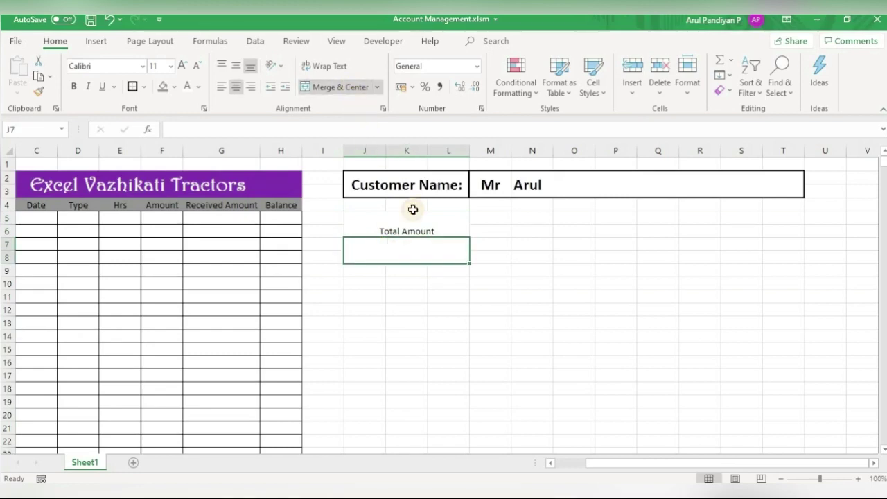
text(B)
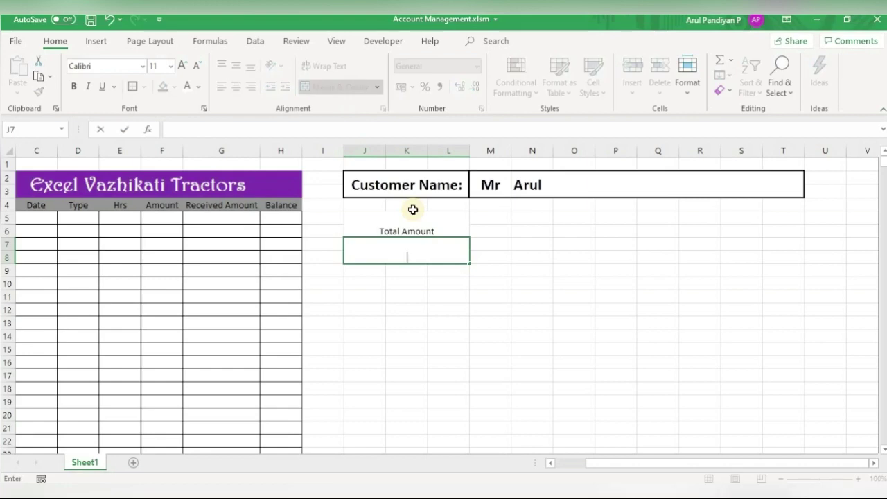
text(ceived)
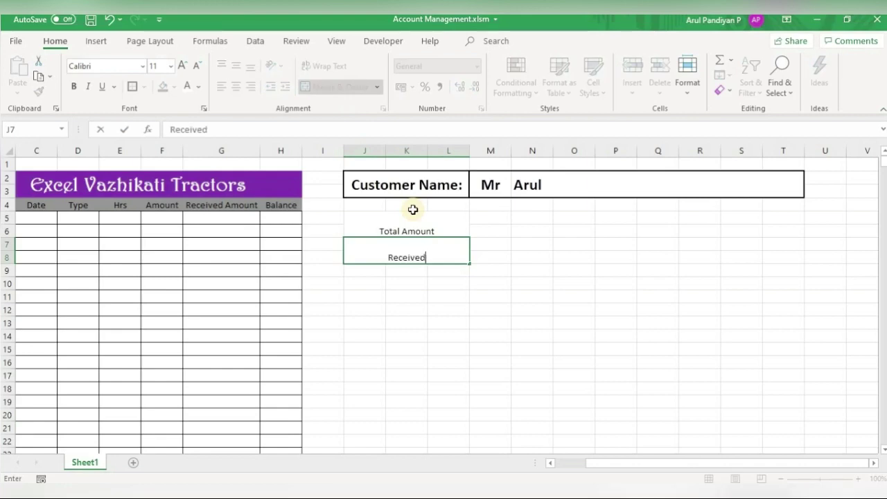
text( AMoungt)
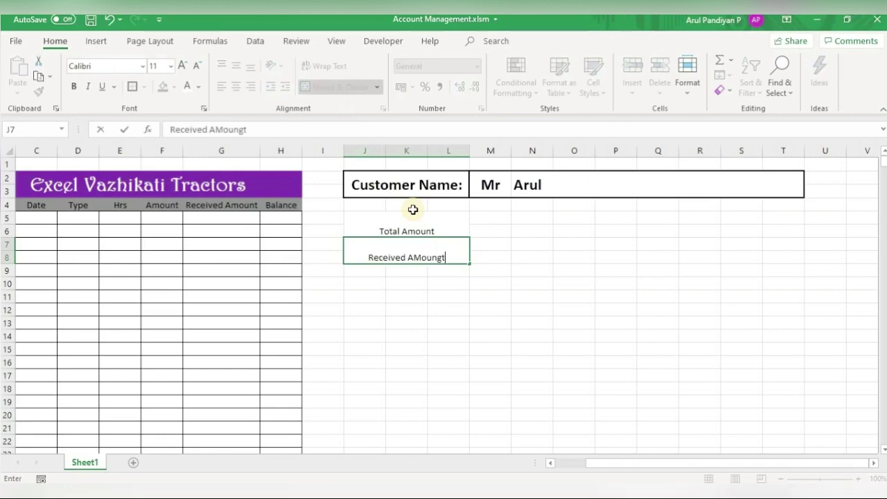
key(BackSpace)
key(BackSpace)
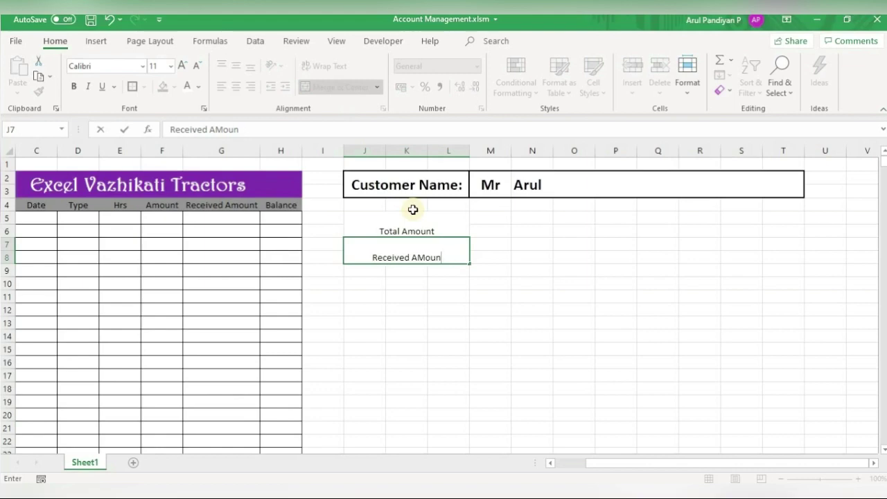
text(t)
key(Return)
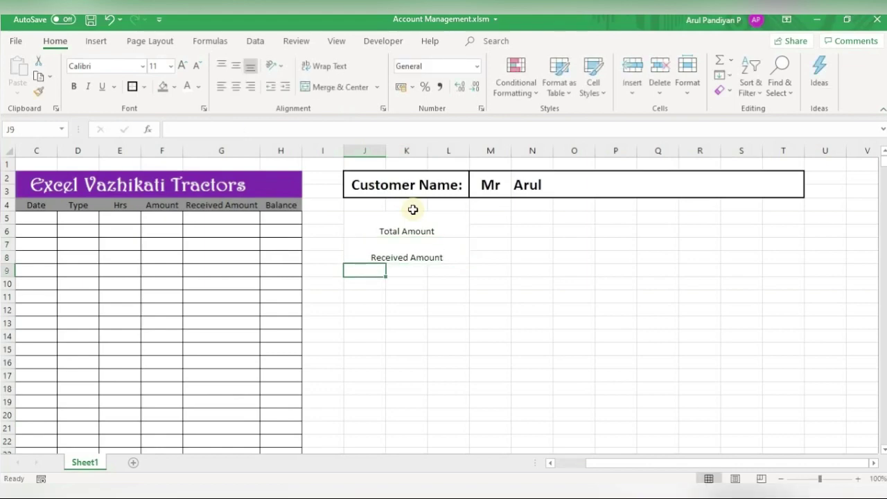
mouse_move(374, 271)
mouse_down()
mouse_move(422, 287)
mouse_move(448, 281)
mouse_up()
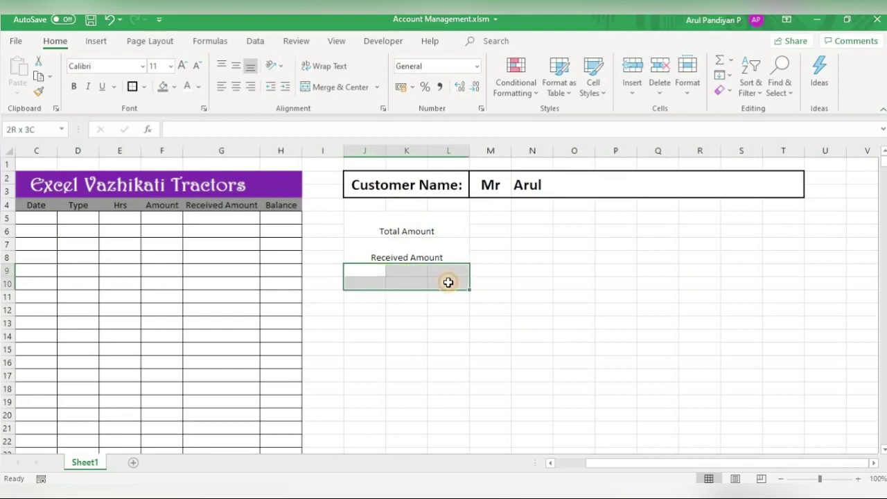
click(333, 88)
text(Bala)
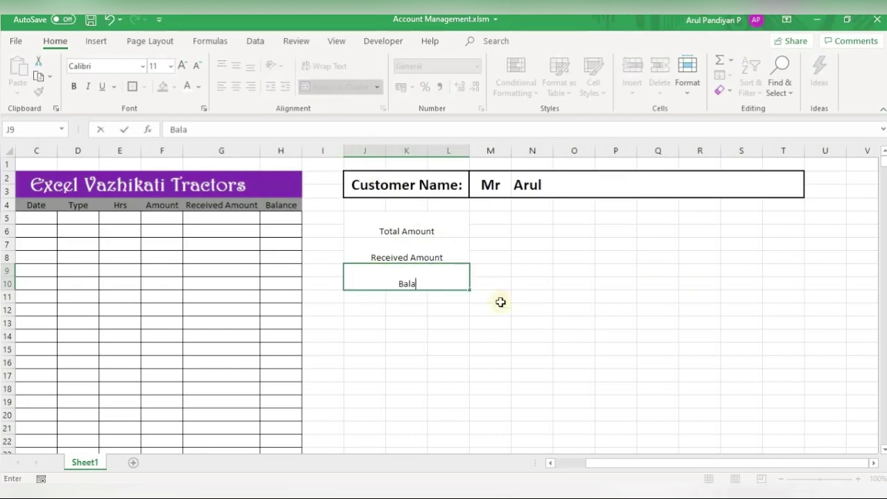
text(nce)
key(Return)
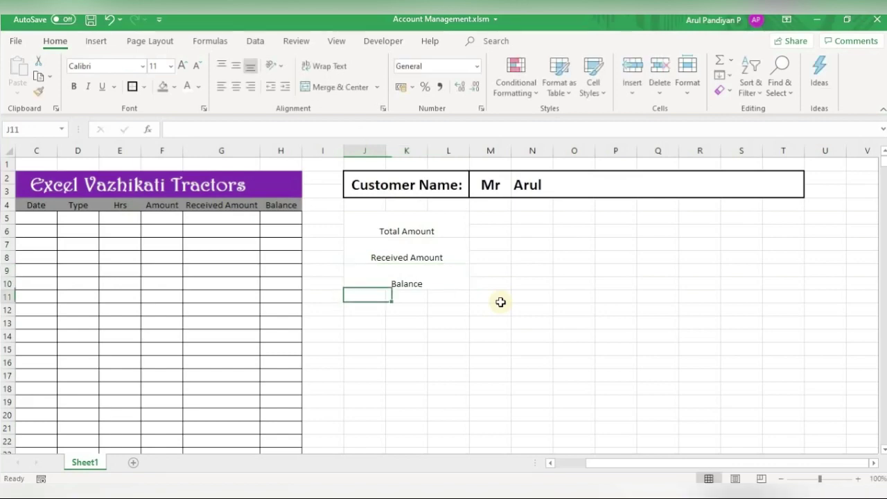
Merge the value cells M5:M6, M7:M8 and M9:M10
click(496, 220)
drag(498, 221, 498, 233)
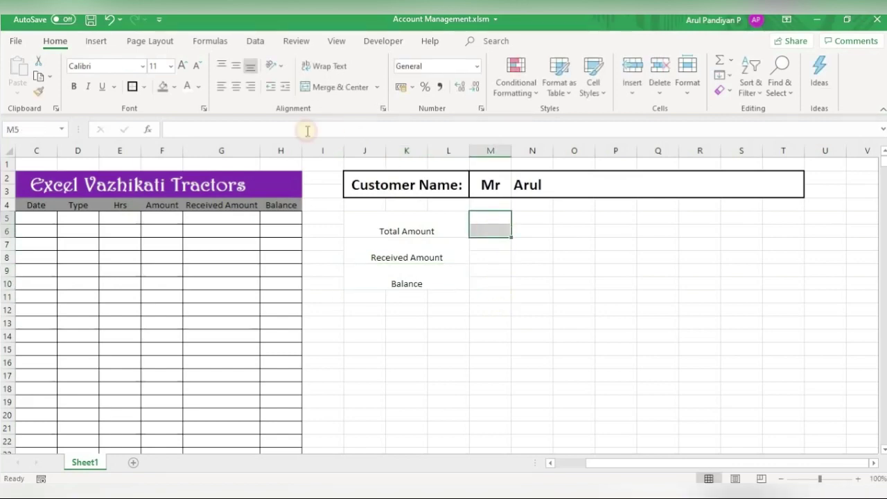
click(333, 89)
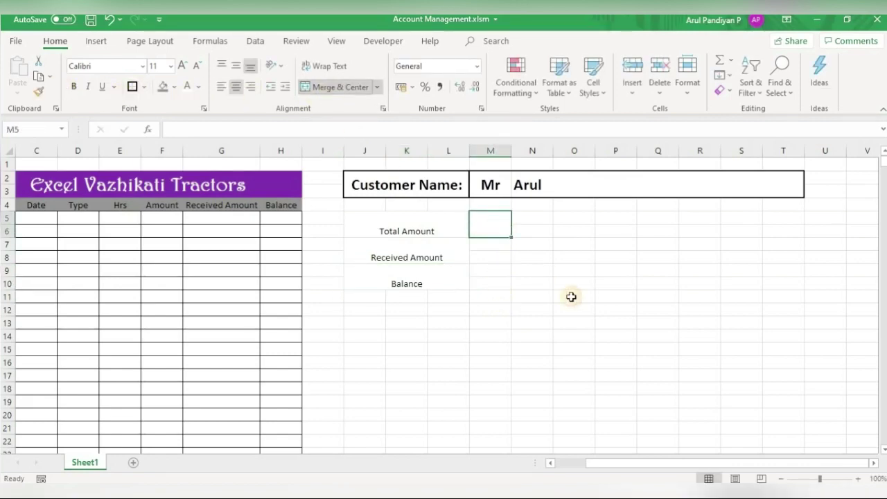
drag(489, 246, 491, 254)
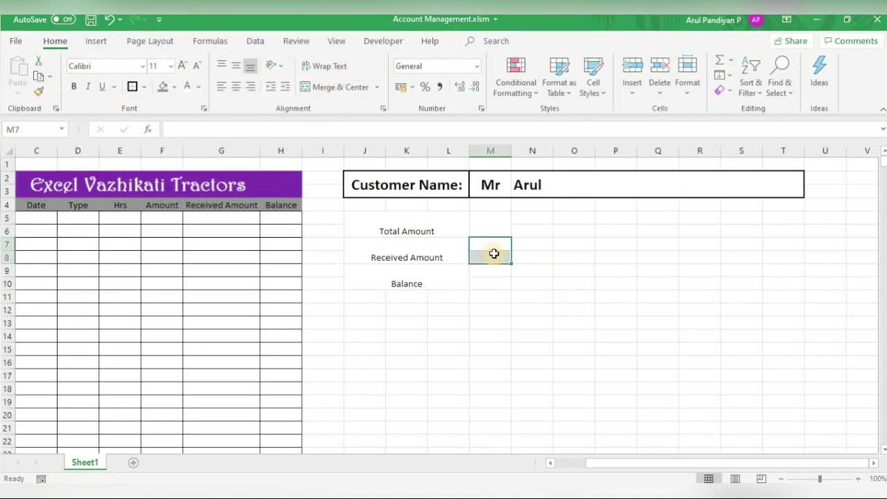
click(337, 87)
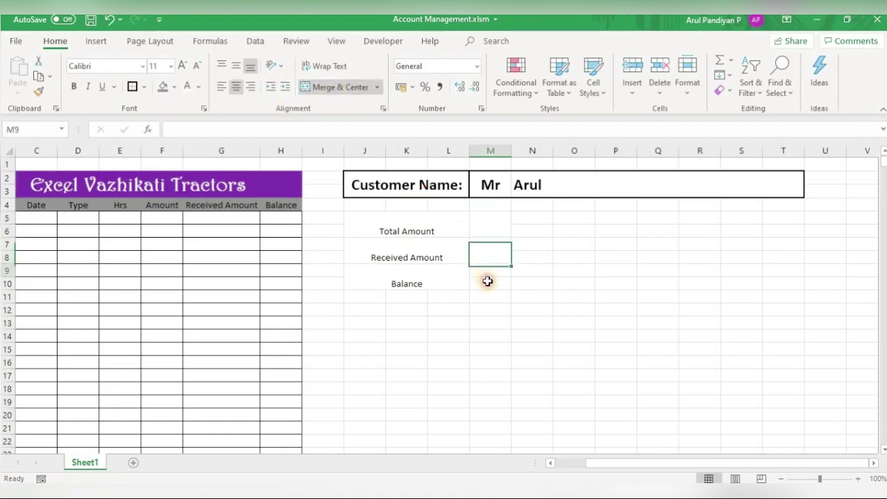
drag(487, 274, 487, 285)
click(337, 87)
Make the summary box J5:M10 middle-aligned and bold with All Borders
drag(491, 337, 490, 349)
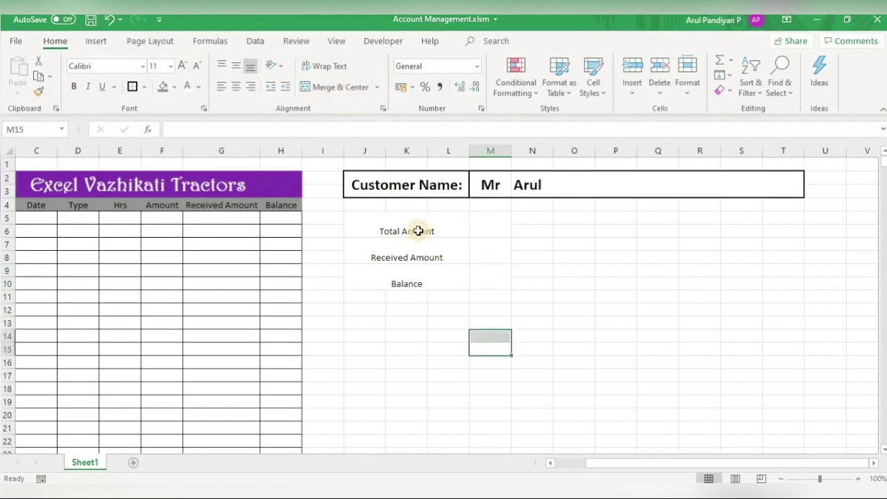
drag(418, 231, 485, 285)
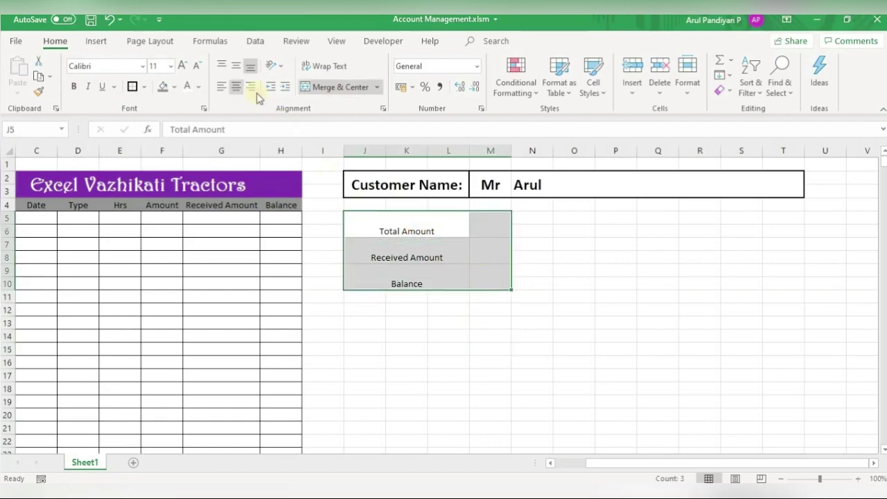
click(235, 66)
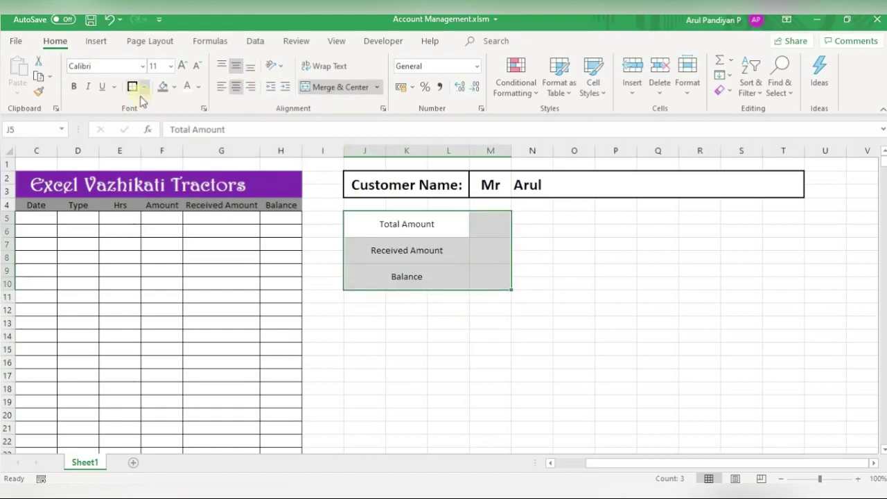
click(74, 87)
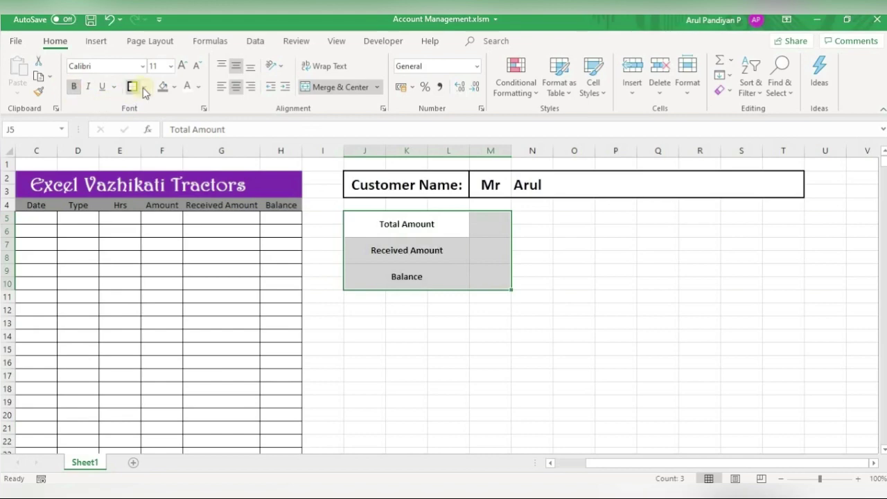
click(143, 86)
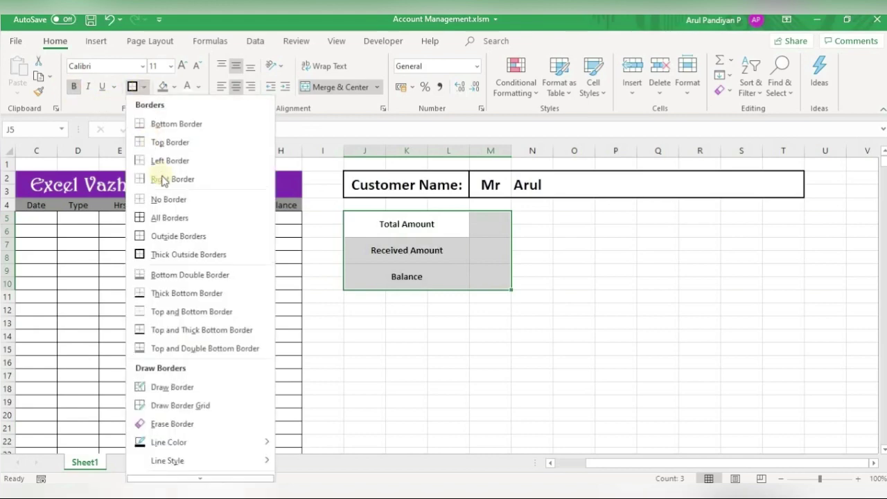
click(173, 221)
click(496, 336)
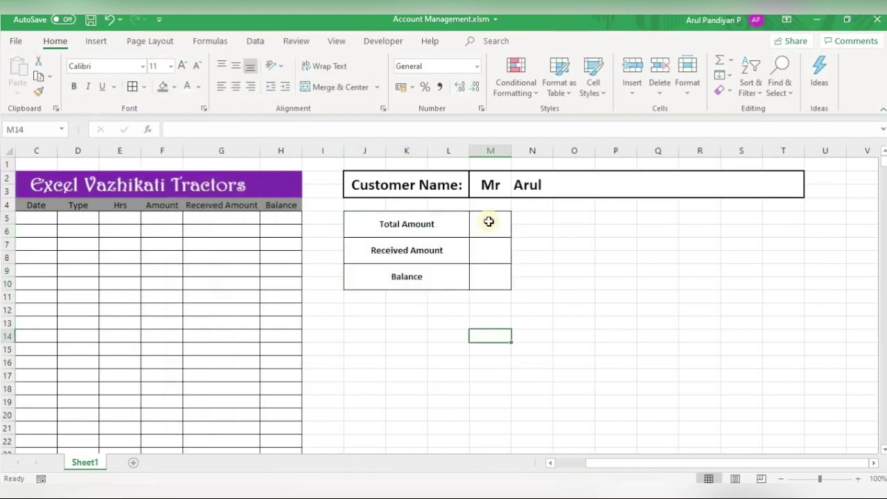
drag(489, 221, 480, 281)
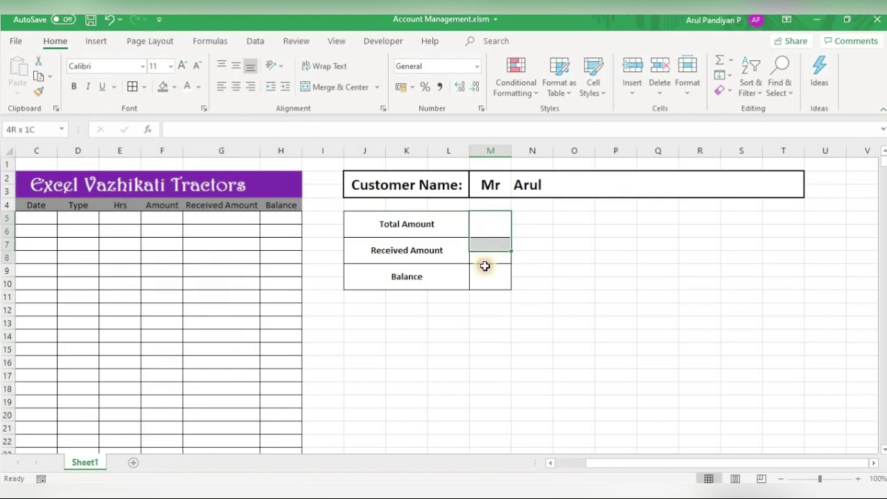
Apply the ₹ English (India) accounting format to M5:M10 and the Amount through Balance columns
click(412, 87)
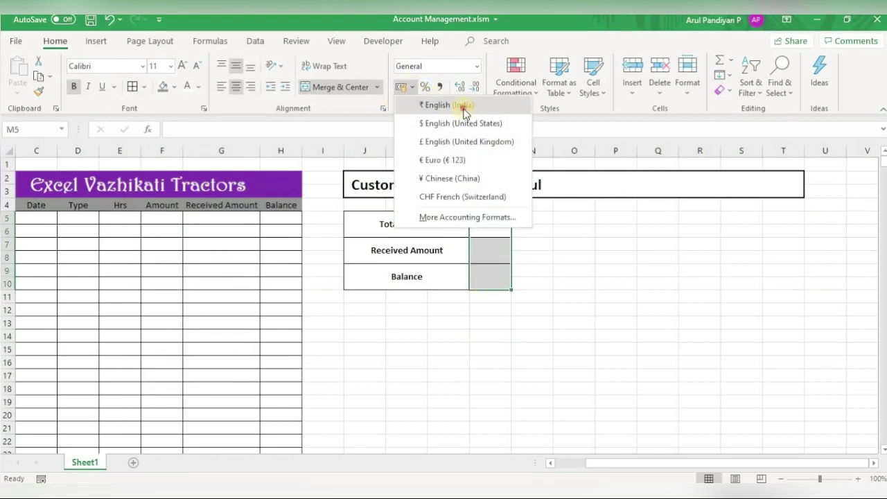
click(461, 91)
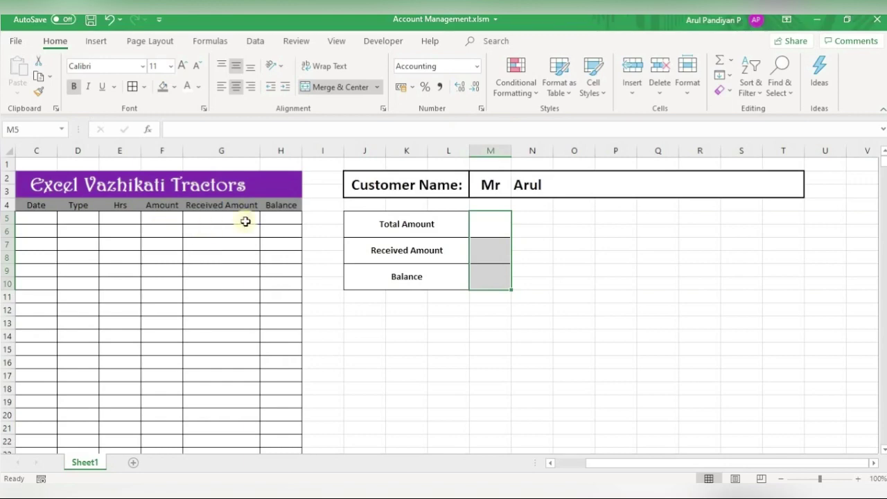
drag(162, 150, 273, 166)
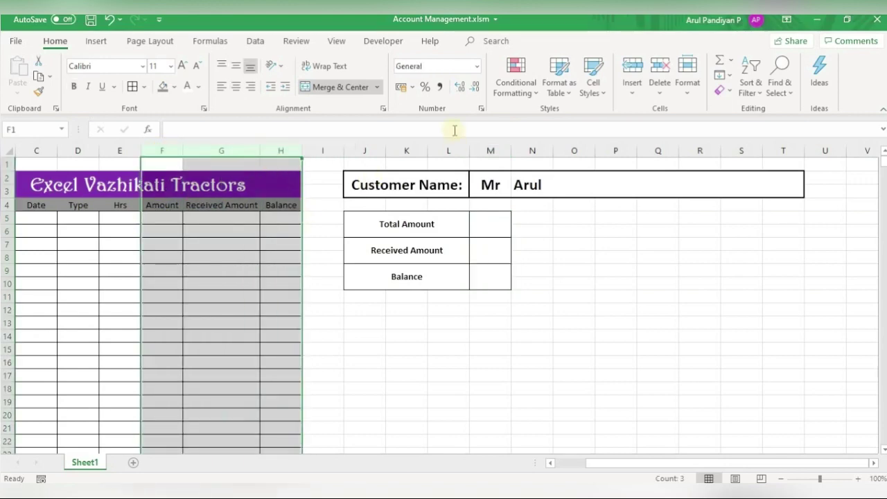
click(412, 87)
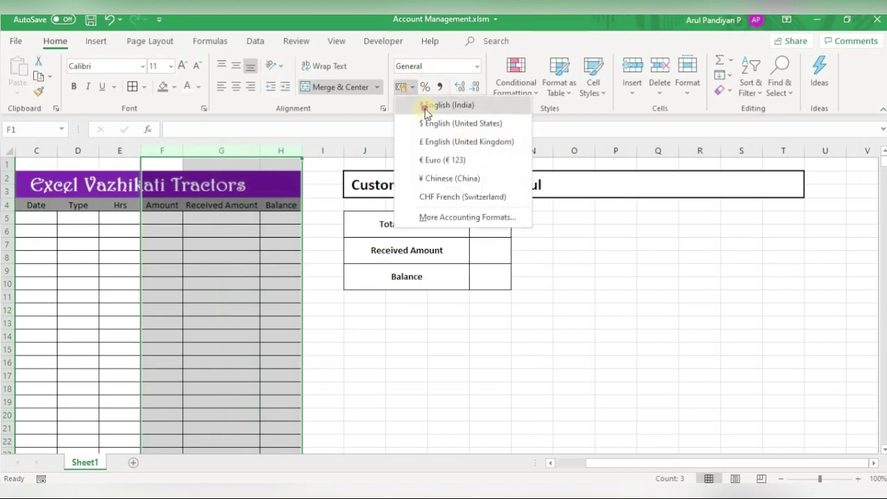
click(424, 106)
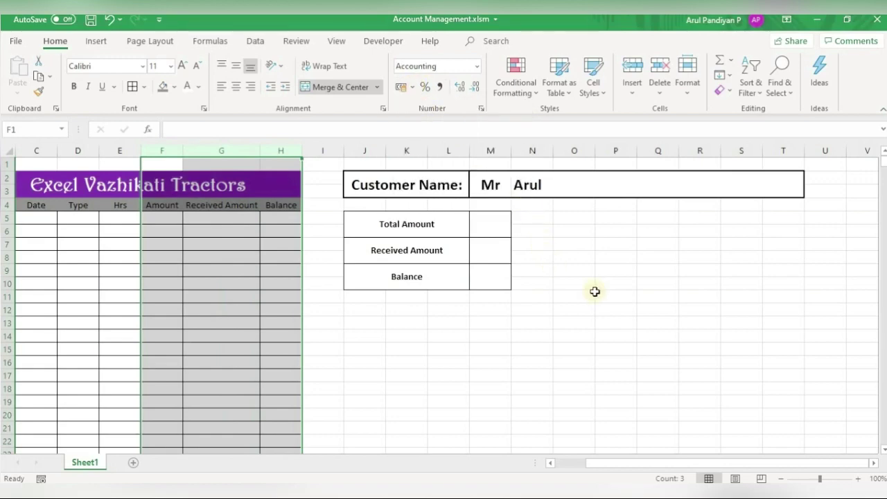
click(558, 308)
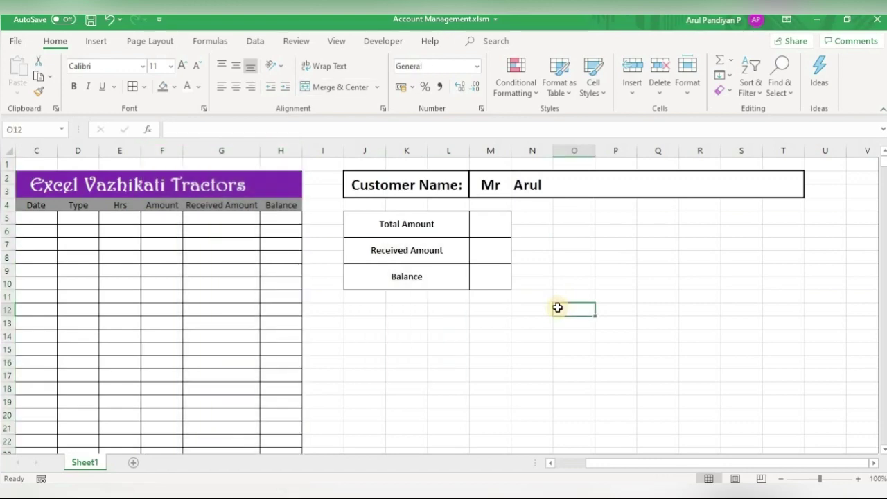
Add Type and Amount headers in P12:Q12 and widen column P
click(617, 310)
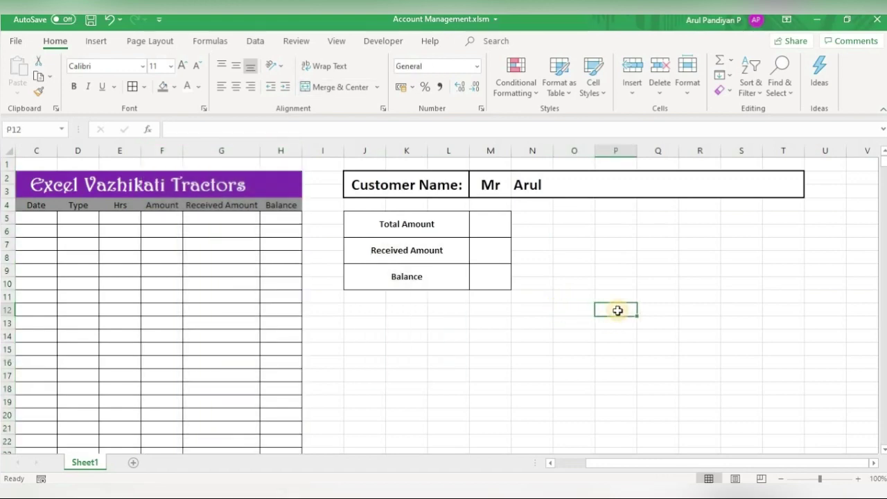
text(Type)
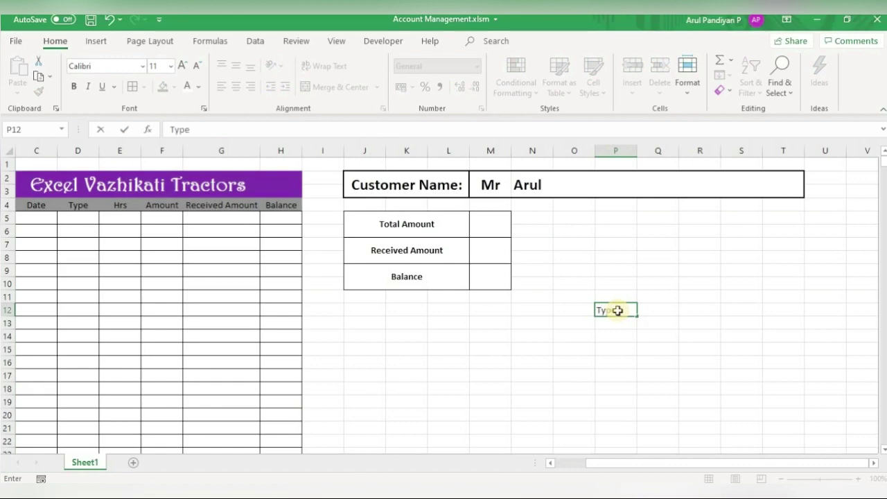
key(Tab)
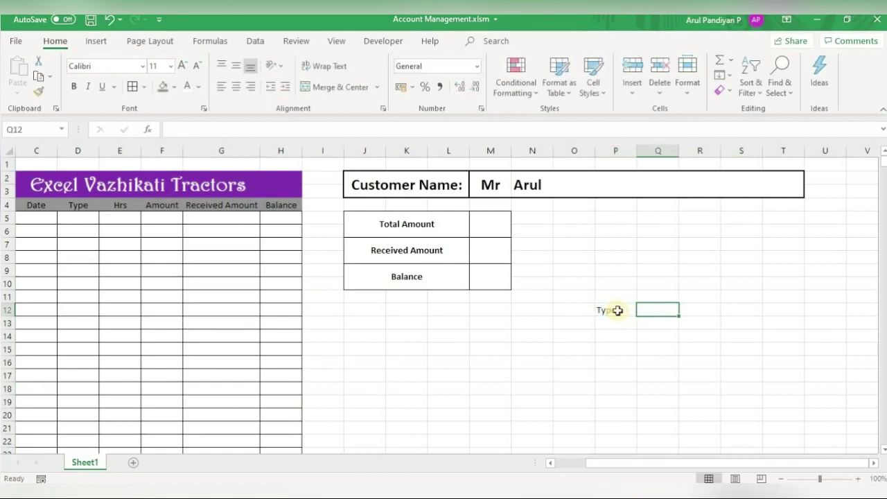
text(Amount)
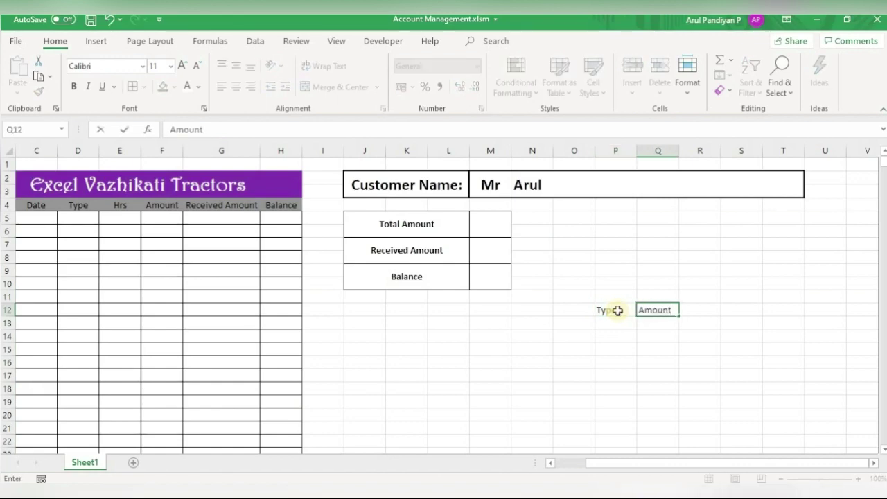
key(Return)
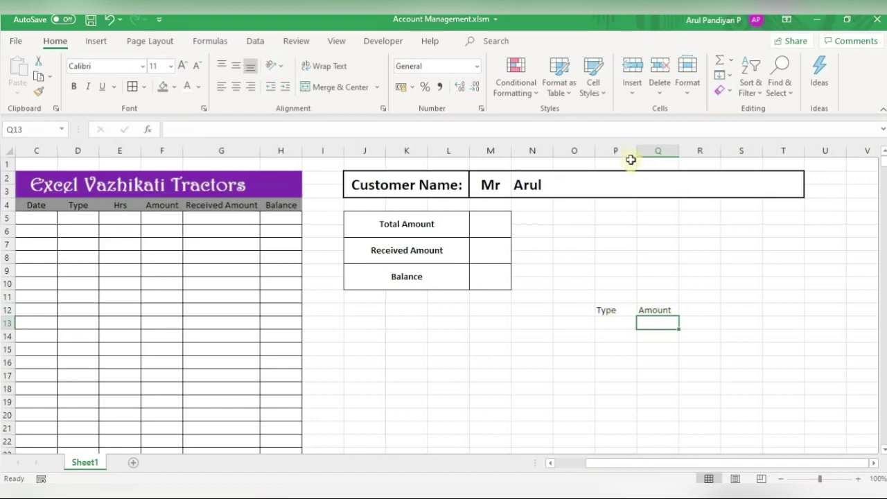
drag(637, 151, 669, 151)
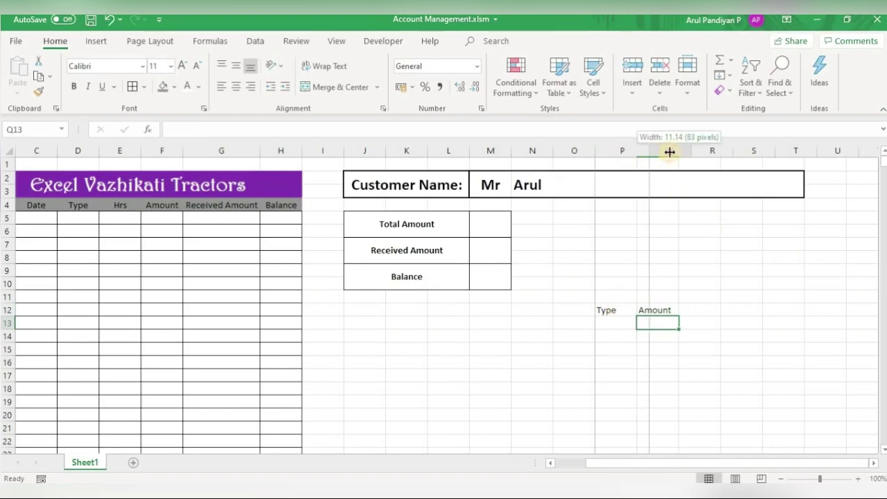
List 5-Kalappai, 9-Kalappai, Rotattor, Parkalappai, Tipper and Others down P13:P18
click(631, 324)
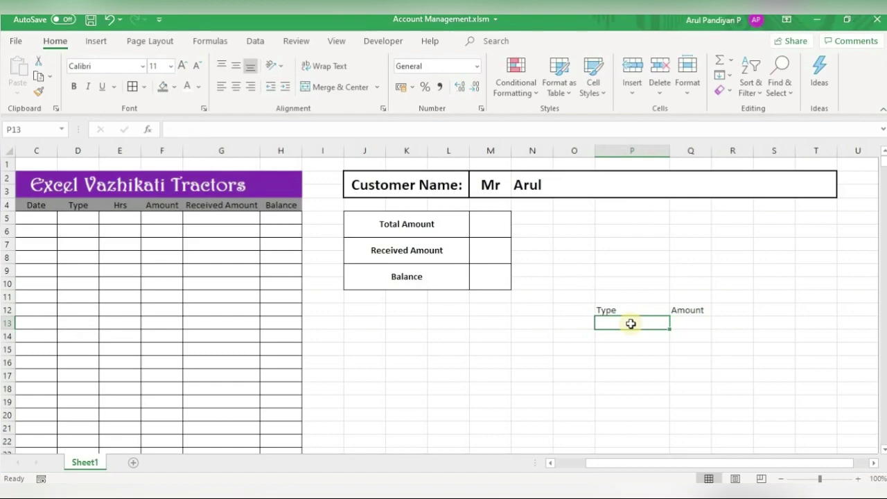
text(-)
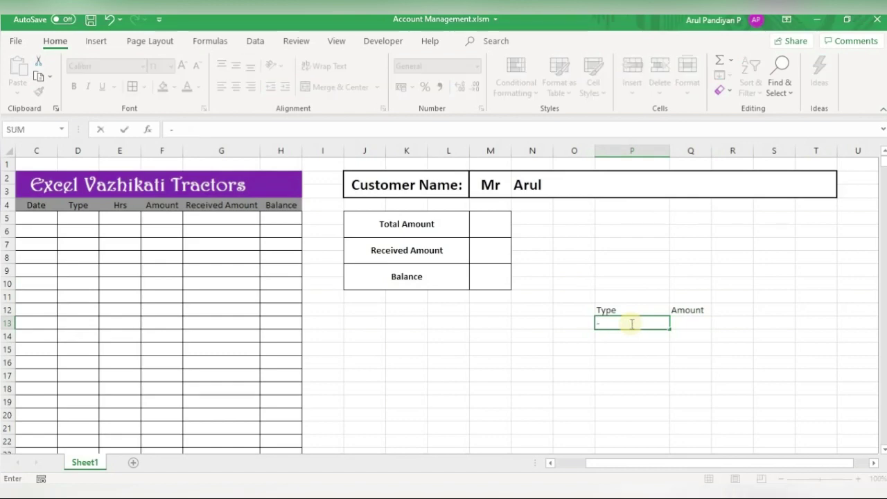
key(BackSpace)
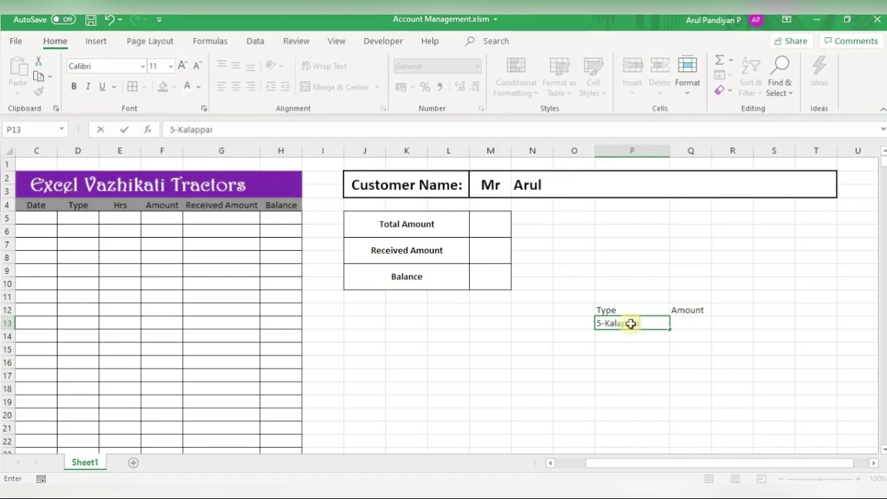
key(Return)
text(9-Kalappai)
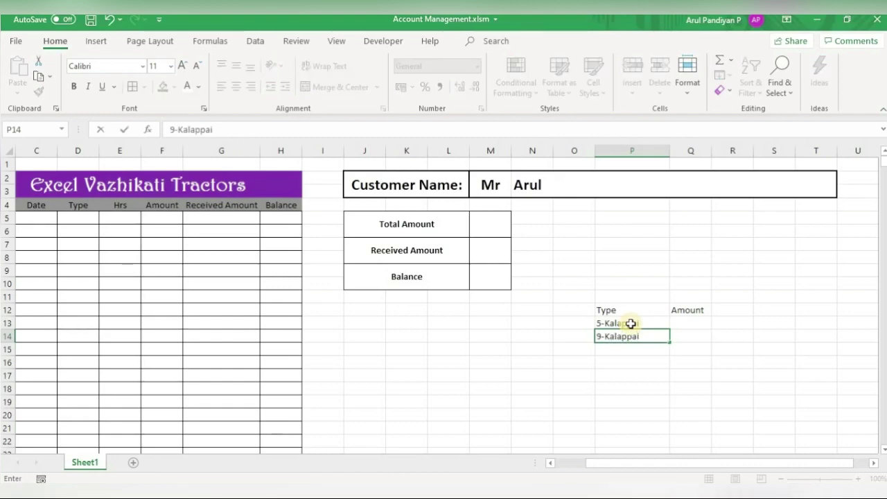
key(Return)
text(R)
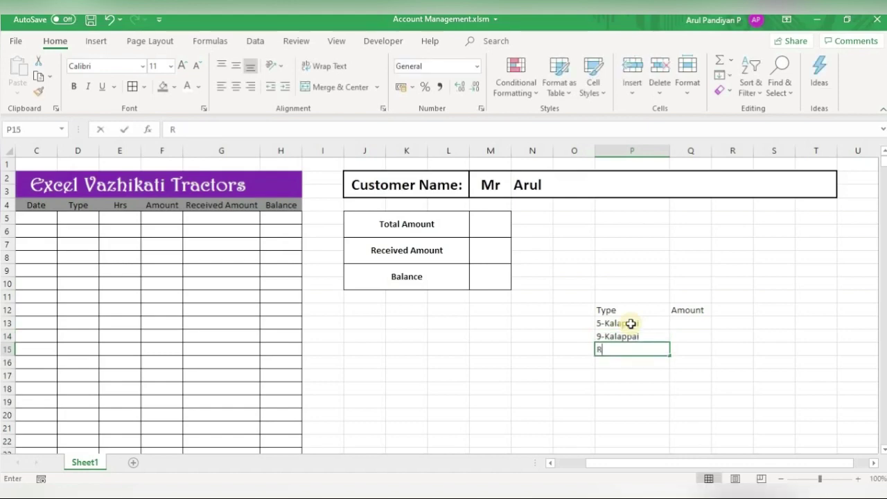
text(otattor)
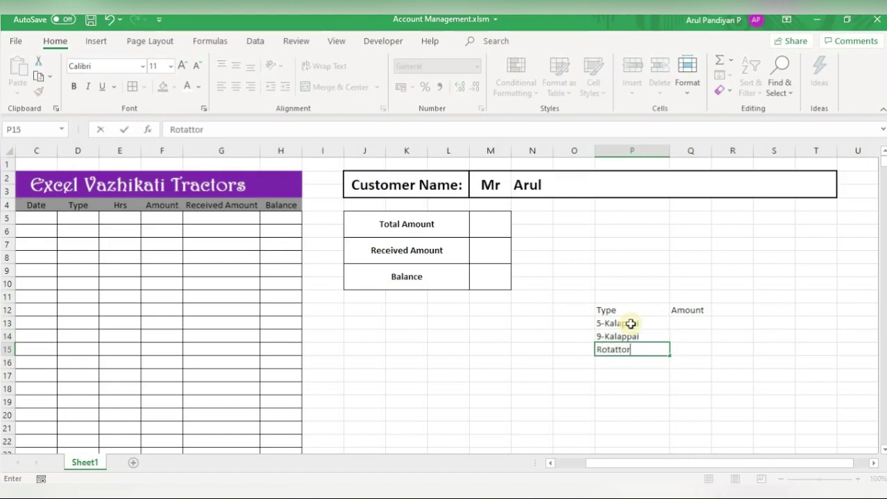
key(Return)
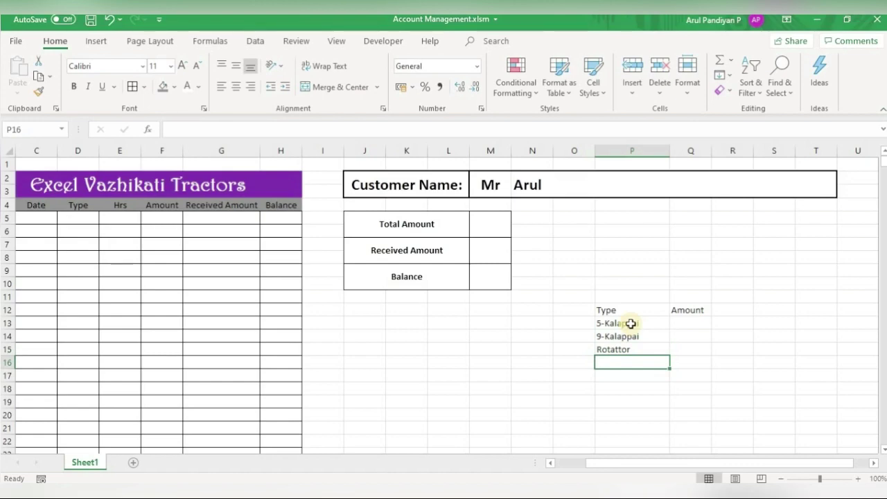
text(Parkalap)
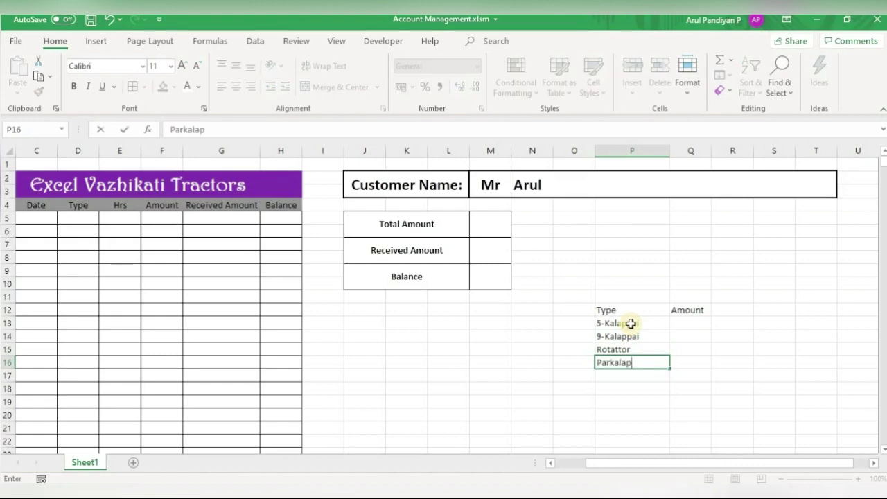
text(ai)
key(Return)
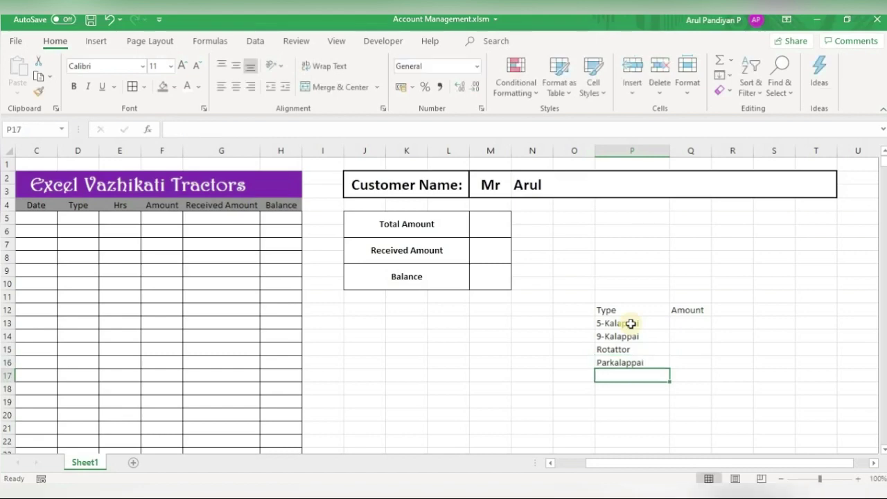
text(Tipper)
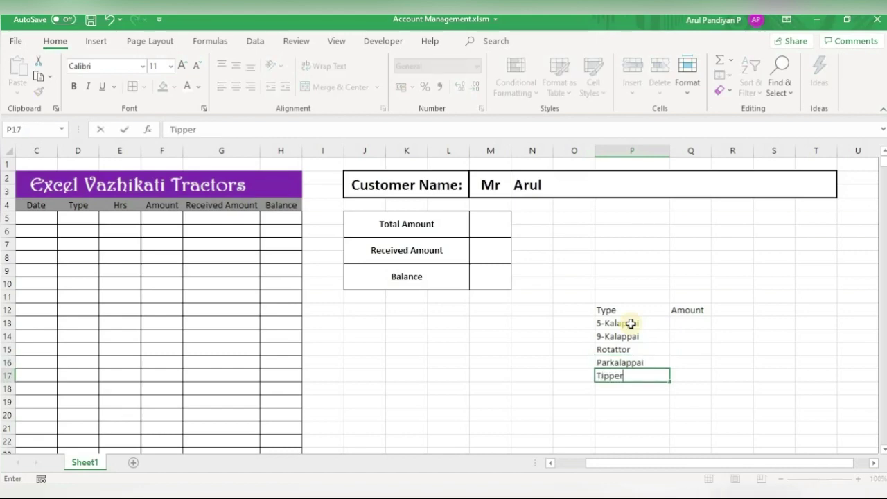
key(Return)
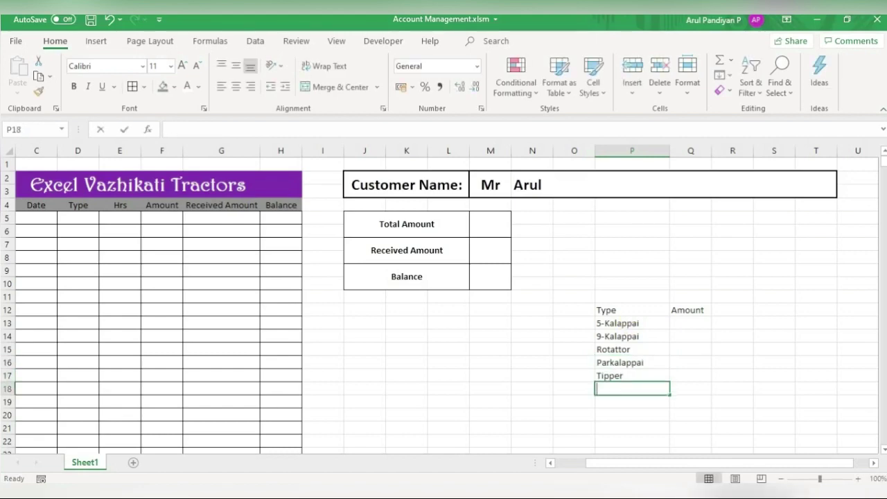
text(Others)
key(Return)
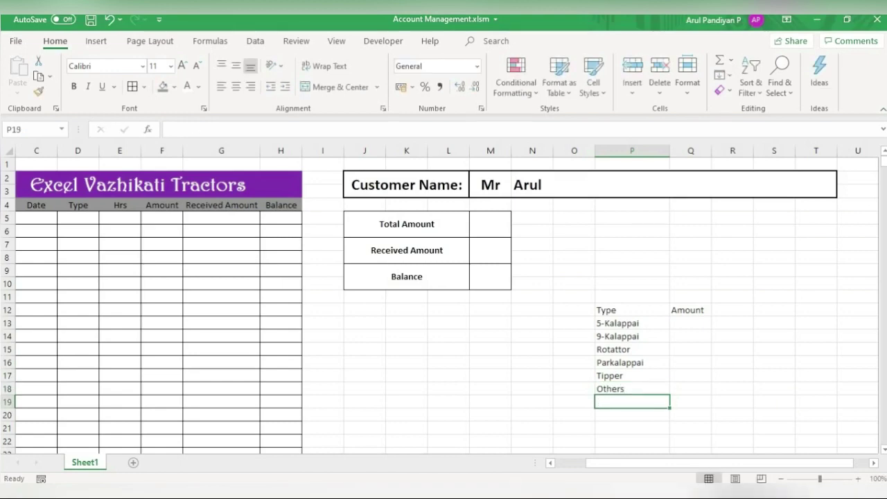
Apply the ₹ accounting format to the amount cells Q13:Q18
drag(683, 323, 687, 389)
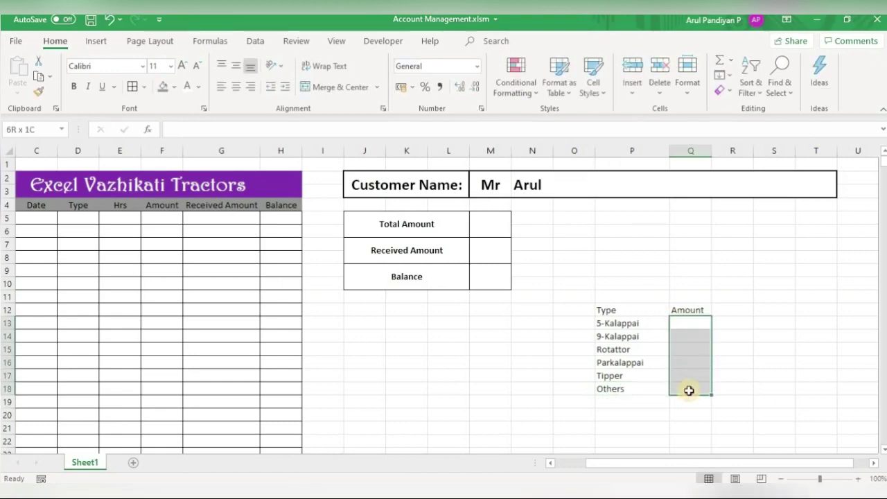
click(411, 88)
click(423, 105)
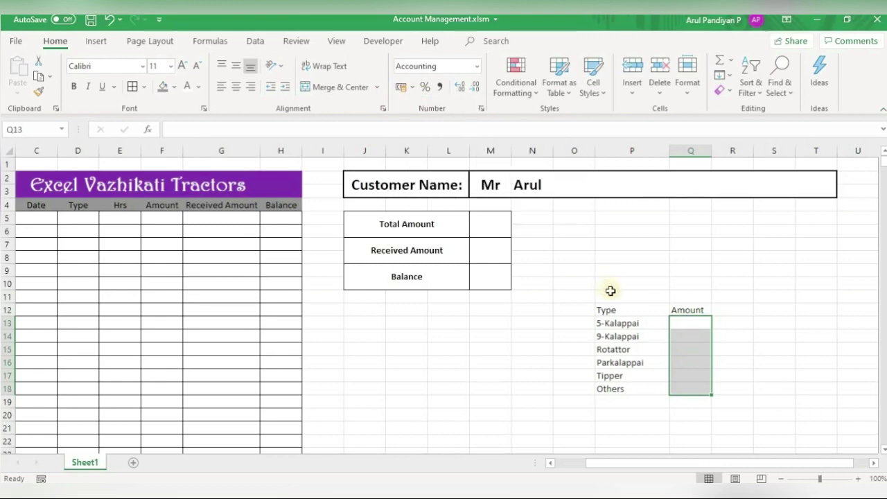
Enter amounts 1200, 1300, 1800, 900, 500 and 100 down Q13:Q18
click(684, 324)
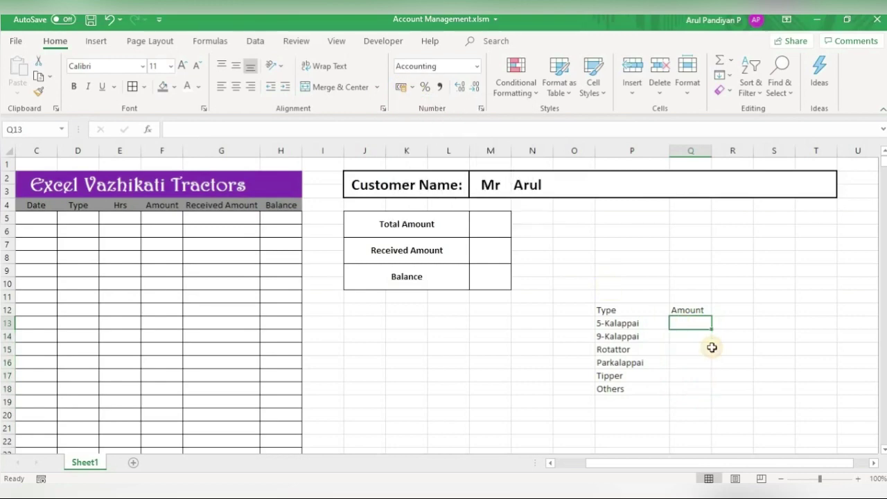
text(1200)
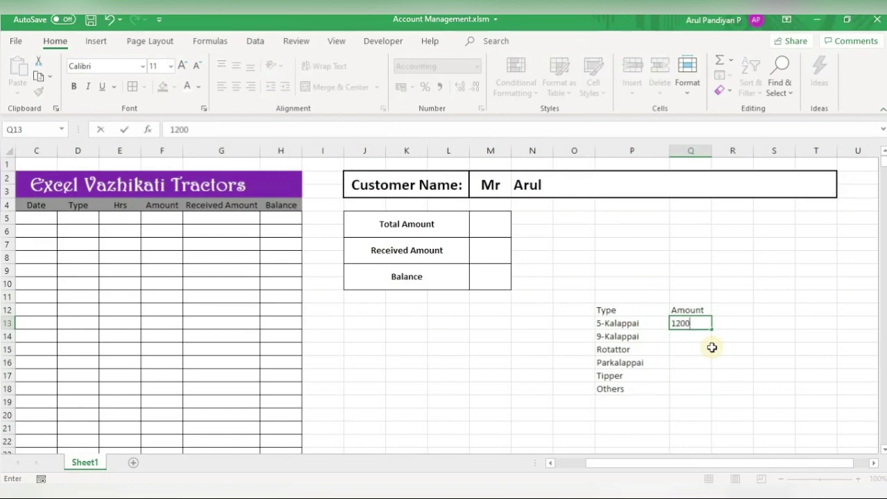
key(Return)
text(1)
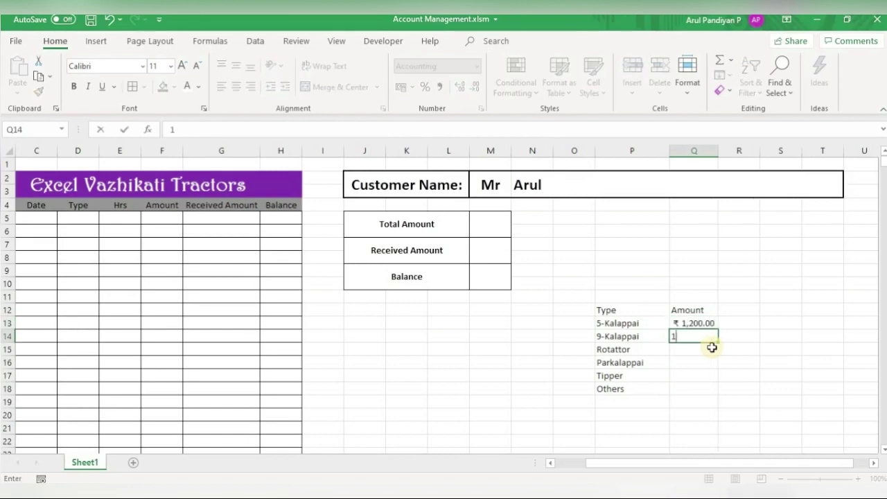
text(₹ 1,30)
key(Return)
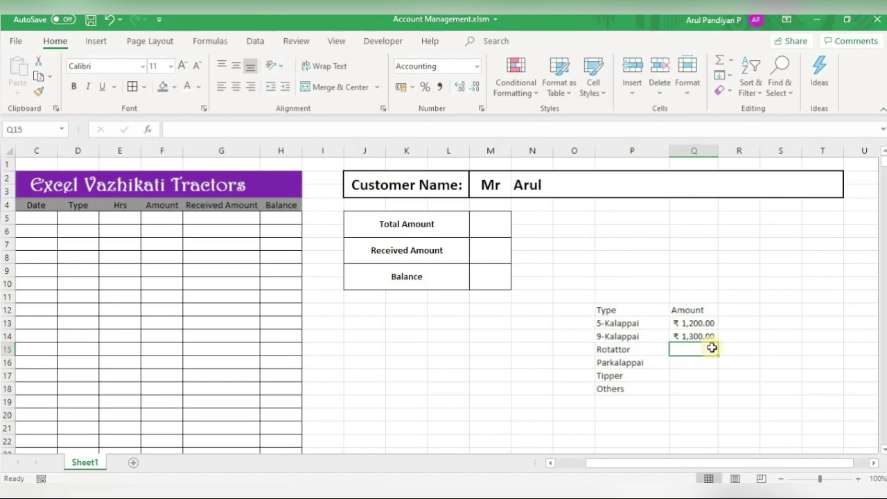
text(₹ 1,8)
text(00.00)
key(Return)
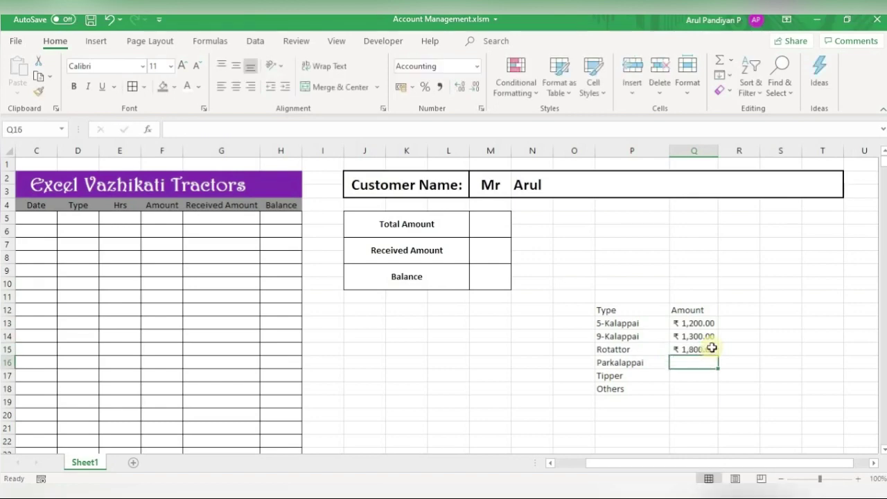
text(900)
key(Return)
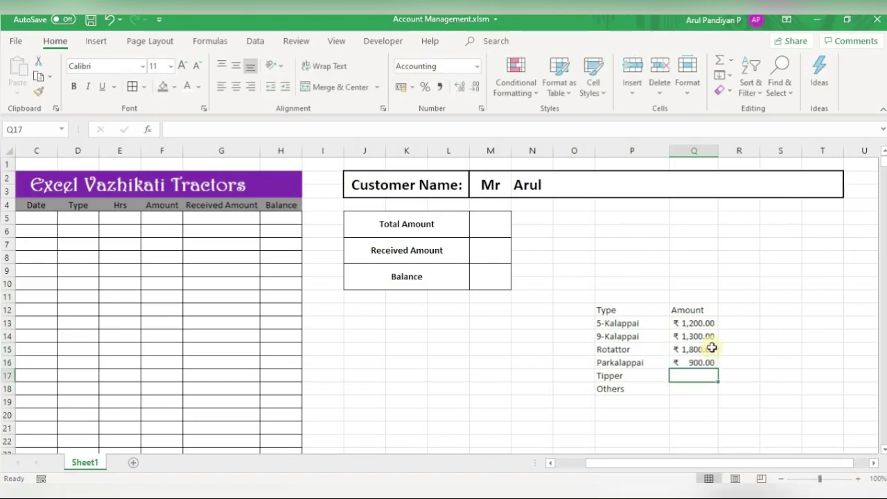
text(500)
key(Return)
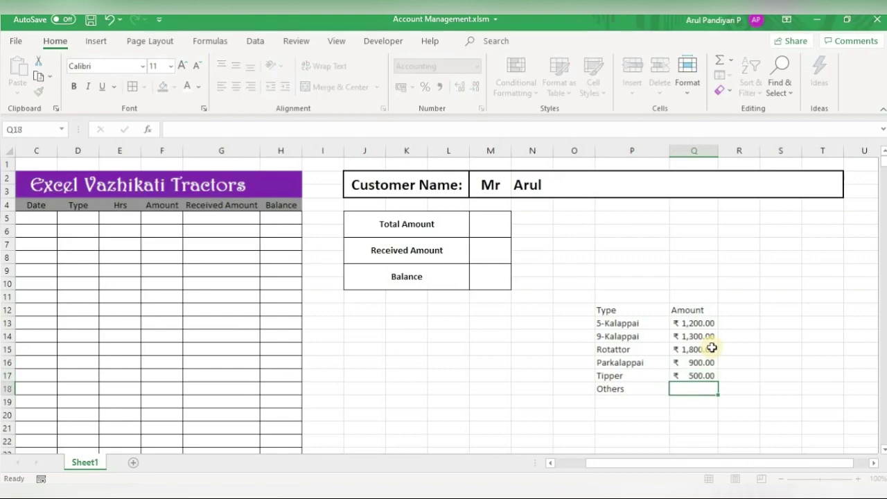
text(₹ 100)
key(Return)
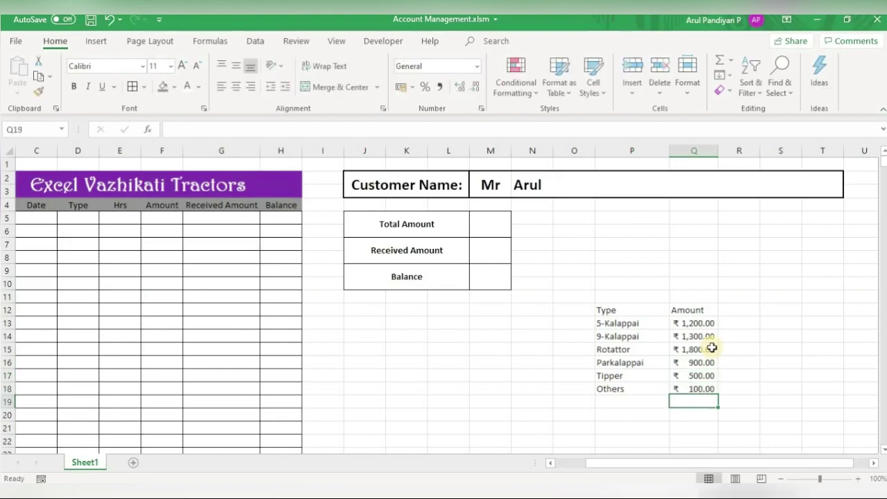
Select the ledger's Type cells D5:D50 and open Data Validation on the Data tab
mouse_move(617, 310)
mouse_down()
mouse_move(628, 336)
mouse_move(621, 385)
mouse_up()
click(623, 412)
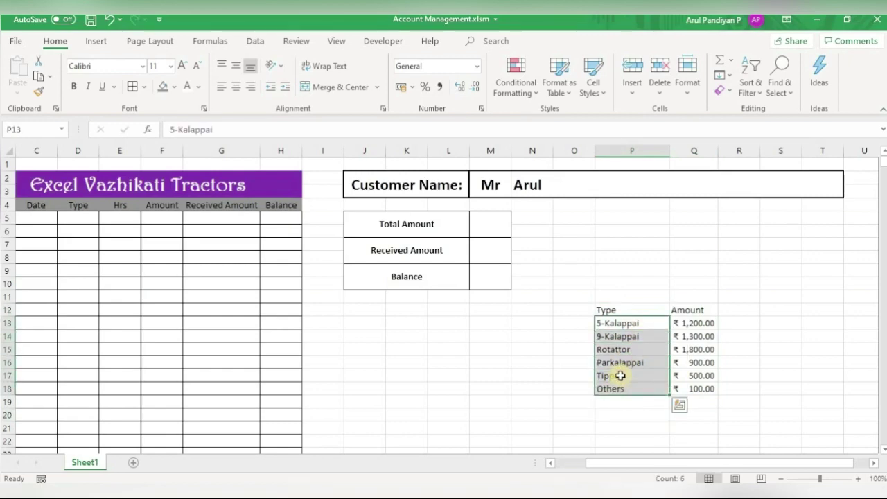
click(547, 388)
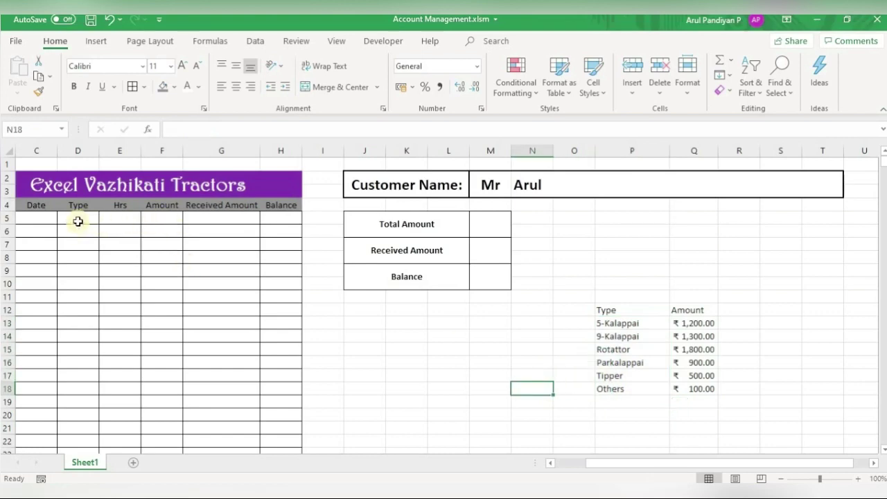
mouse_move(78, 221)
mouse_down()
mouse_move(78, 460)
mouse_move(91, 395)
mouse_up()
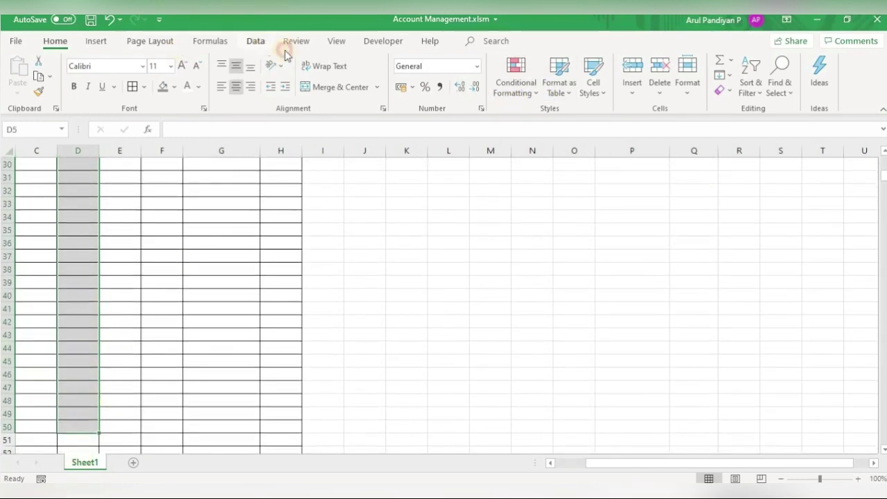
click(256, 41)
click(601, 91)
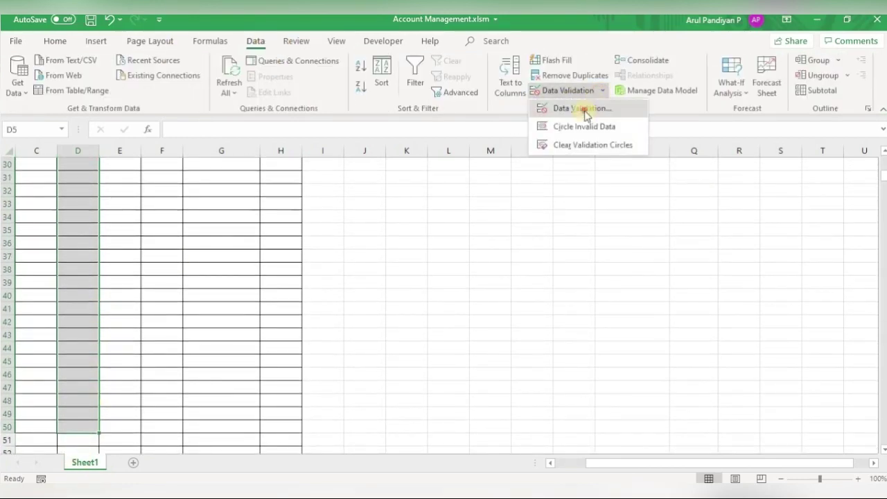
Restrict the Type column to a dropdown list sourced from the six types in $P$13:$P$18
click(584, 110)
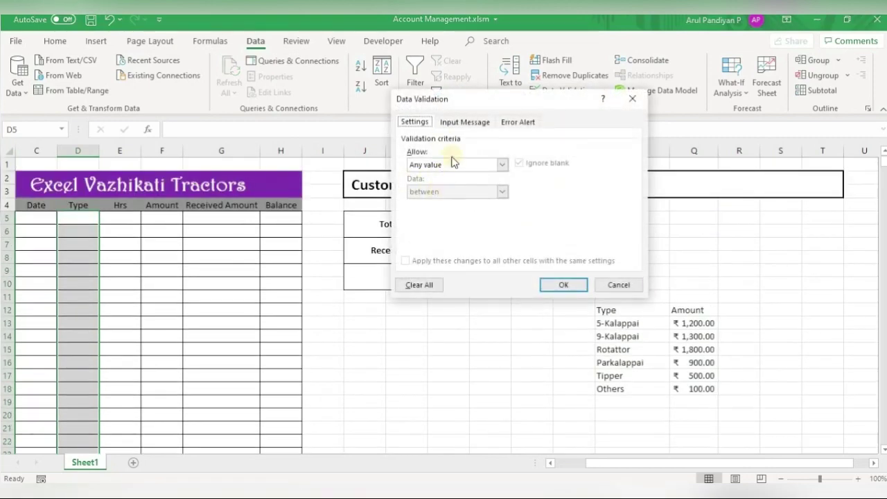
click(452, 163)
click(433, 200)
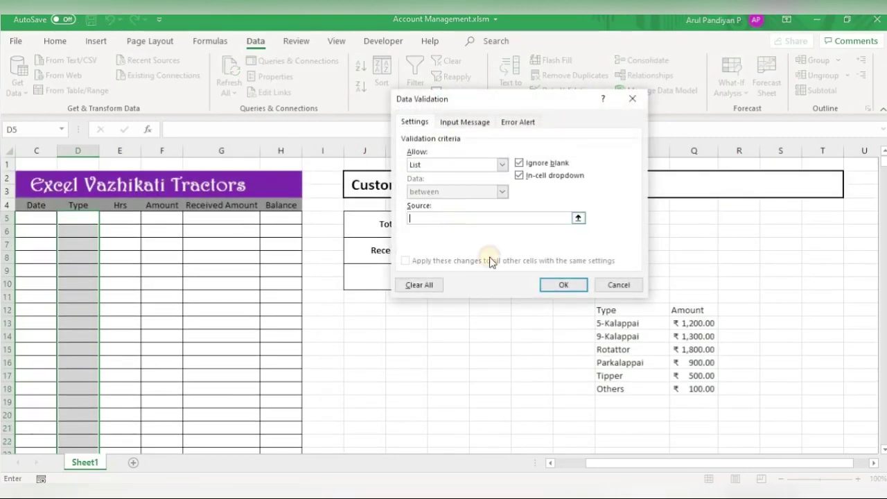
drag(626, 324, 630, 389)
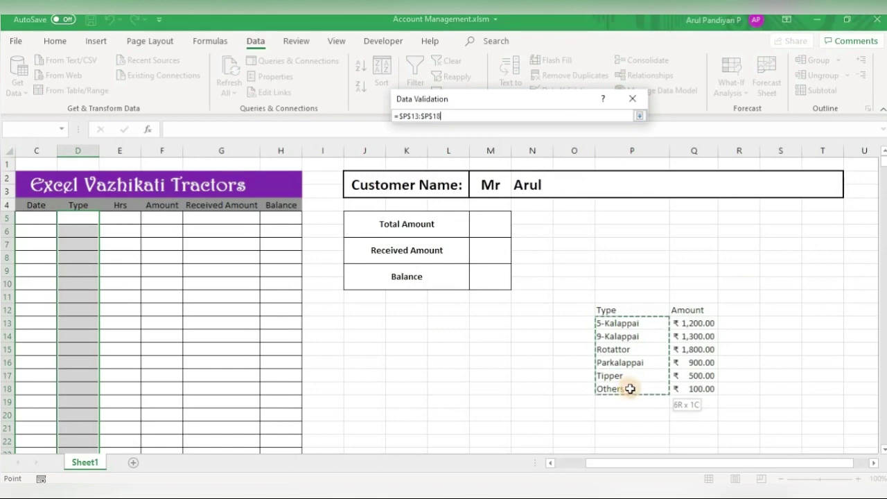
click(562, 284)
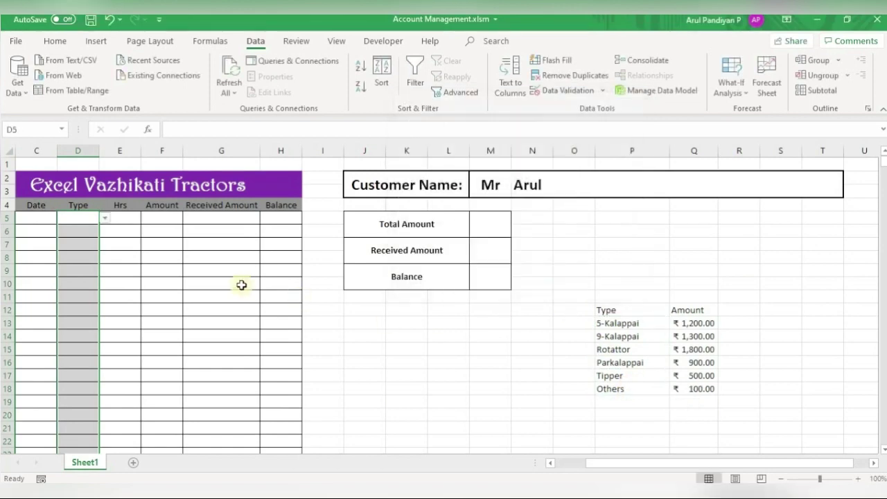
Choose 5-Kalappai in D5 and Parkalappai in D6, and widen column D to fit
click(69, 217)
click(104, 218)
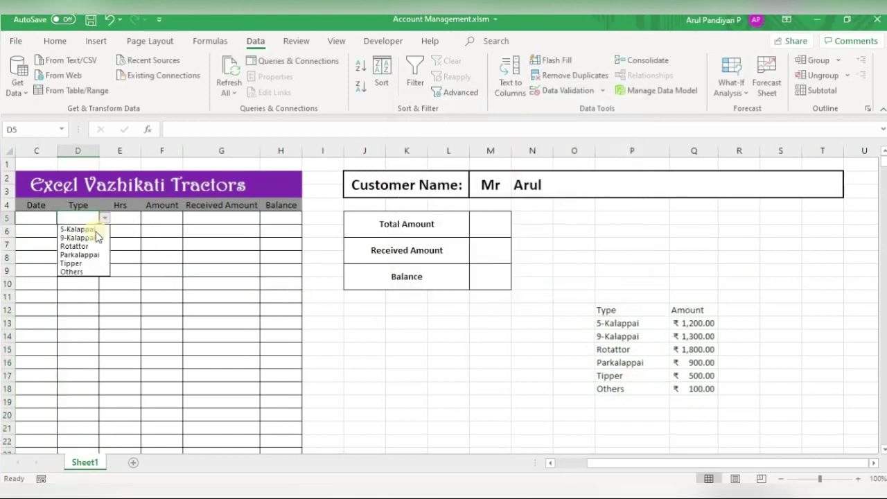
click(93, 229)
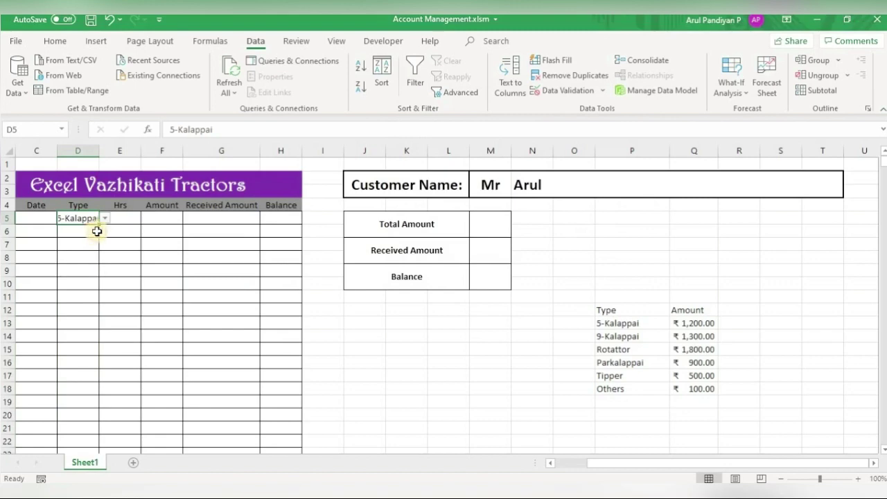
double_click(99, 153)
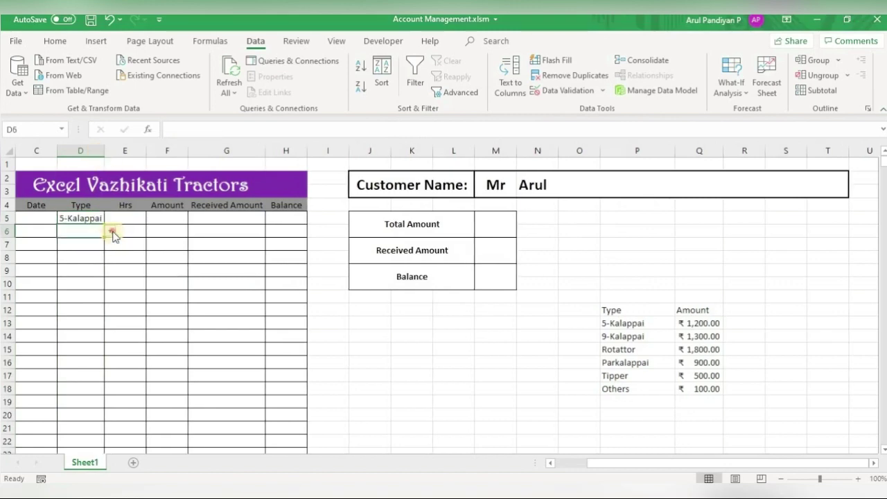
click(109, 232)
click(88, 266)
click(89, 252)
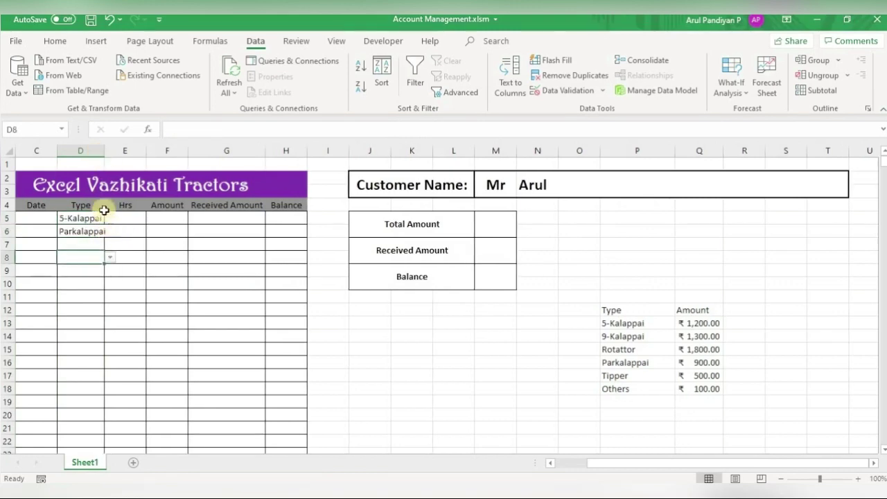
drag(103, 151, 126, 150)
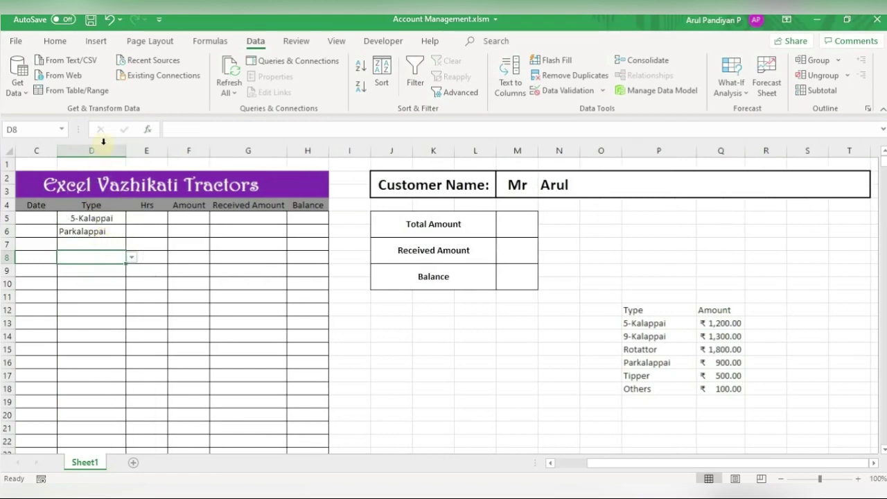
click(102, 150)
Centre-align the contents of the Type column D
click(58, 42)
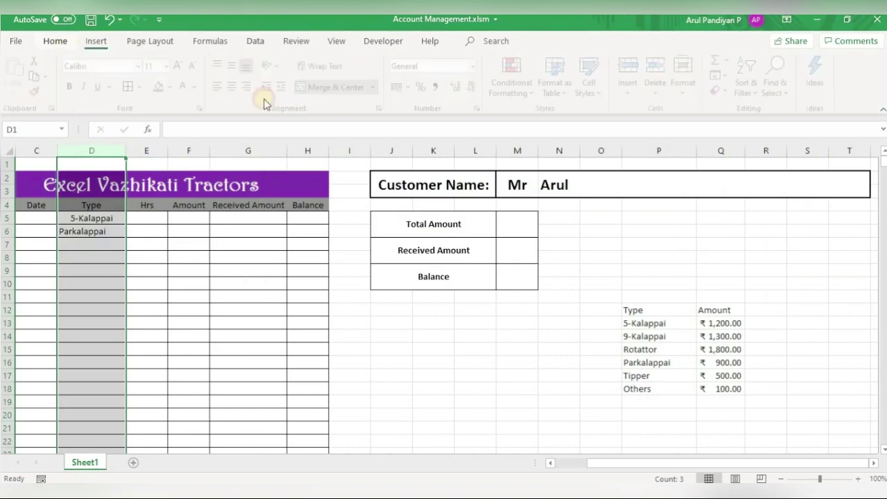
click(236, 86)
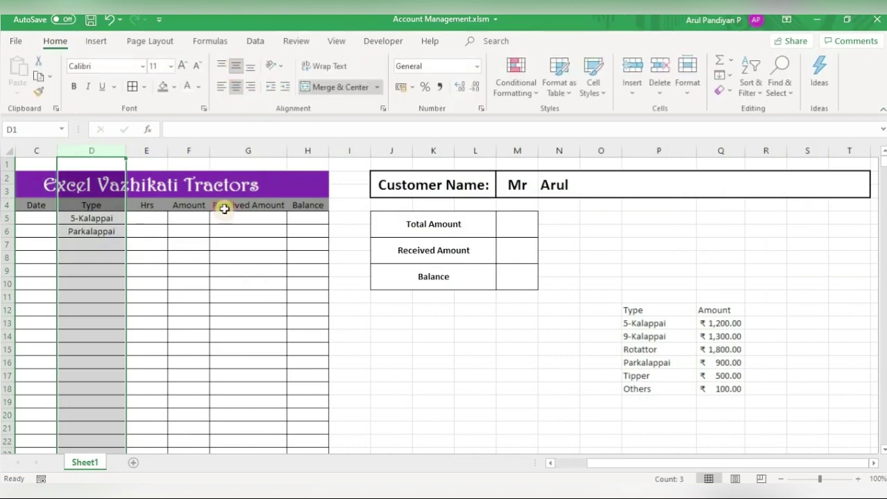
click(149, 233)
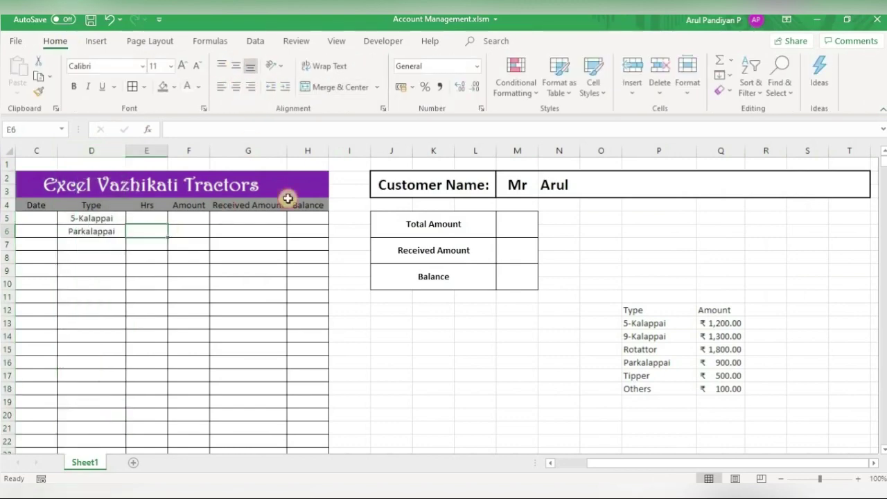
click(159, 217)
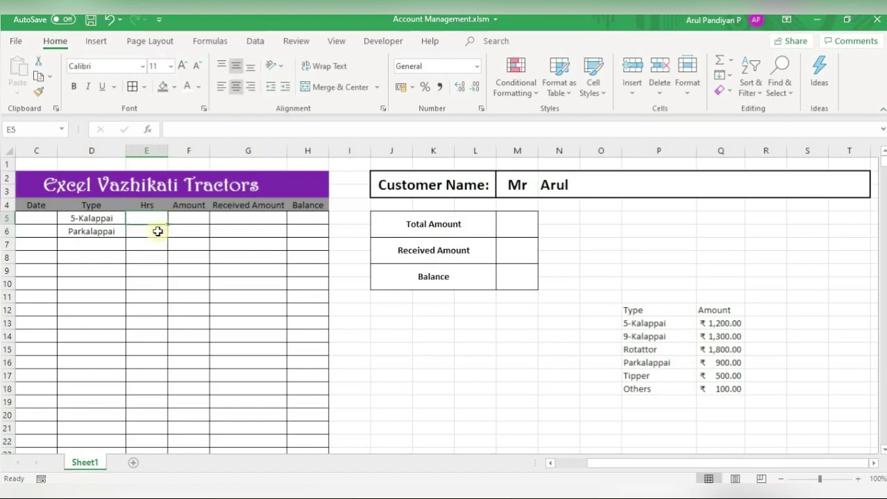
Enter =VLOOKUP(D5,P12:Q18,2,FALSE) in F5, then clear D5 so F5 shows #N/A
click(198, 217)
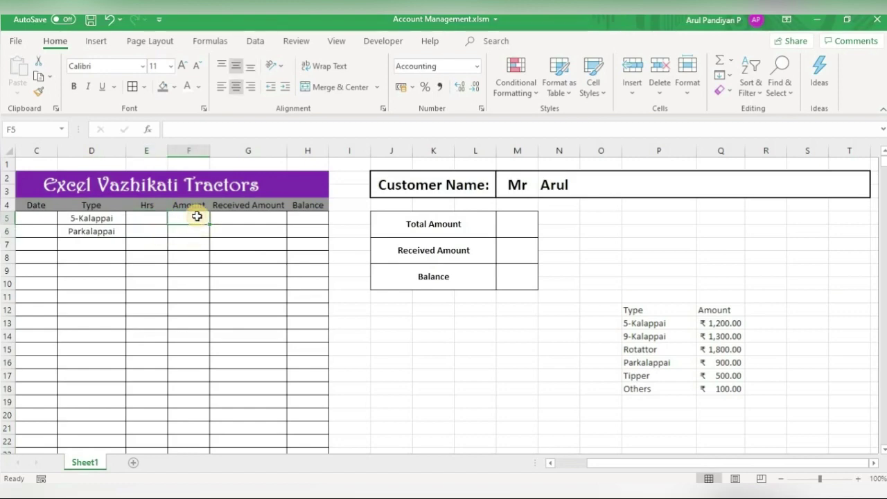
text(=)
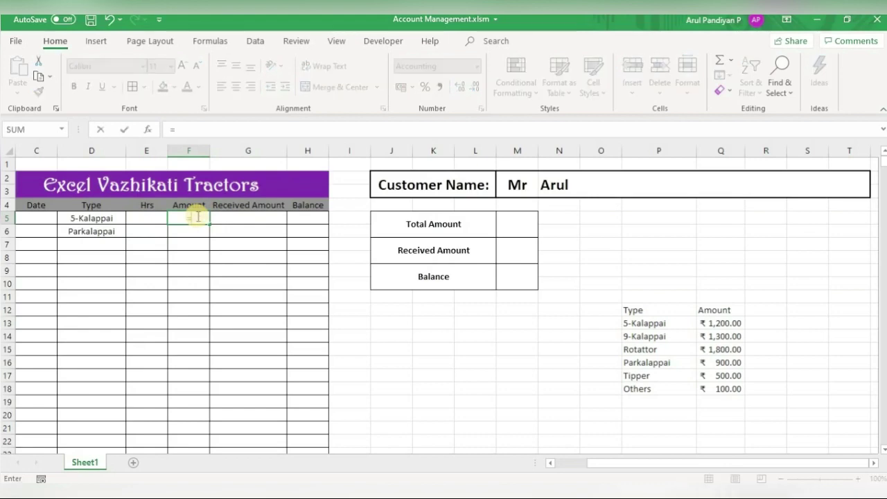
text(vl)
double_click(222, 232)
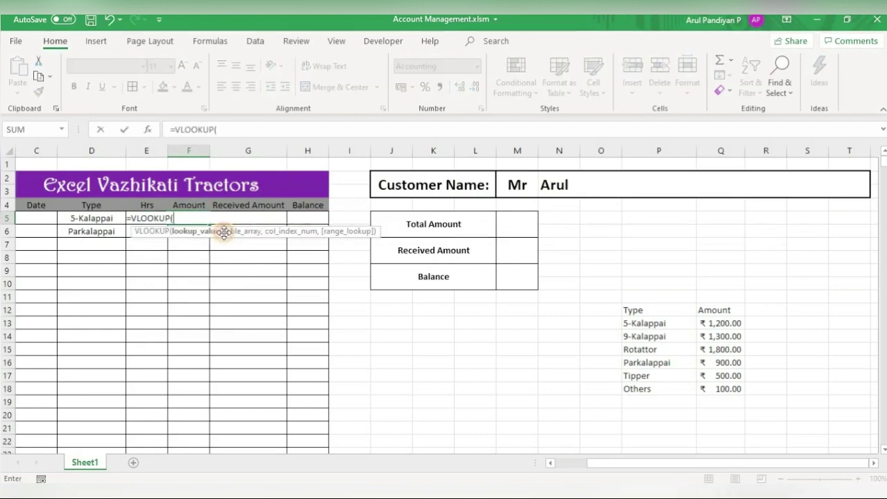
click(92, 220)
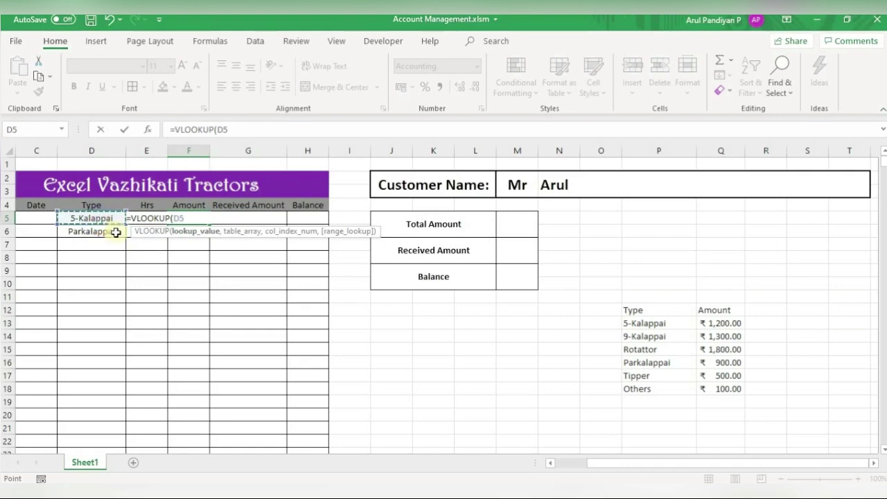
text(,)
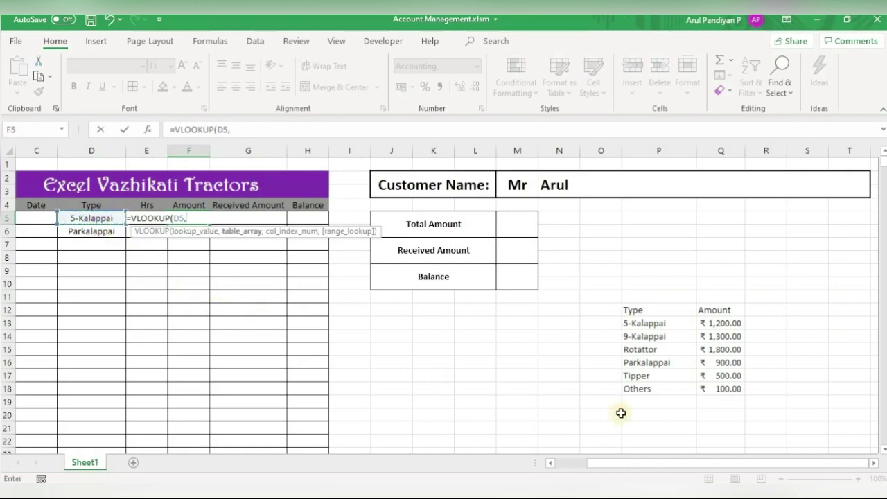
drag(648, 318, 724, 388)
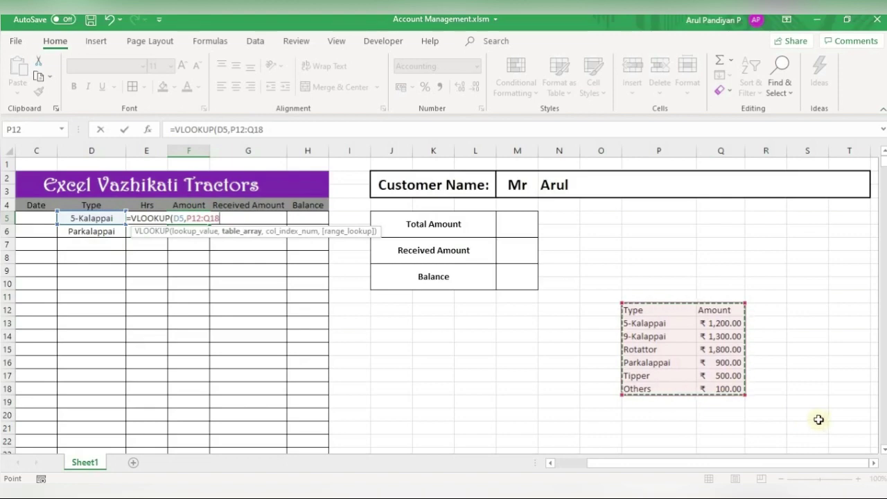
text(,)
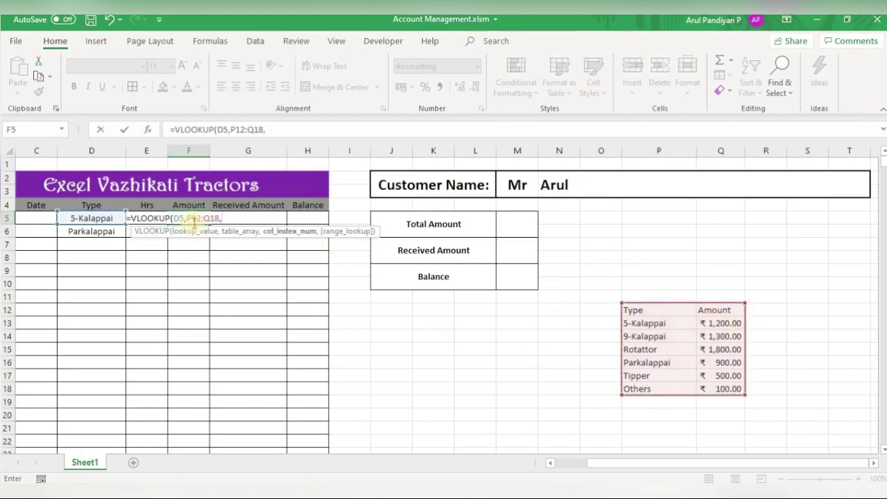
text(2,)
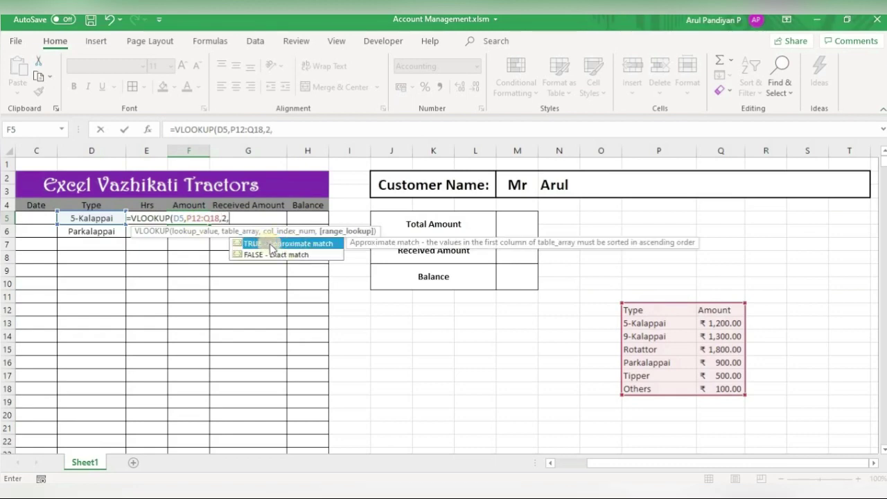
double_click(271, 248)
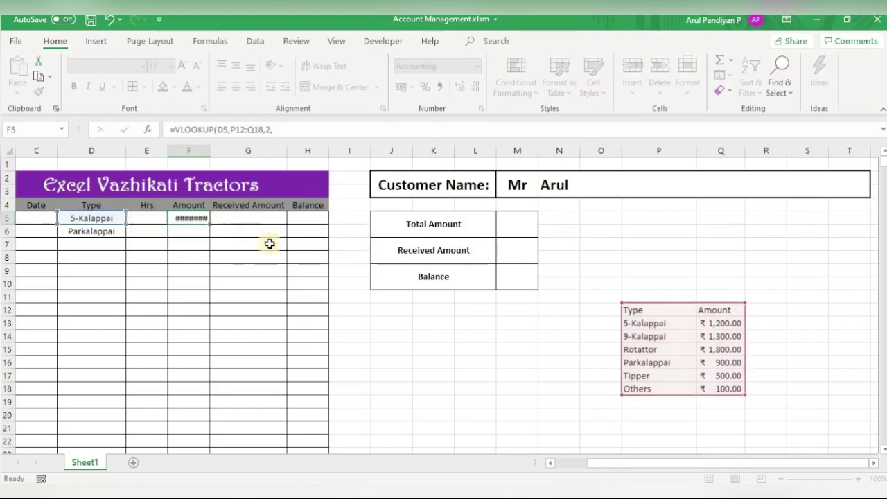
key(Return)
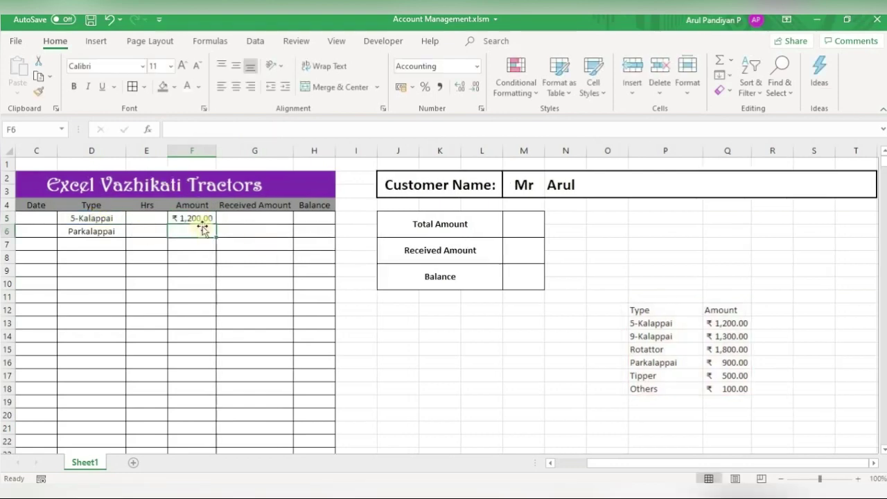
click(106, 219)
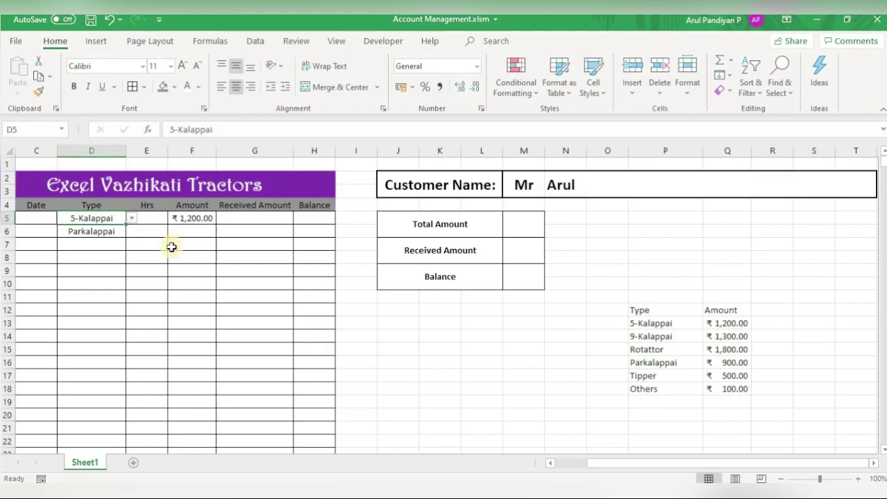
key(Delete)
Wrap F5's lookup as =IFERROR(VLOOKUP(D5,P12:Q18,2,),"") so it shows blank instead of #N/A
click(199, 218)
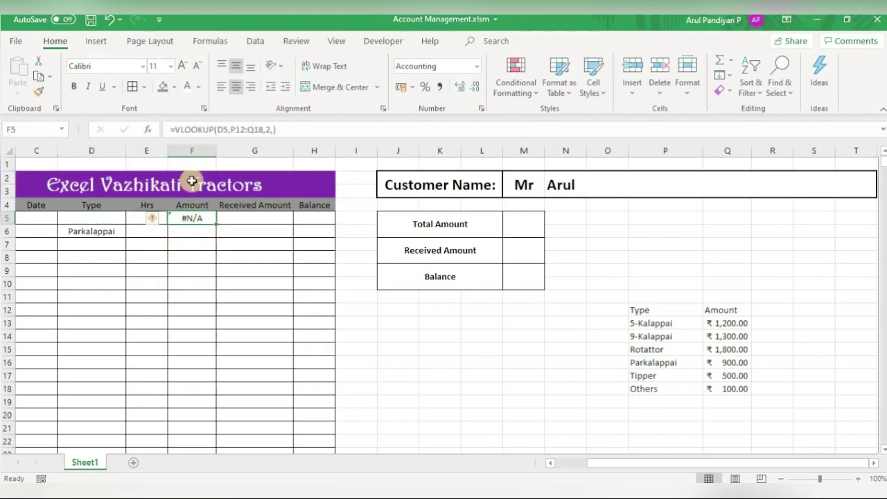
click(175, 129)
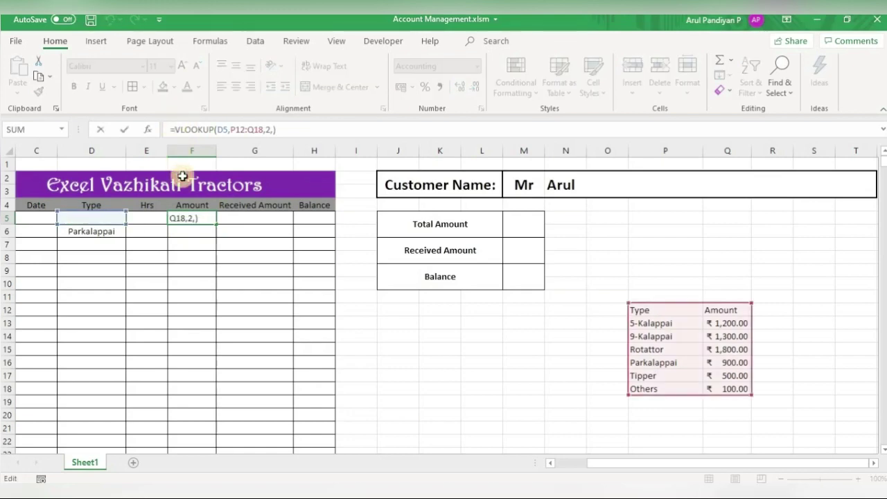
text(if)
click(217, 164)
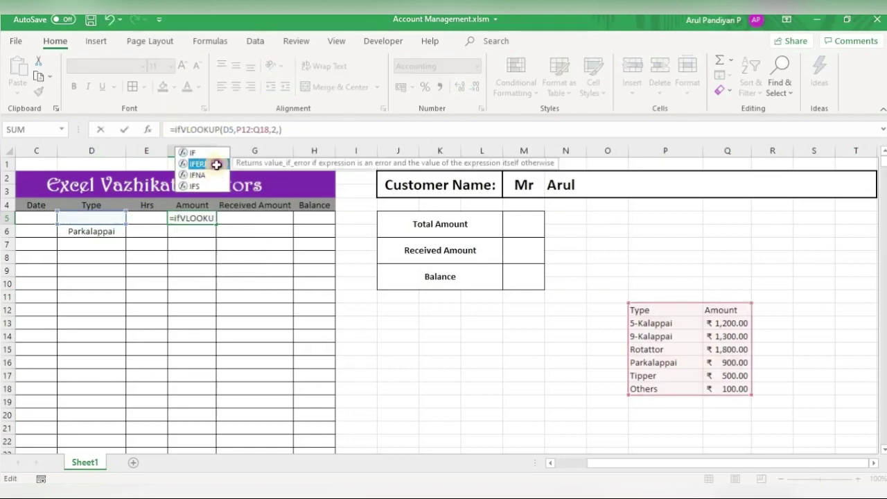
double_click(216, 164)
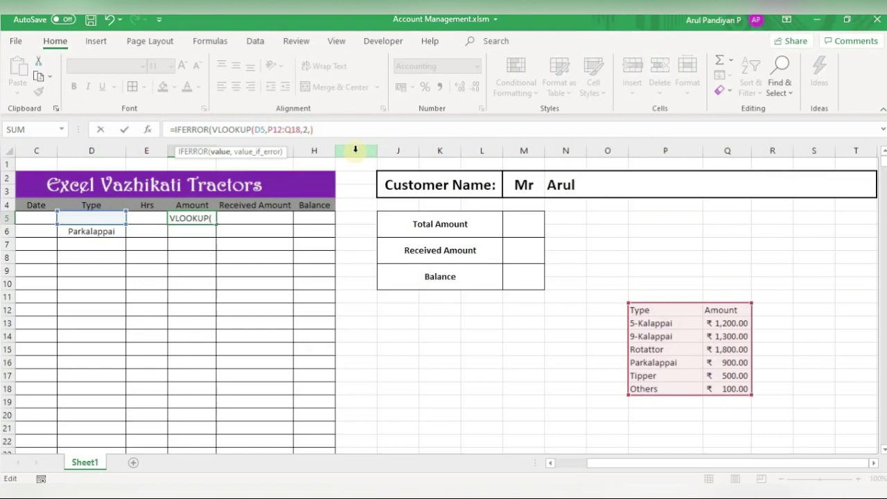
text(,)
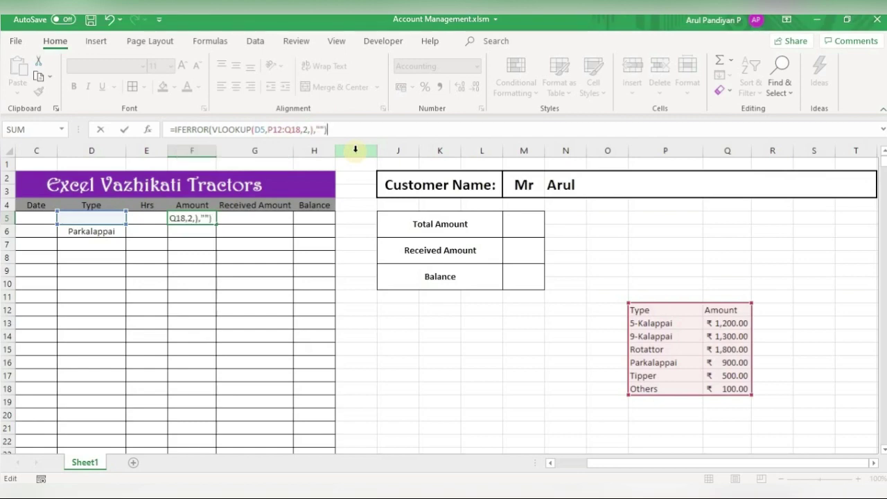
key(Return)
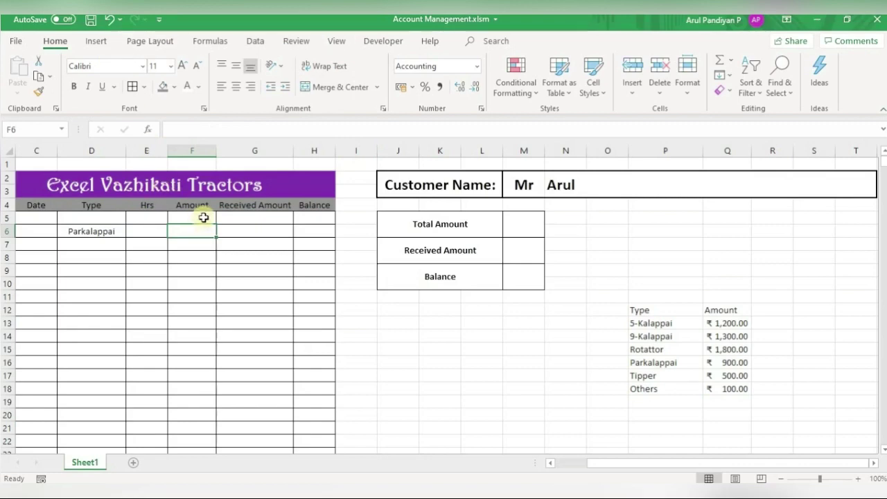
click(201, 217)
Copy the F5 IFERROR lookup formula down the Amount column
mouse_move(215, 224)
mouse_down()
mouse_move(215, 433)
mouse_move(208, 423)
mouse_up()
scroll(219, 368, up, 20)
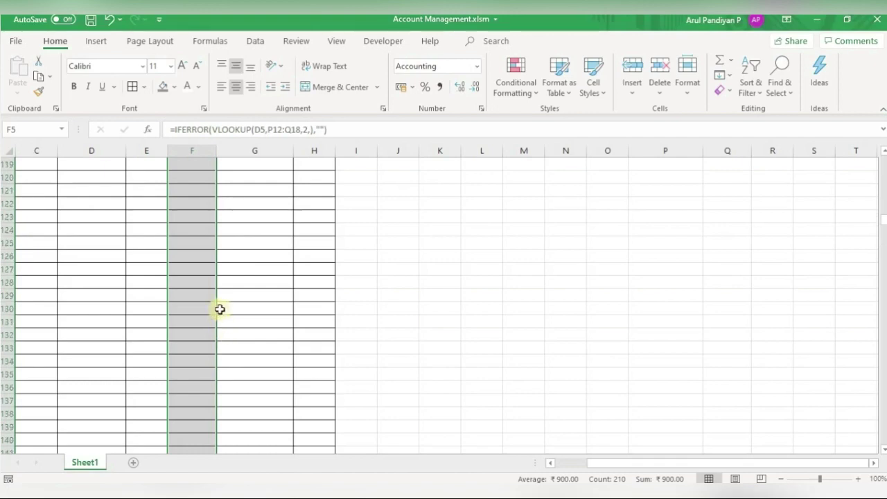
key(ctrl+Home)
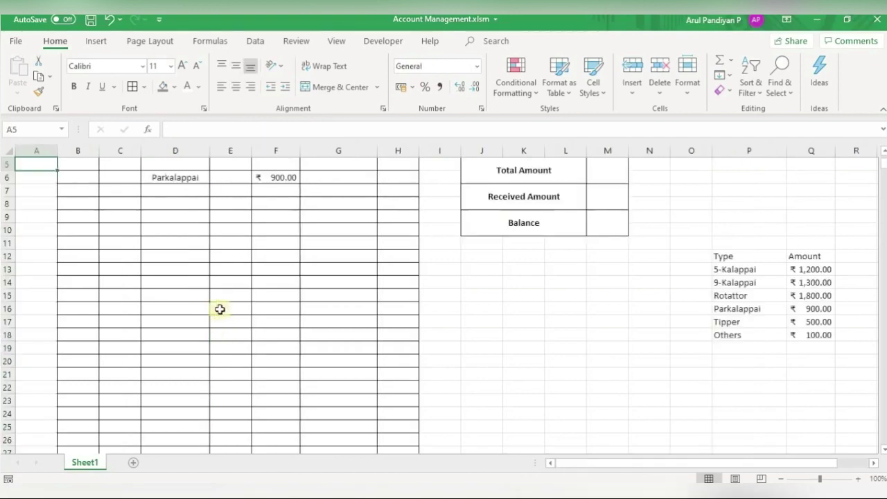
scroll(236, 287, up, 2)
Choose Rotattor in D5 and enter 3 hours in E5, giving ₹1,800.00 in F5
click(341, 222)
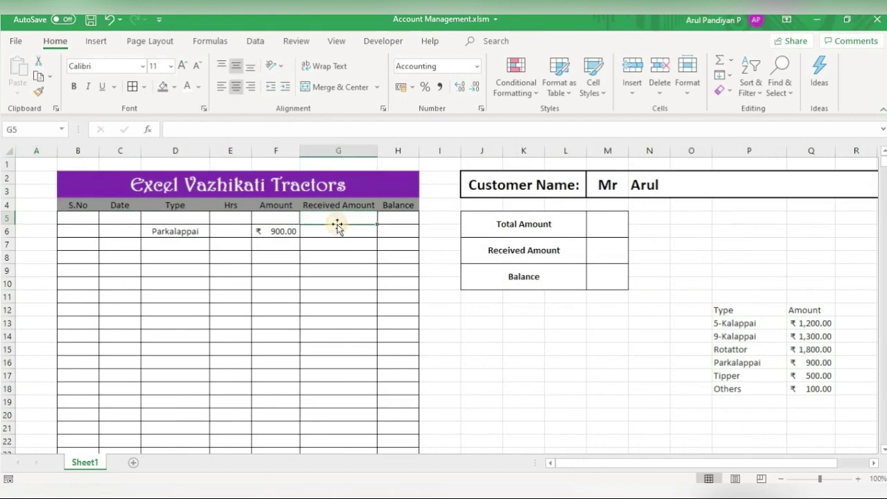
click(277, 220)
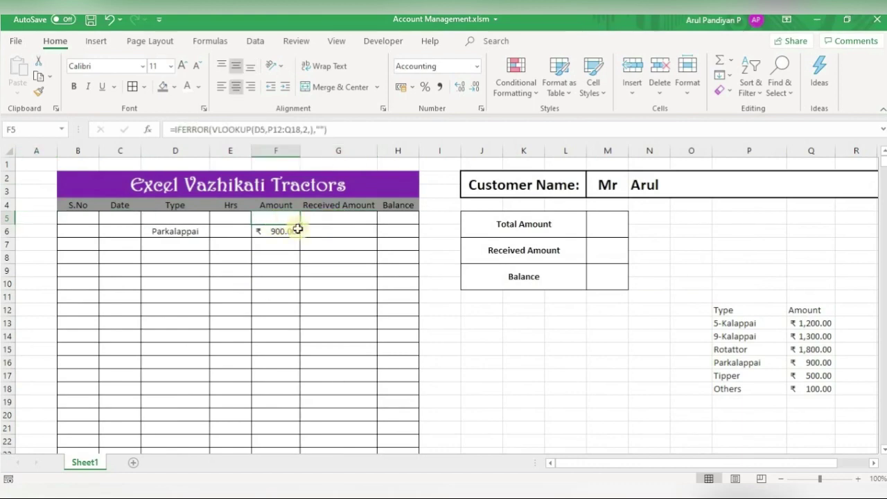
click(197, 221)
click(217, 217)
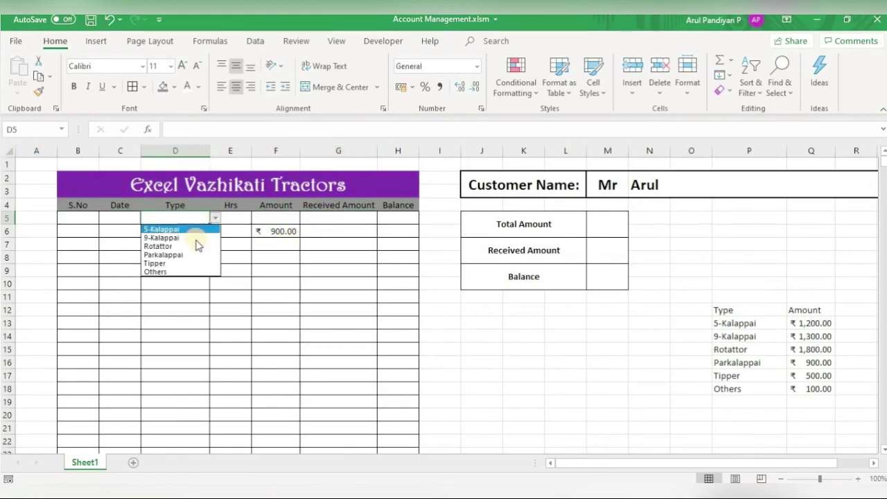
key(Down)
key(Down)
key(Return)
click(333, 229)
click(232, 221)
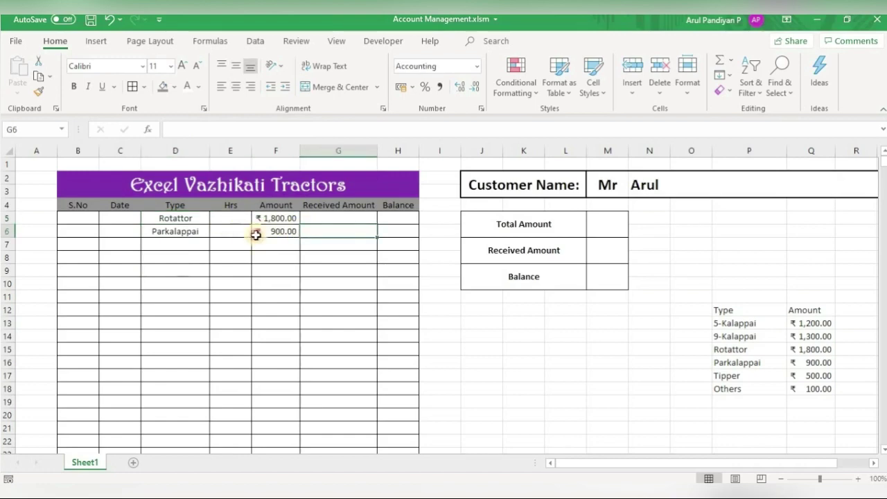
text(3)
key(Return)
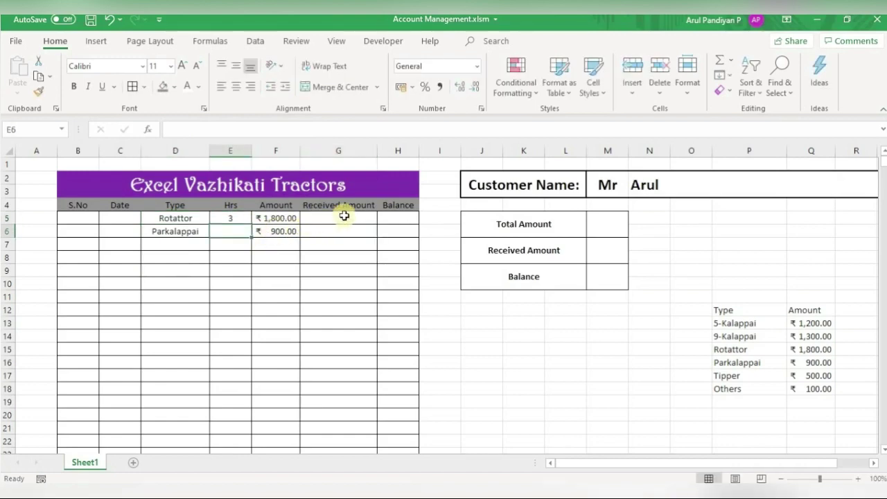
click(266, 219)
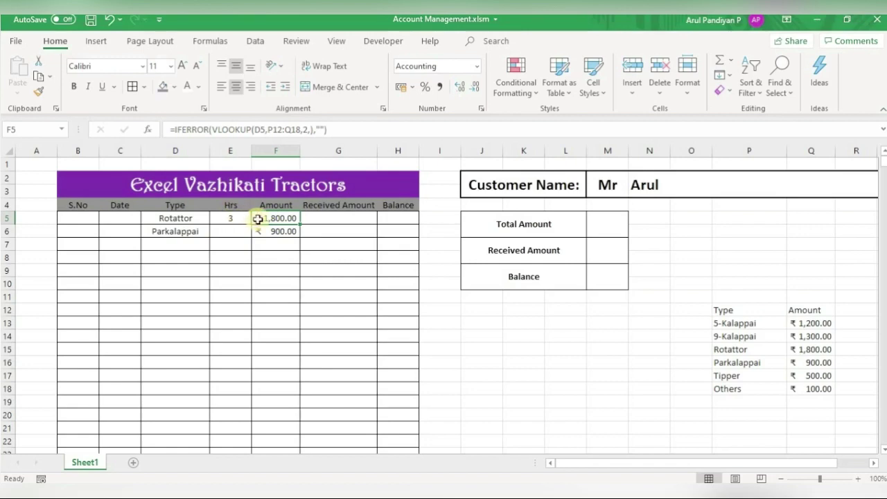
Multiply F5's looked-up rate by E5 and fill the Amount formula down column F
click(314, 129)
text(*)
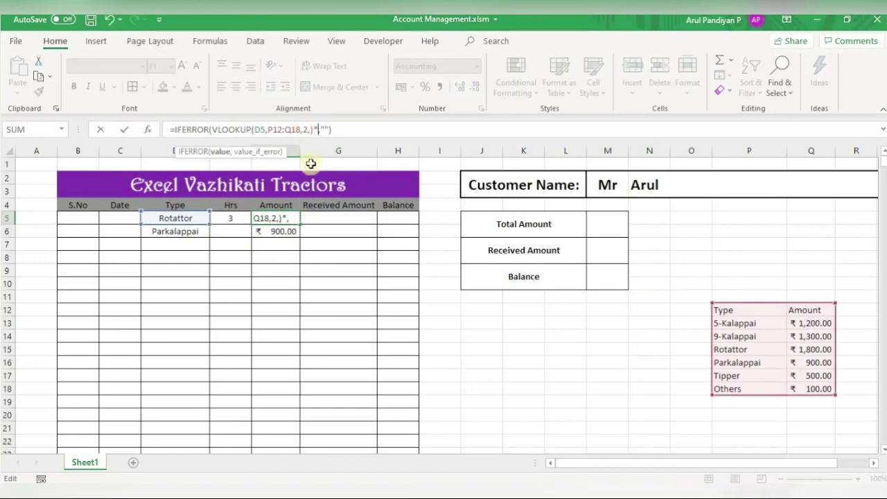
click(232, 219)
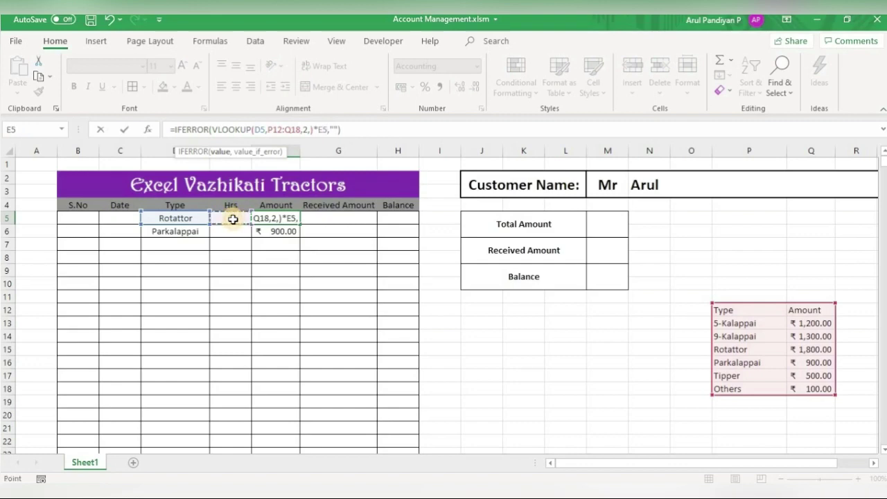
key(Return)
click(291, 224)
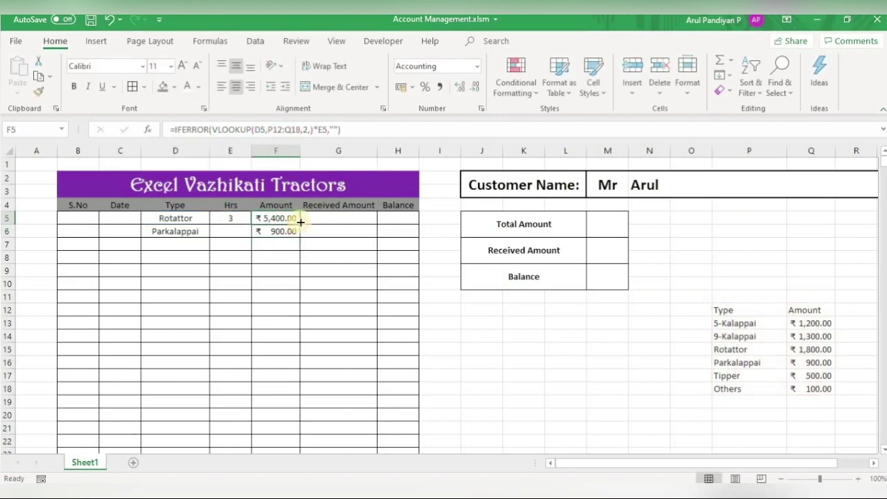
double_click(301, 219)
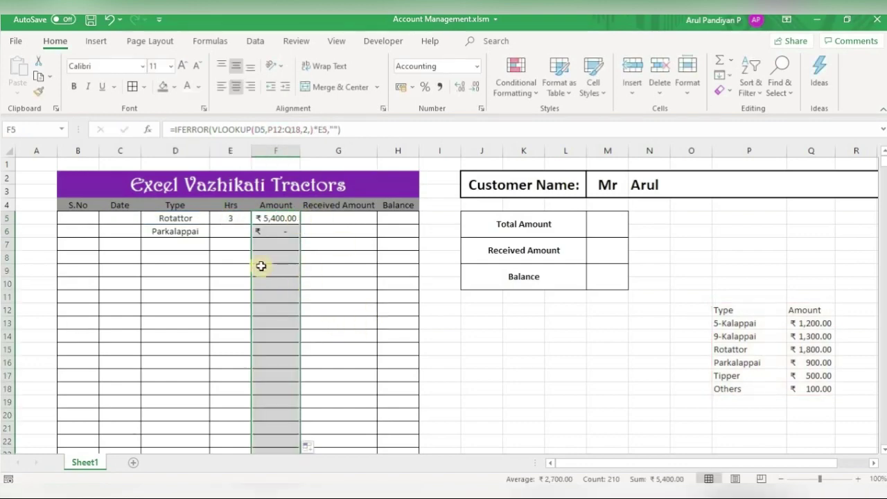
Test the Amount with 2, 1, then 3 hours in E5, ending at ₹5,400.00
click(235, 219)
text(2)
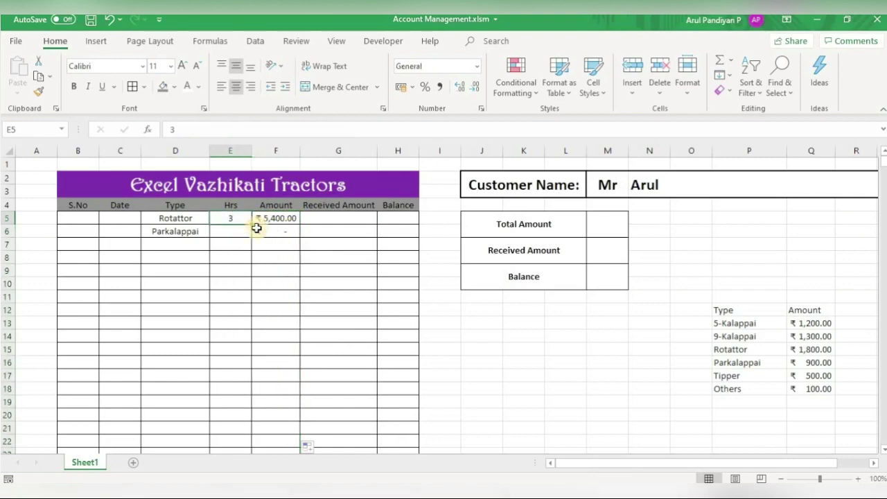
key(Return)
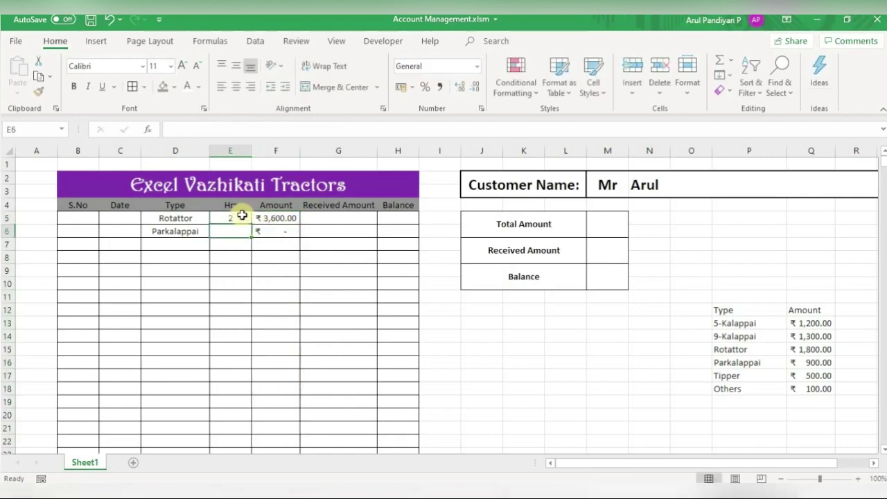
click(240, 216)
text(1)
key(Return)
click(239, 221)
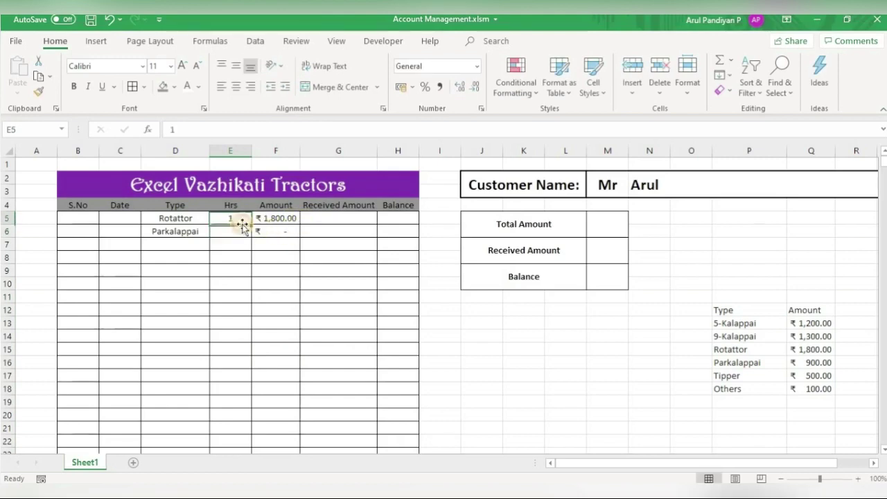
text(3)
key(Return)
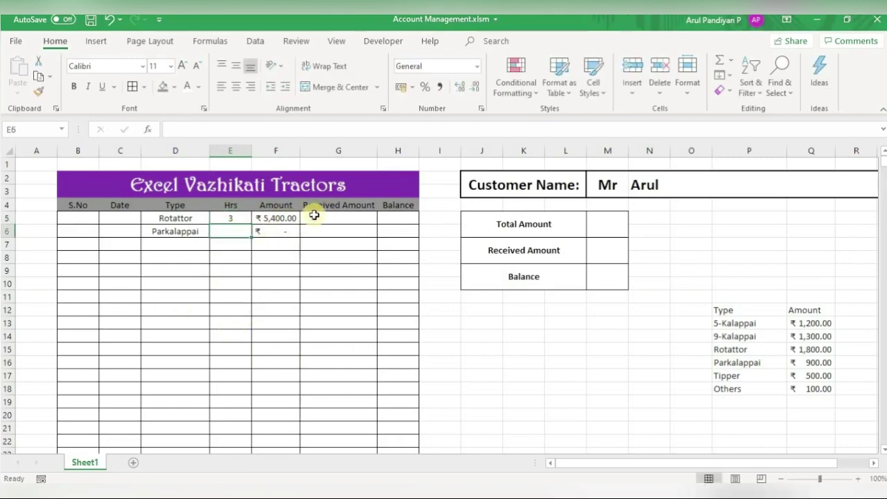
Record the received amount in G5 and enter =F5-G5 as the Balance in H5
click(345, 221)
text(3000)
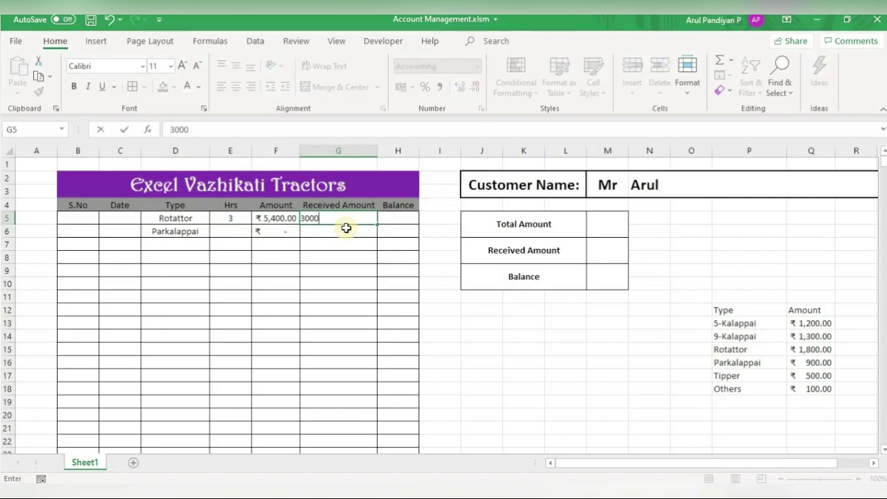
key(Return)
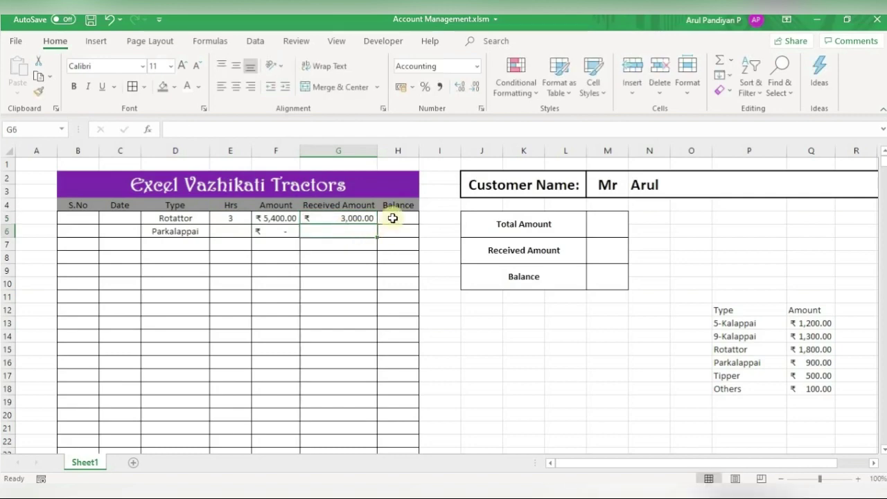
click(392, 218)
text(=)
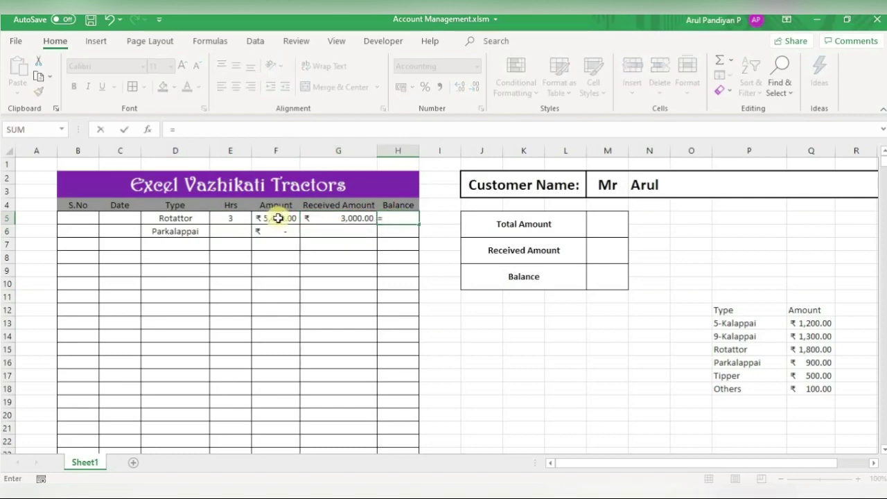
click(278, 218)
text(-)
click(335, 219)
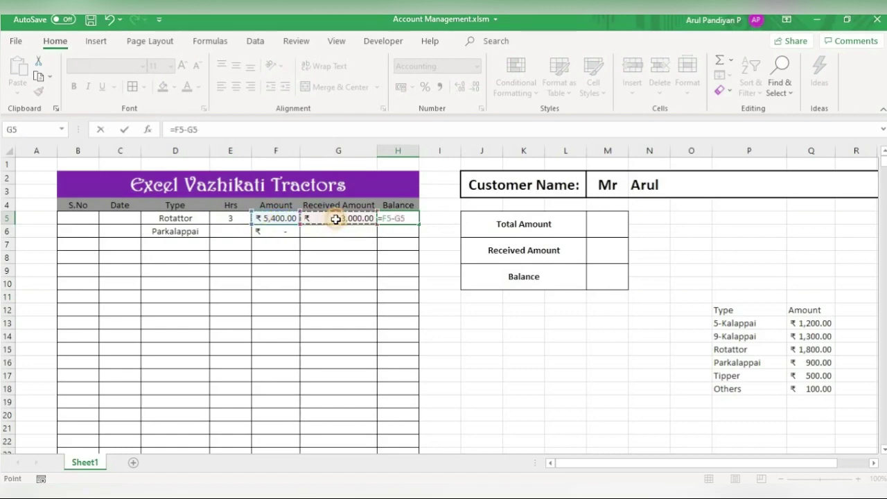
key(Return)
Undo unwanted Received Amount fills, then copy the H5 Balance formula down column H
click(345, 244)
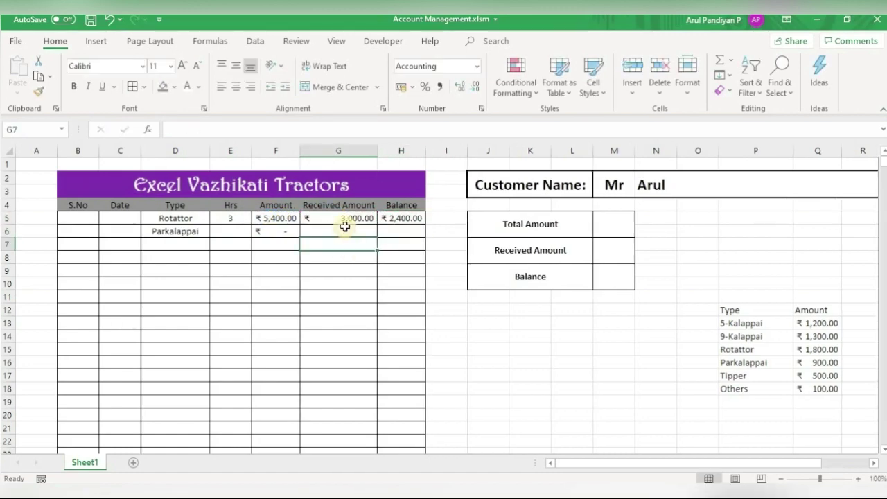
drag(349, 220, 402, 219)
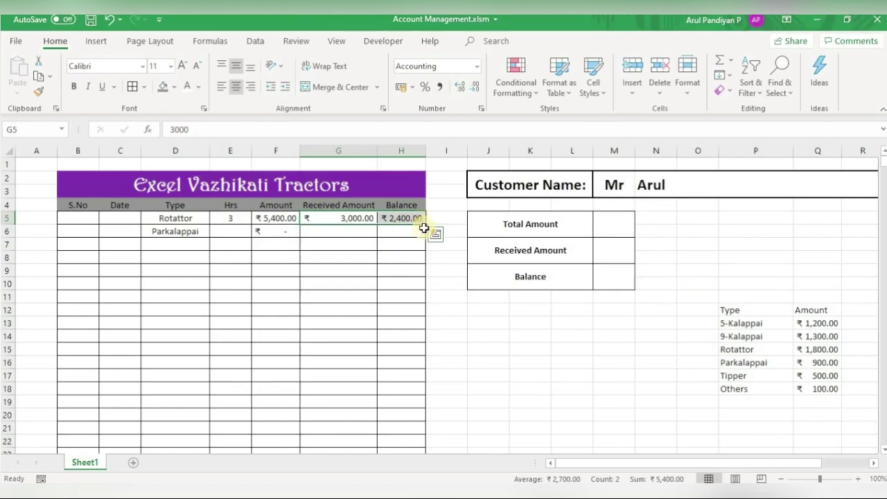
double_click(426, 223)
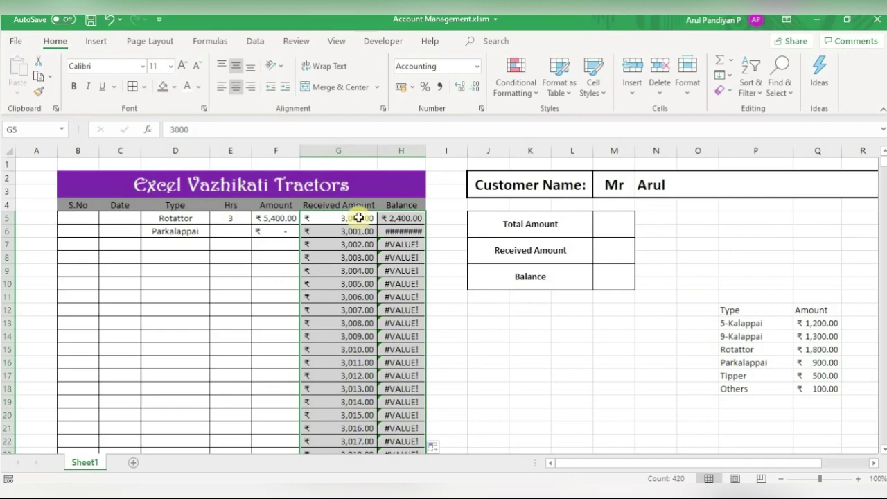
key(ctrl+z)
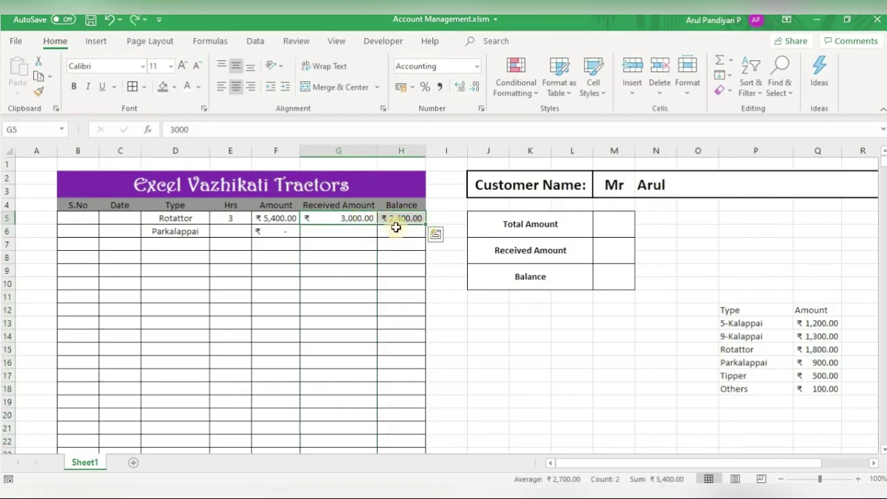
click(357, 218)
double_click(377, 224)
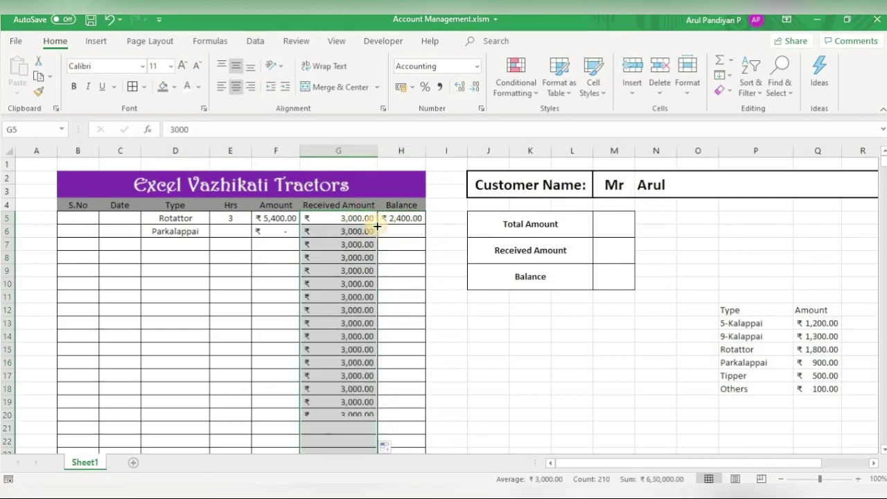
click(340, 232)
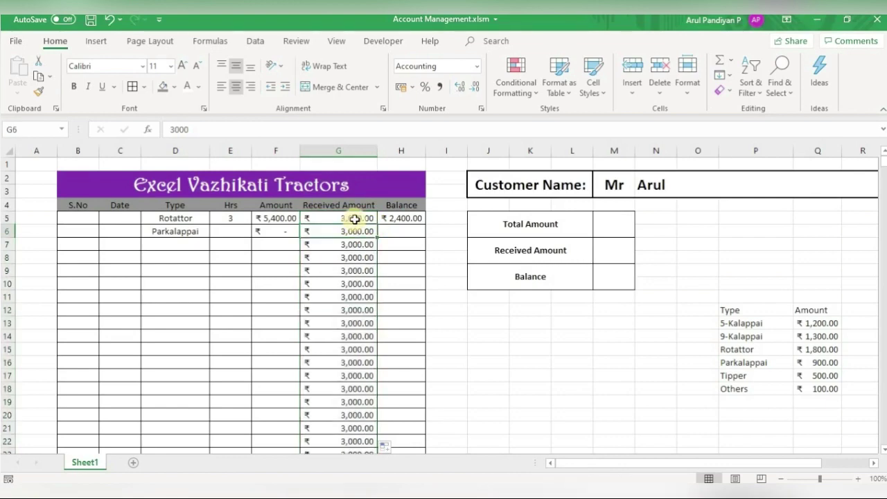
key(ctrl+z)
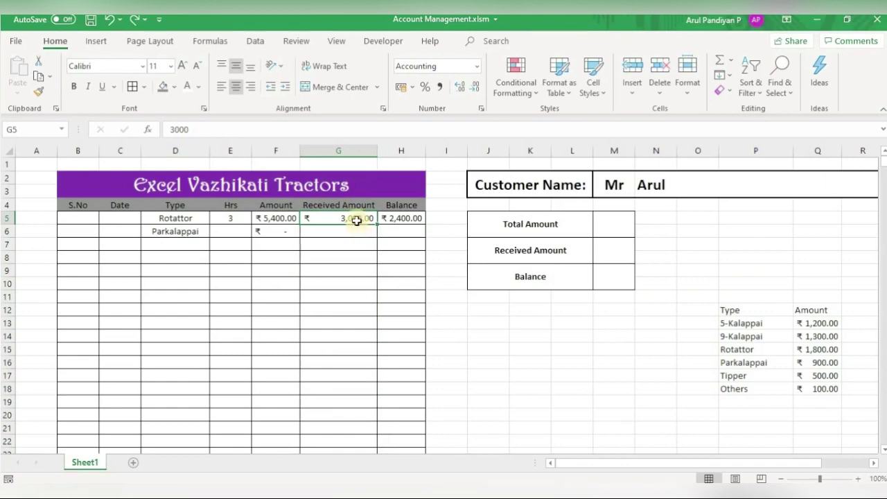
click(403, 219)
double_click(426, 226)
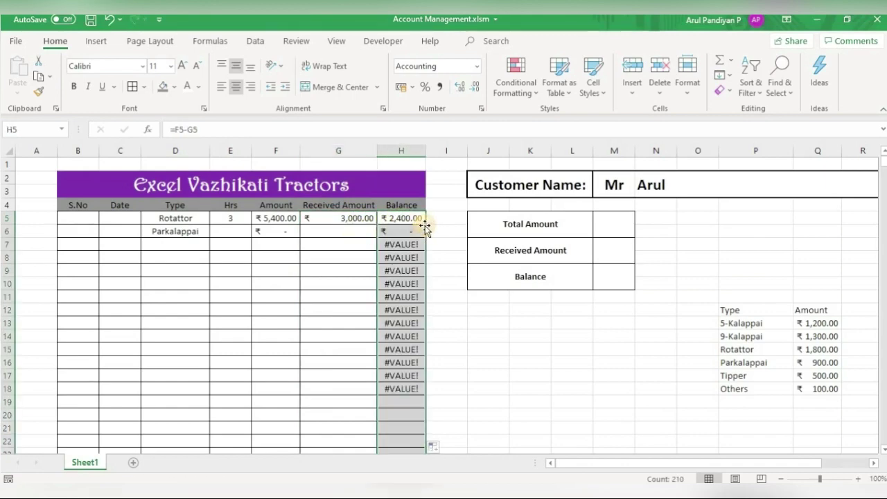
click(397, 245)
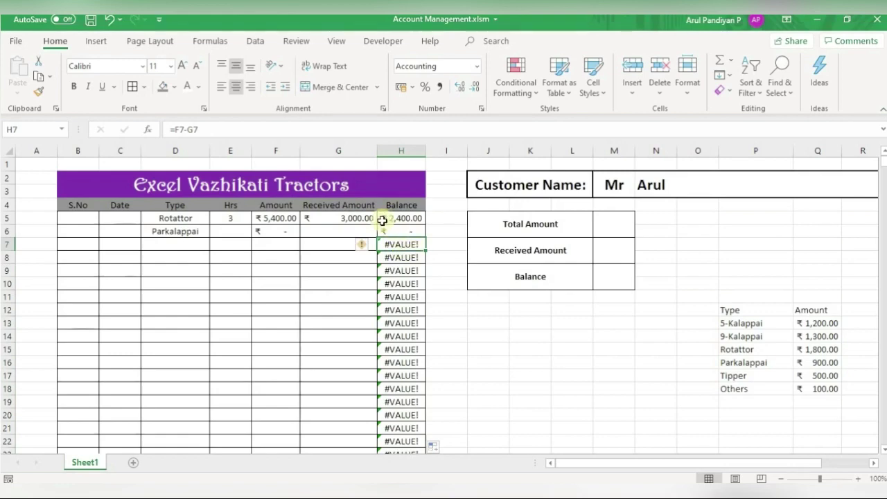
Change the Balance to =IFERROR(F5-G5,"") and copy it down column H
click(390, 220)
click(175, 130)
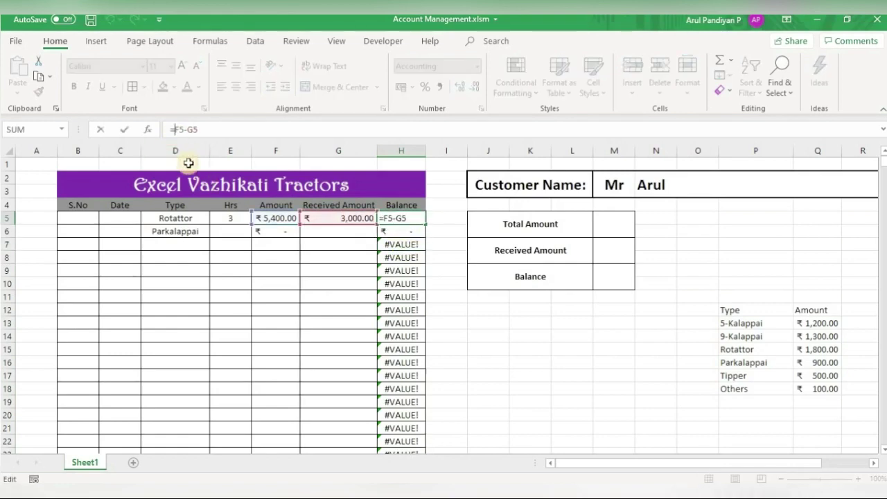
text(IF)
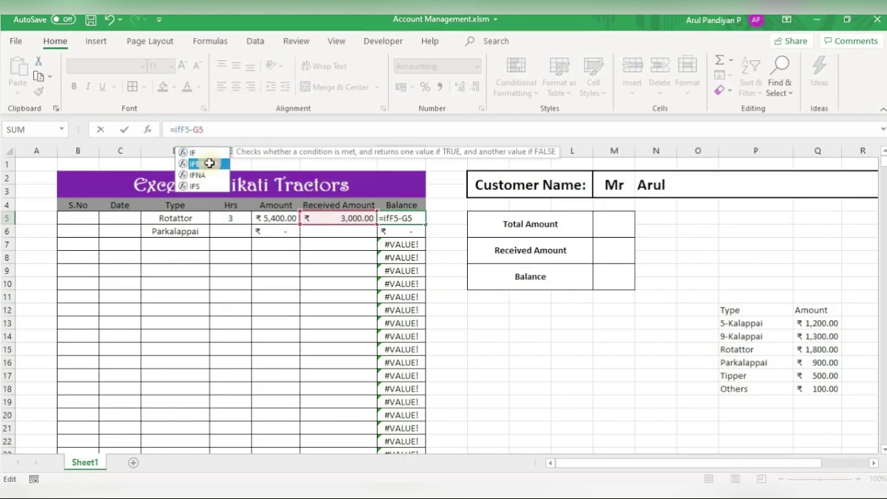
double_click(206, 160)
click(240, 128)
text(,)
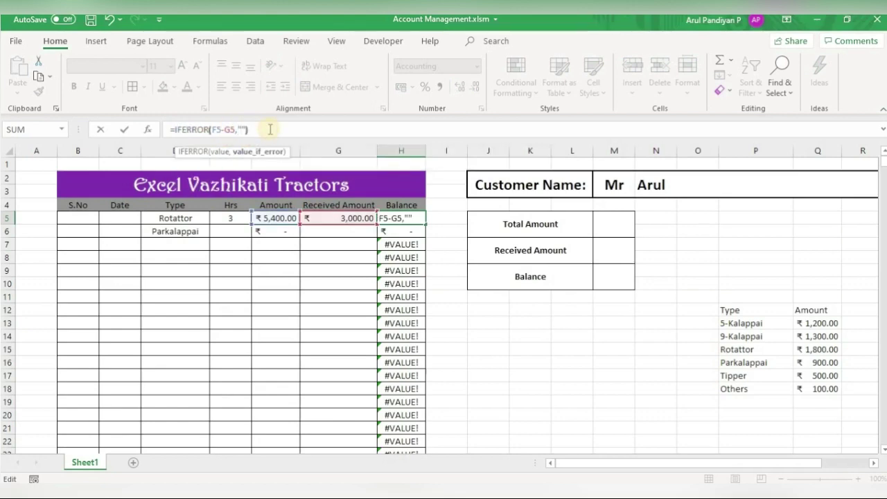
key(Return)
click(420, 222)
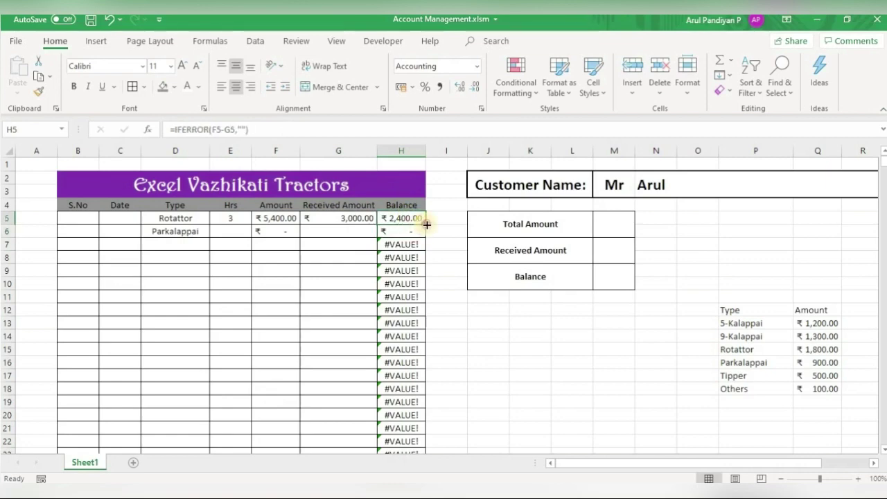
double_click(427, 224)
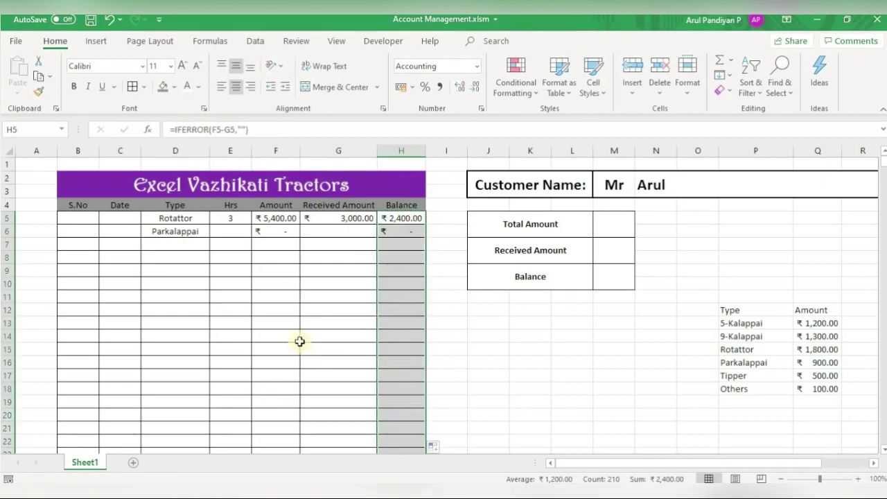
Enter S.No 1 in B5 and the date 06-01-2021 in C5
click(79, 222)
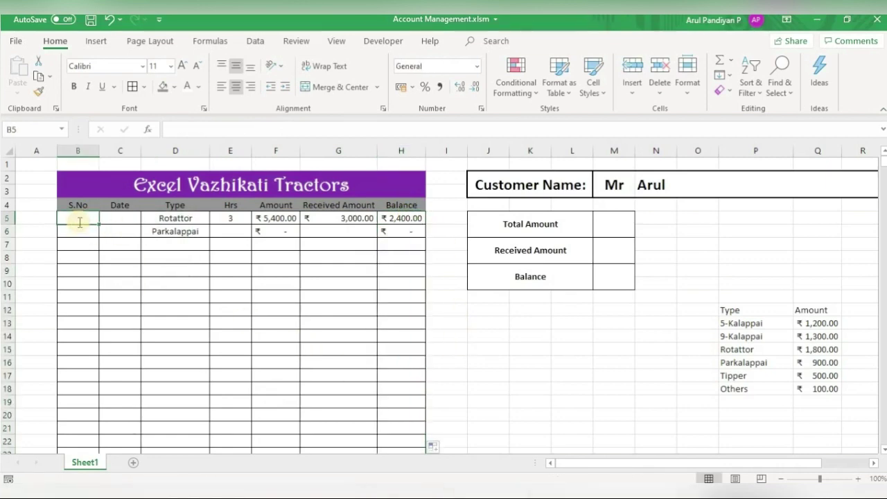
text(1)
key(Tab)
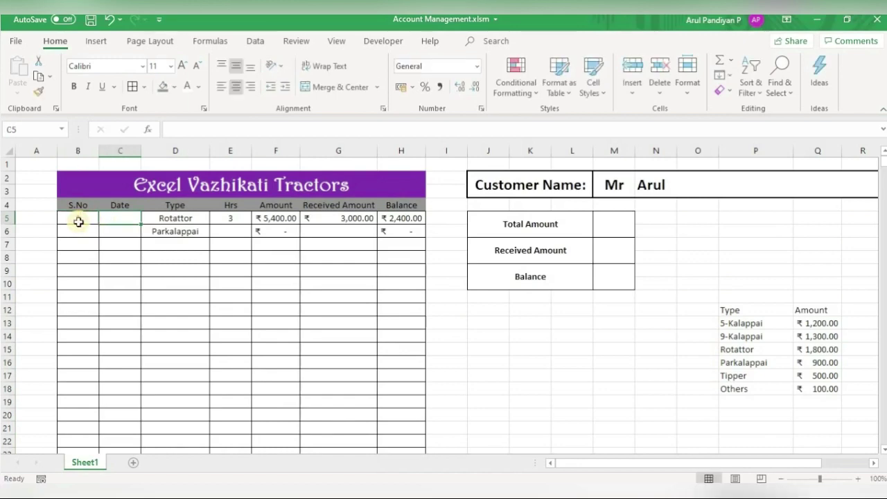
text(6/1/2021)
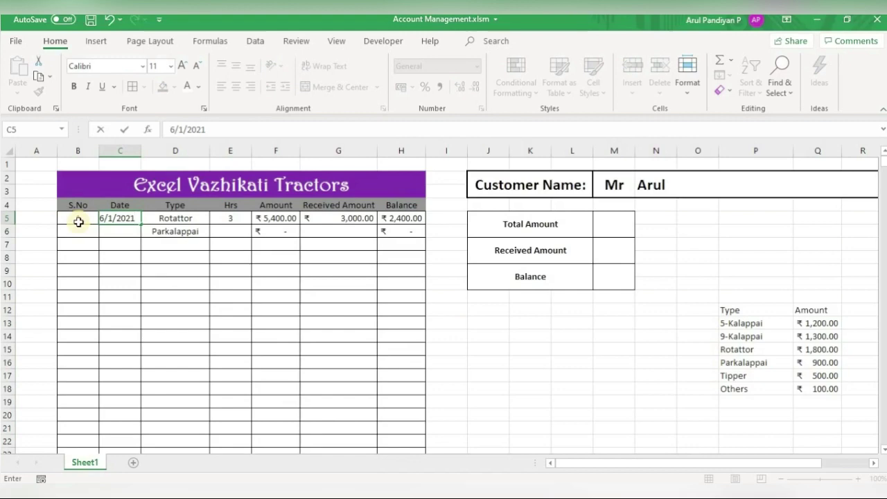
key(Return)
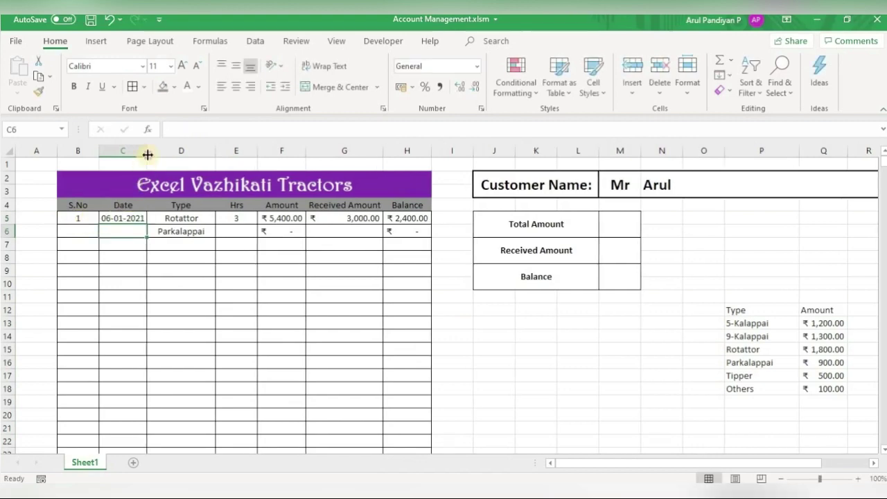
click(219, 310)
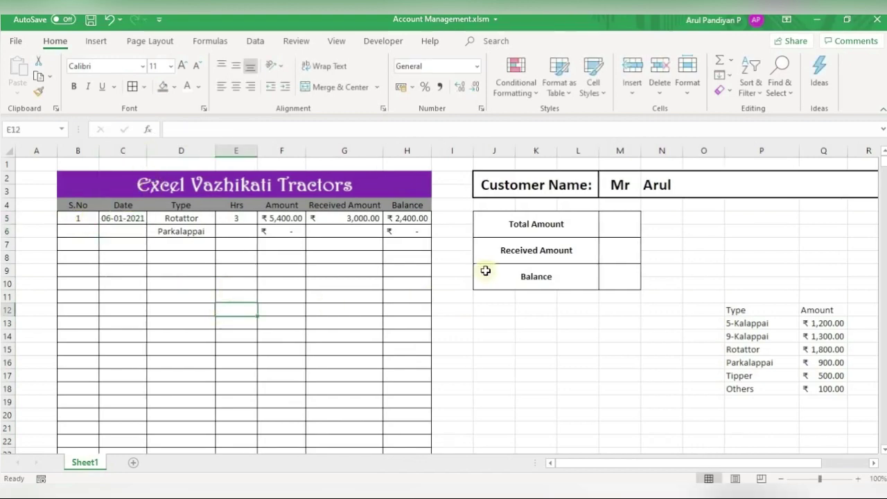
Widen column M and enter =SUM(F5:F100) as the Total Amount in M5
click(619, 233)
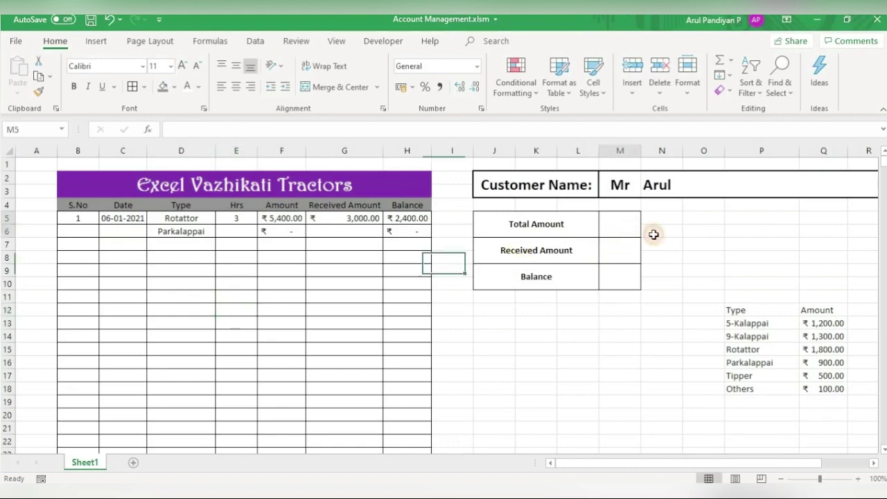
drag(642, 151, 657, 150)
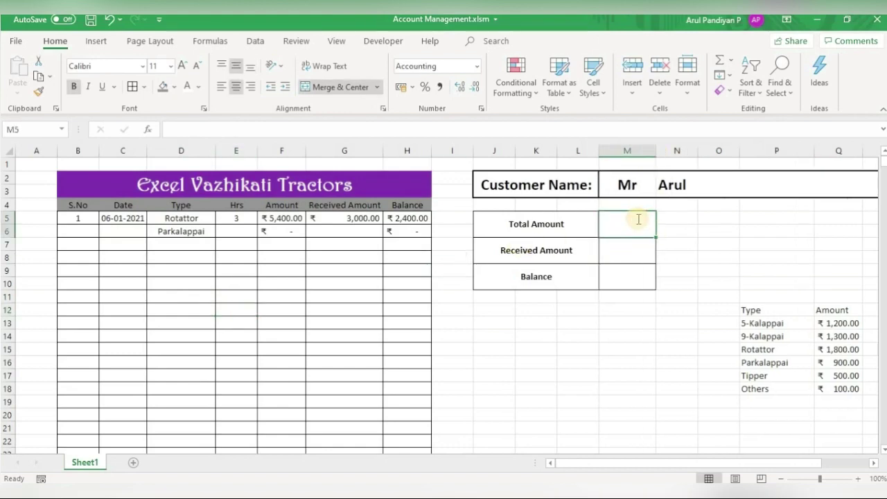
text(=)
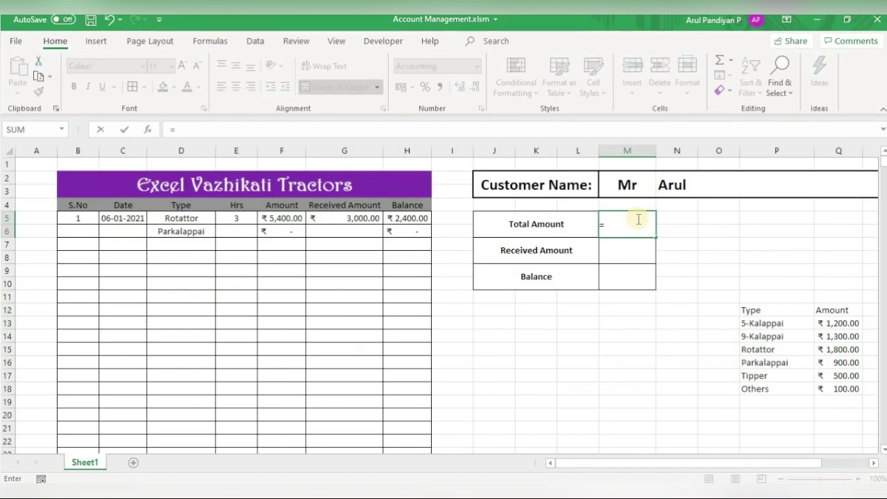
text(sum)
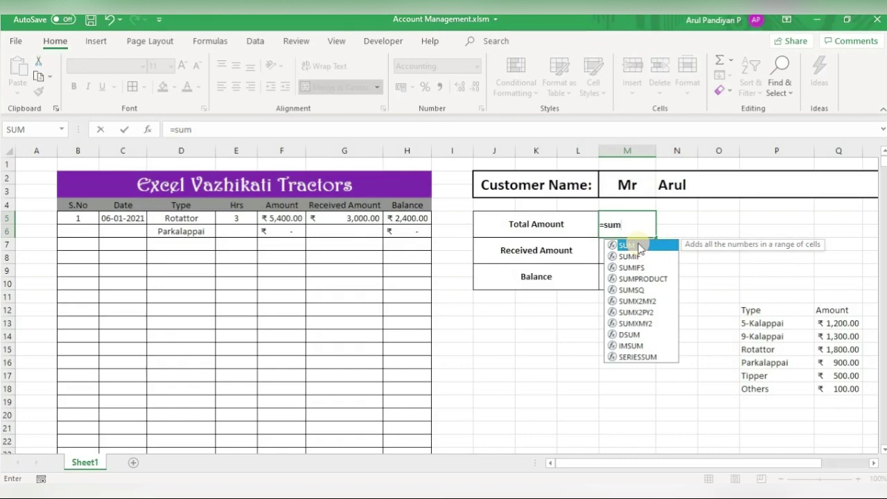
double_click(640, 249)
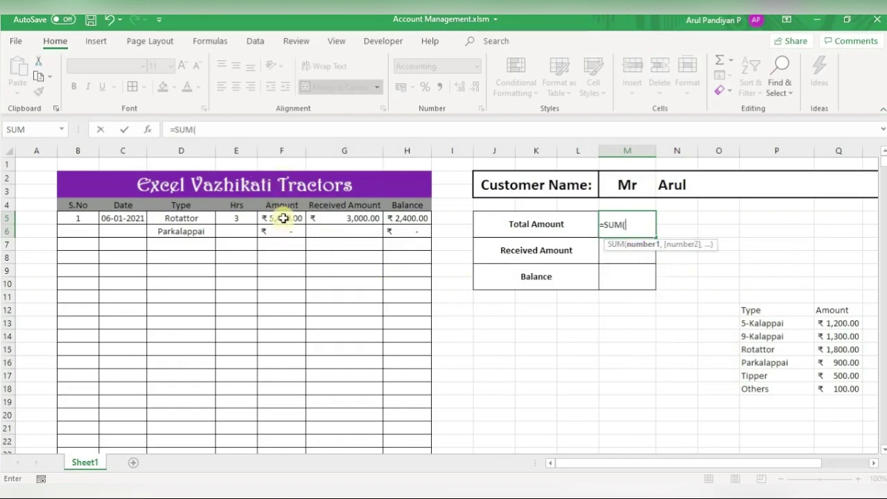
mouse_move(284, 218)
mouse_down()
mouse_move(279, 454)
mouse_move(318, 407)
mouse_up()
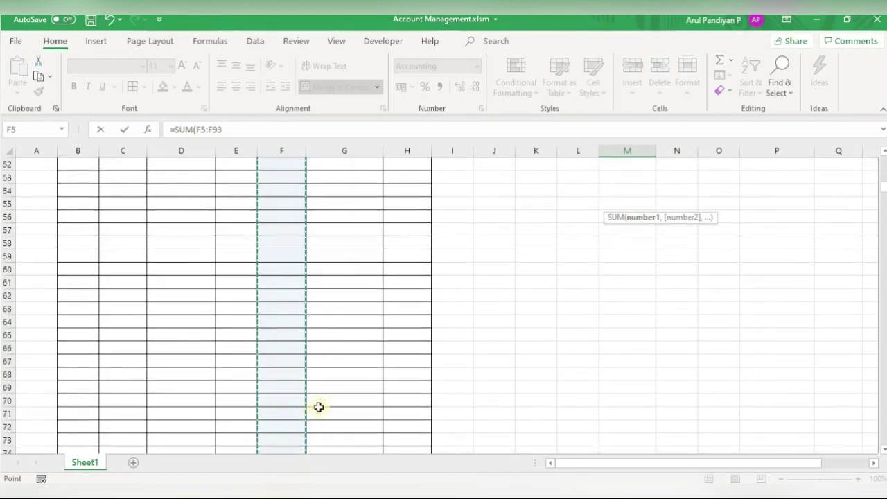
scroll(535, 254, up, 15)
scroll(534, 277, up, 2)
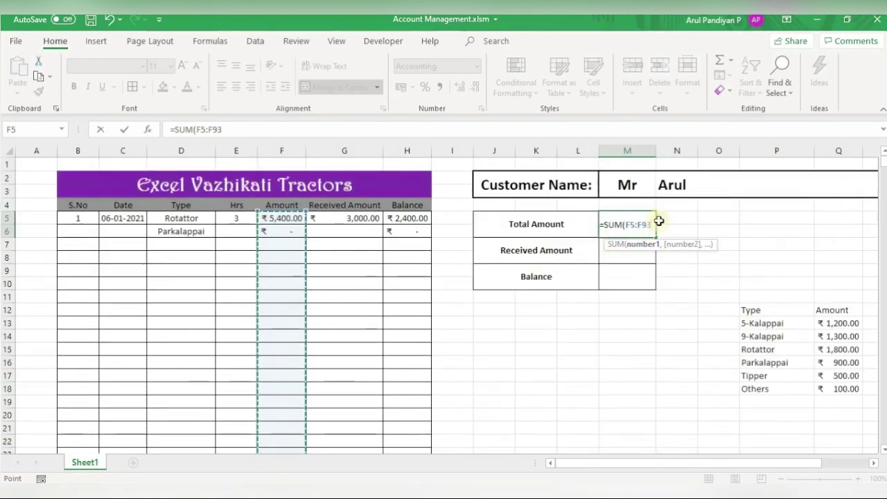
key(BackSpace)
key(BackSpace)
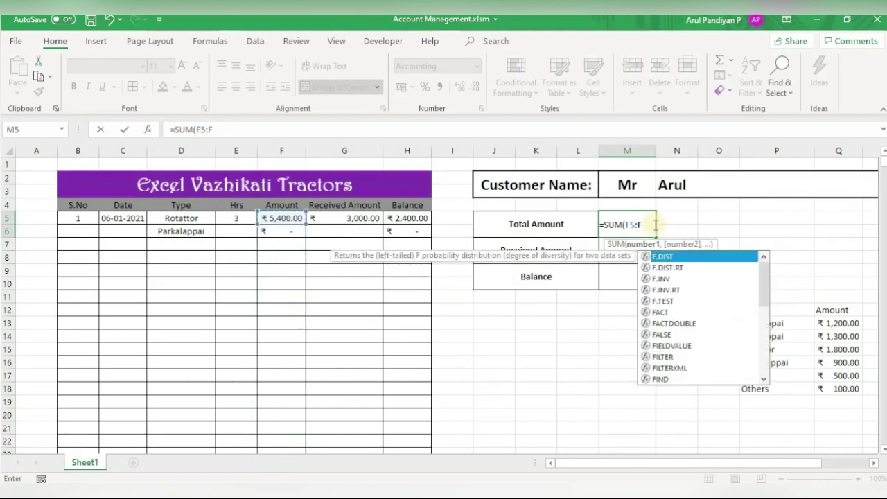
text(100)
key(Return)
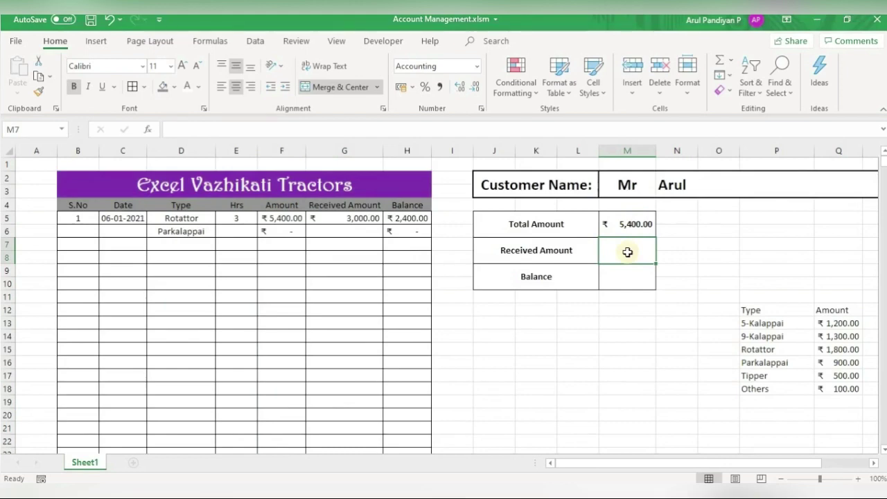
Enter =SUM(G5:G10) as the Received Amount total in M7, giving ₹3,000.00
text(=s)
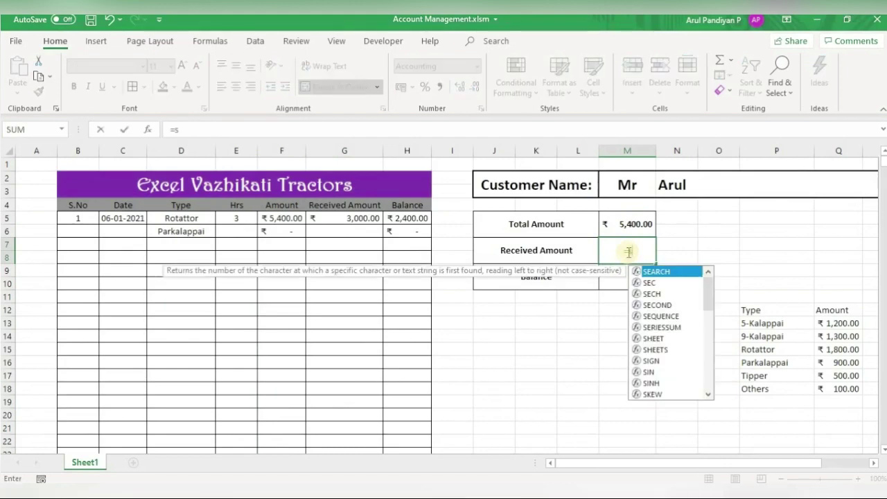
text(um)
double_click(656, 272)
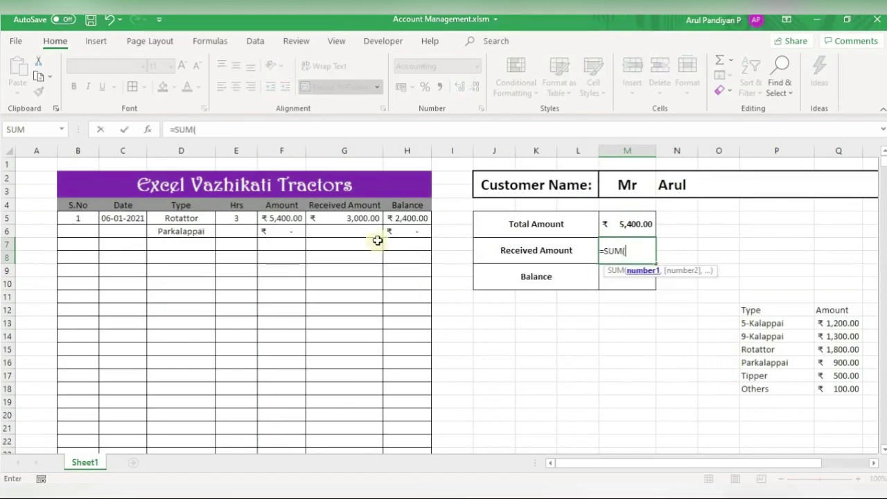
drag(344, 218, 345, 244)
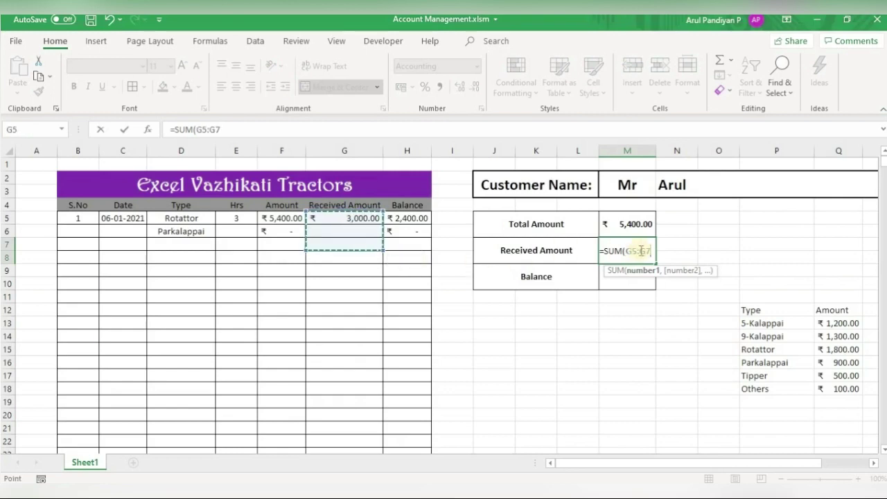
key(BackSpace)
text(100)
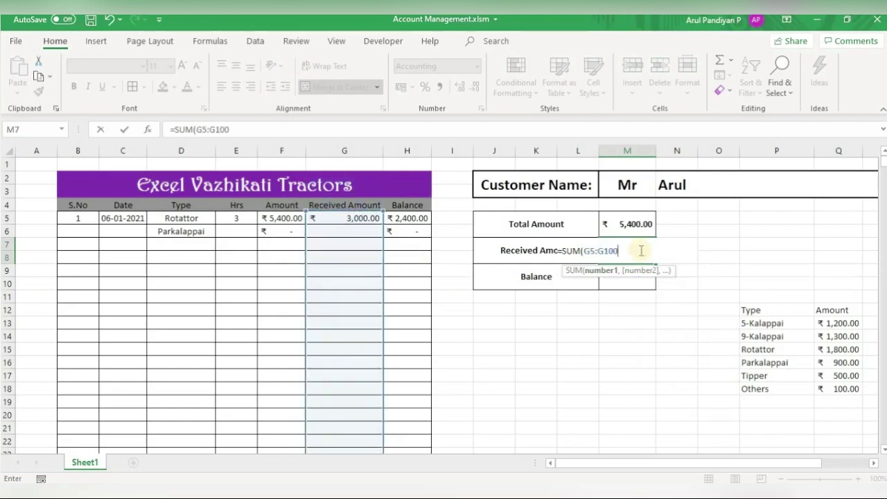
key(Return)
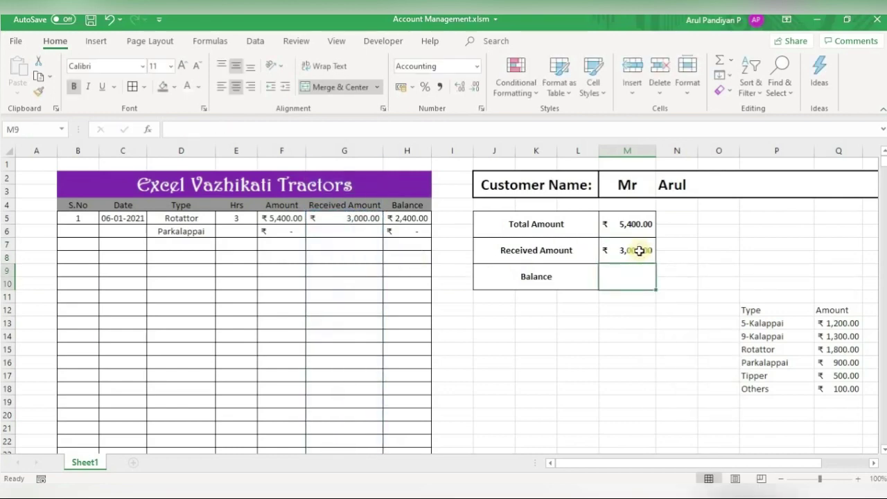
Enter =SUM(H5:H100) as the Balance total in M9, giving ₹2,400.00
text(=sum)
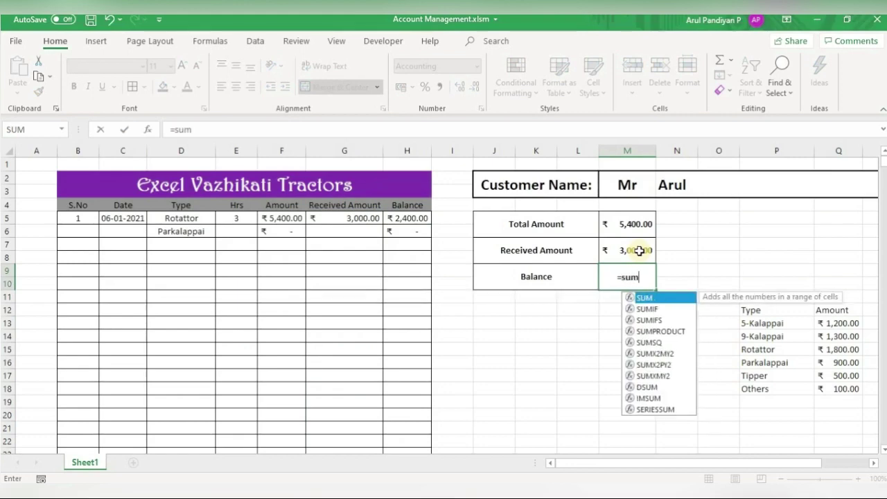
double_click(648, 298)
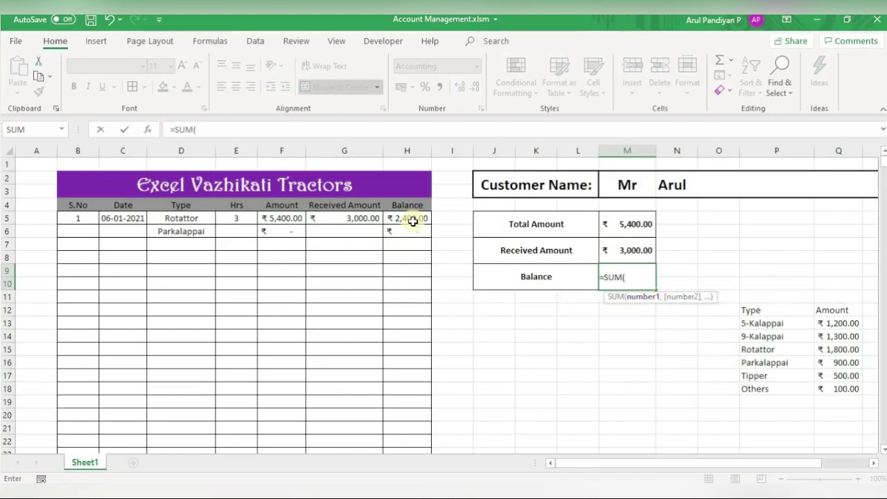
drag(408, 217, 416, 240)
key(BackSpace)
key(BackSpace)
text(H5:H)
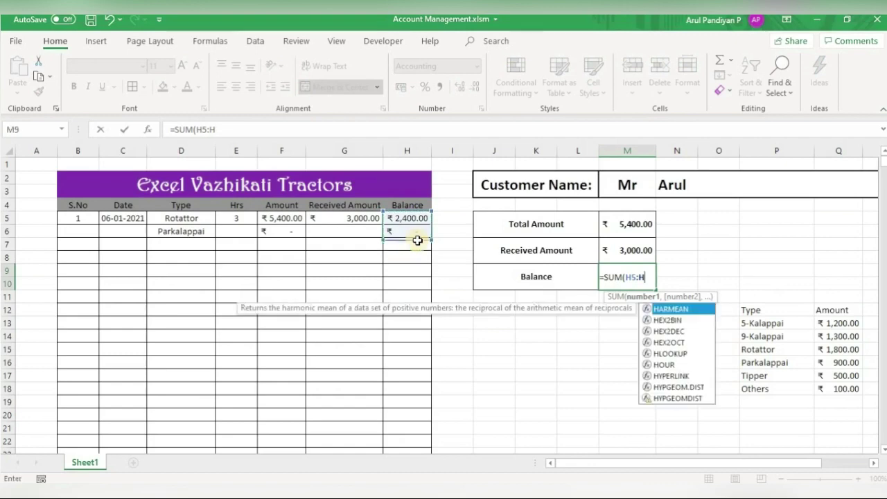
text(100)
key(Return)
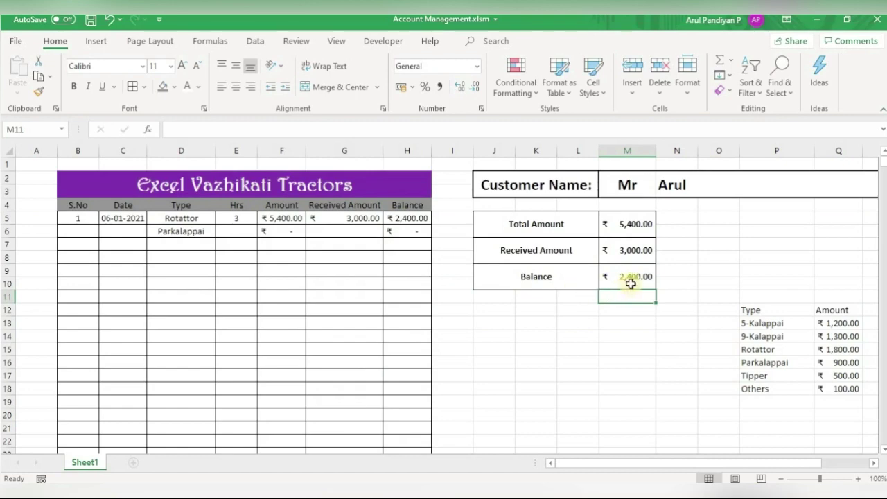
click(610, 358)
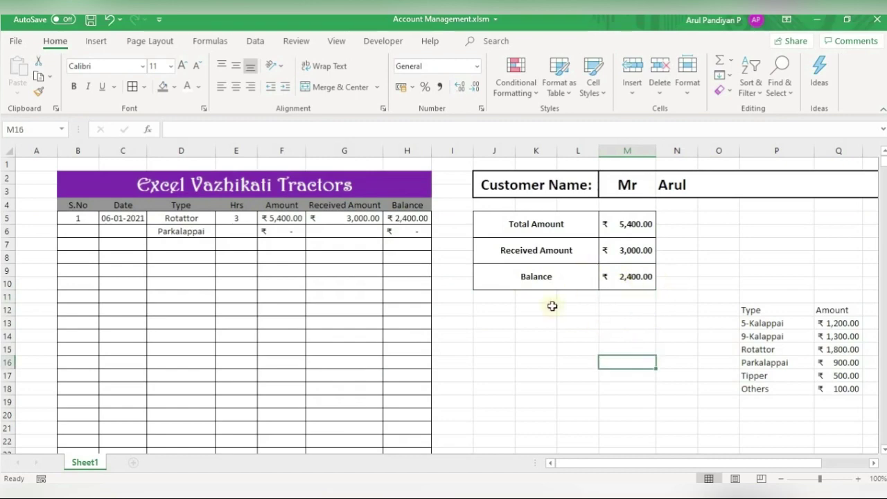
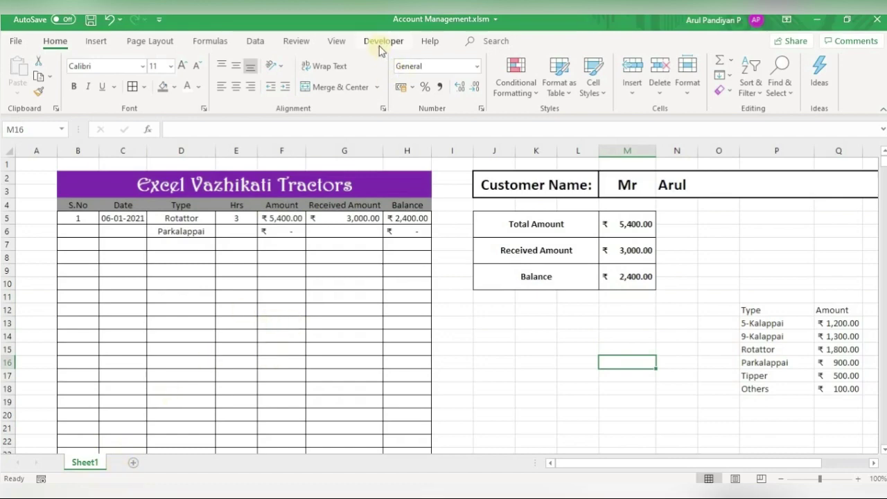
Enable the Developer tab through Customize the Ribbon and switch to its commands
right_click(858, 76)
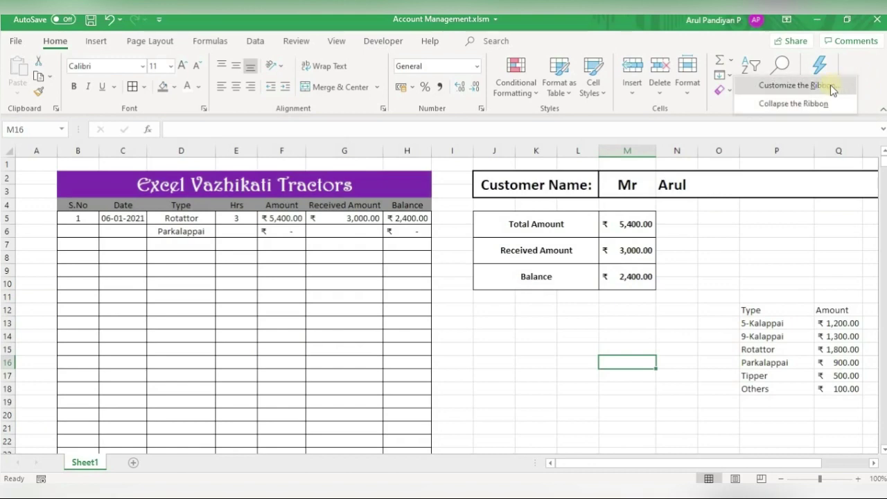
click(831, 87)
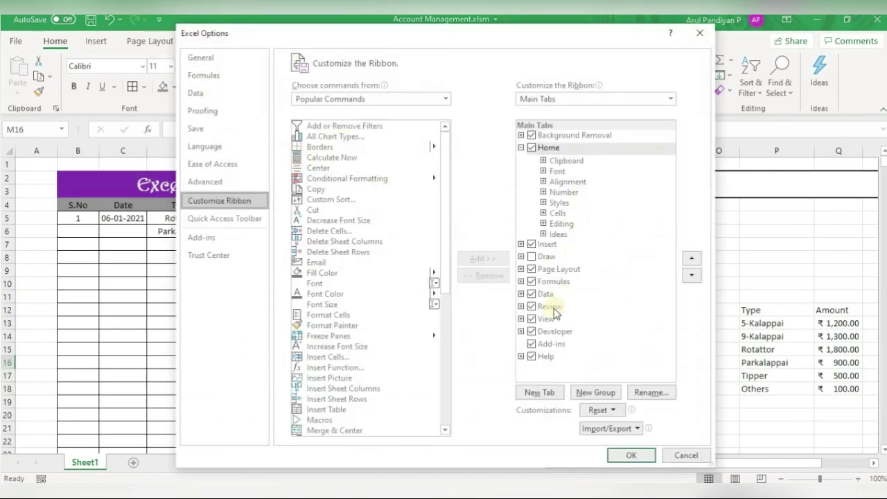
click(532, 332)
click(631, 455)
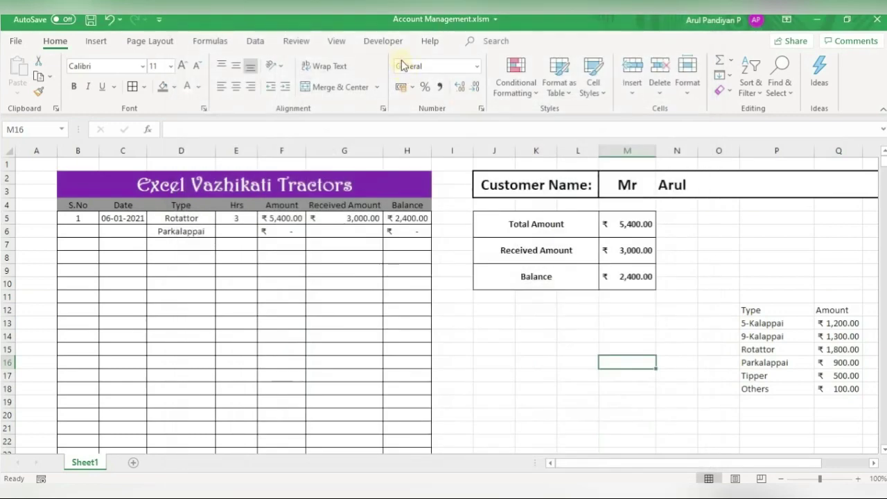
click(387, 43)
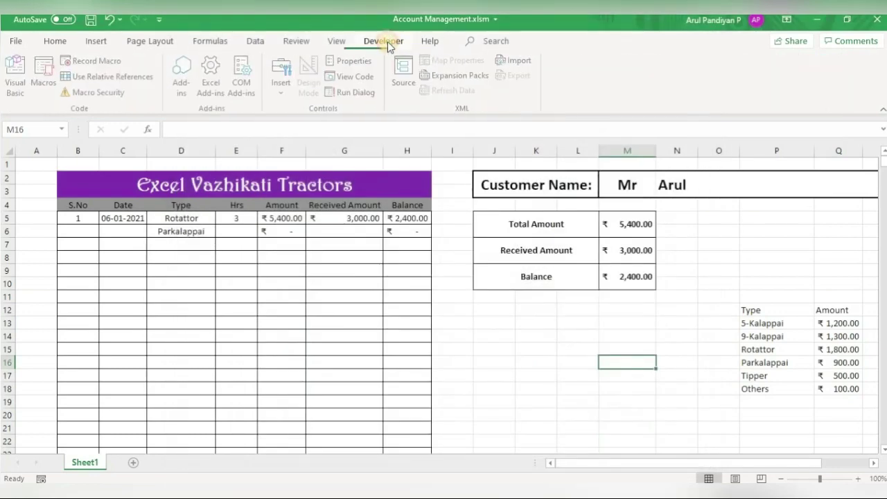
Open the Visual Basic editor and insert a new Module1 into the Account Management project
click(24, 87)
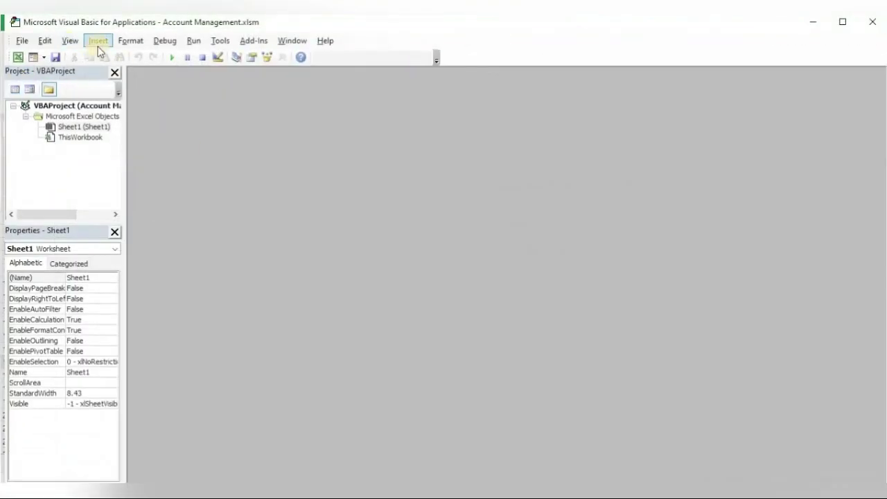
click(82, 137)
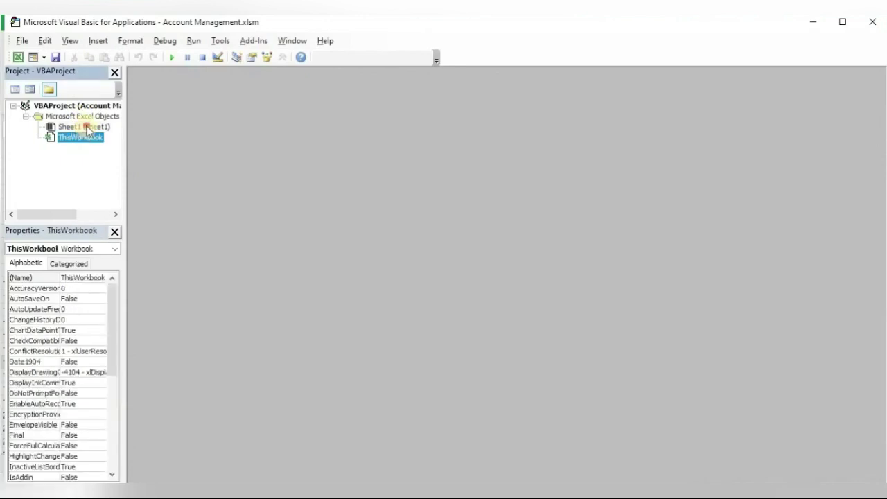
click(85, 128)
click(99, 41)
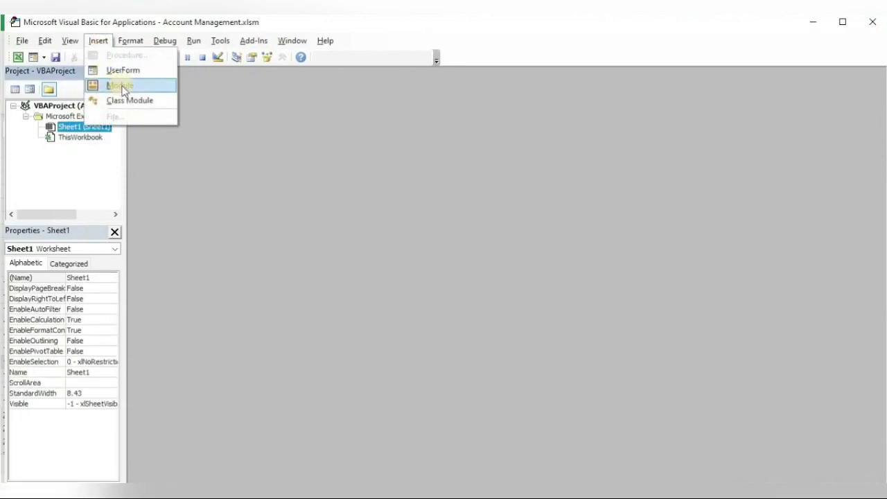
click(121, 87)
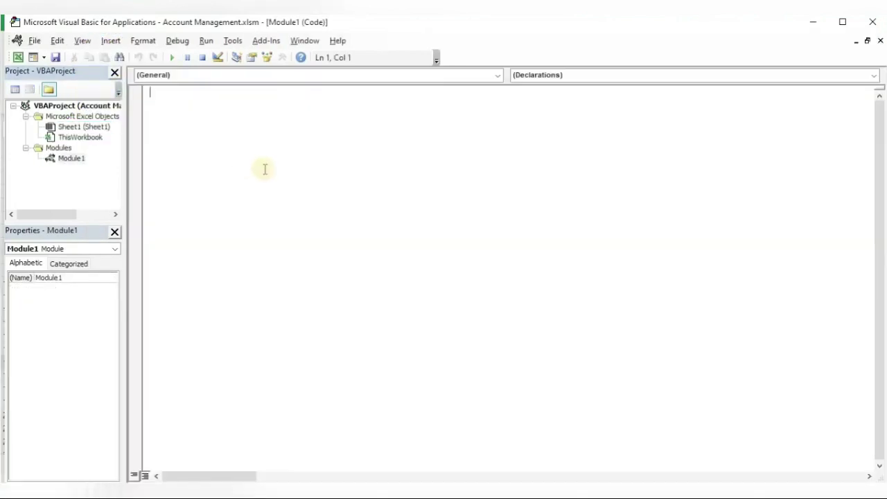
Create Sub copy() and declare ws As Worksheet
text(su)
text(b cop)
text(y)
key(Return)
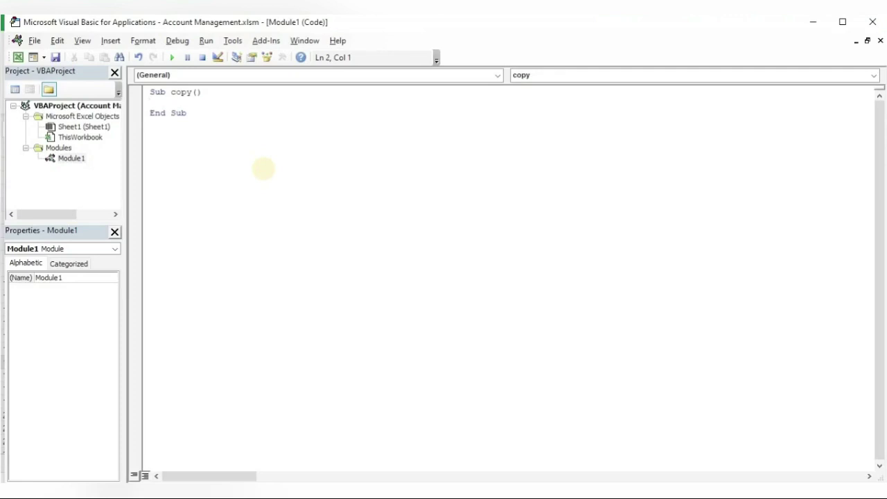
text(dim )
text(ws )
text(as w)
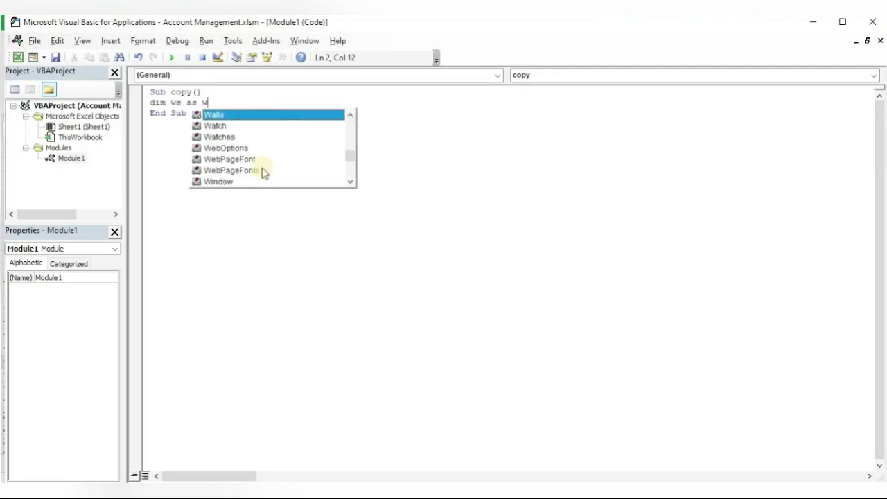
text(o)
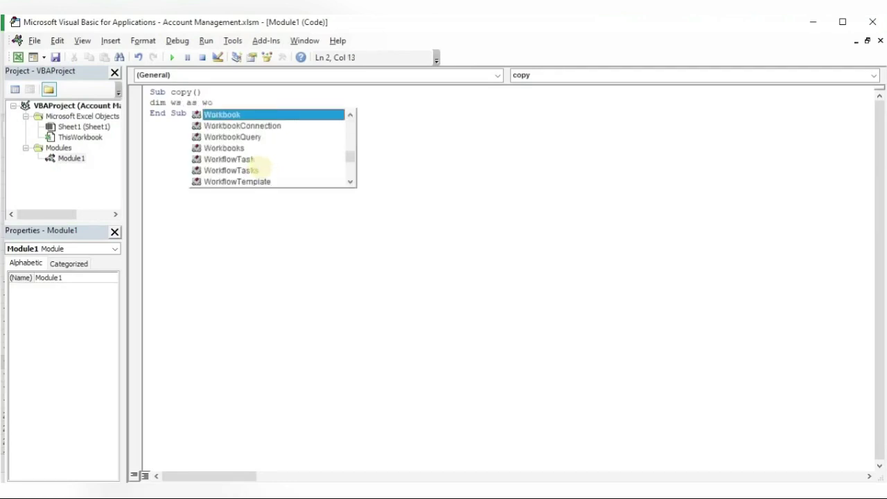
text(r)
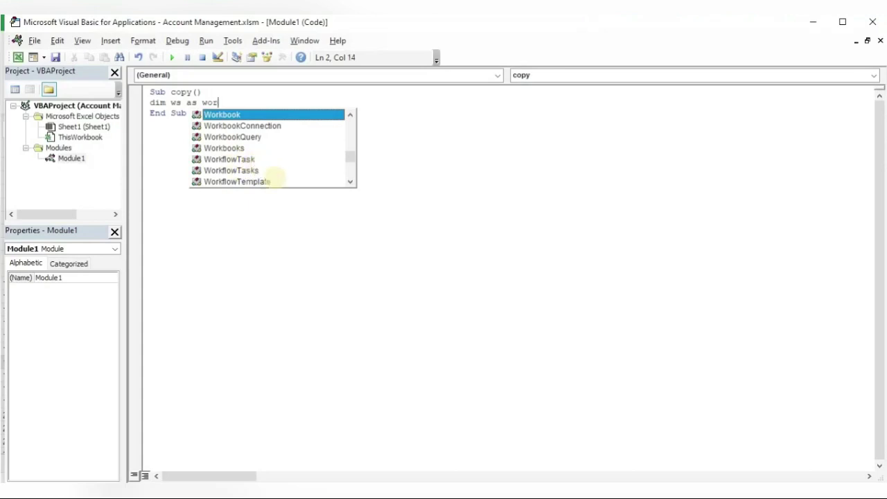
text(ksh)
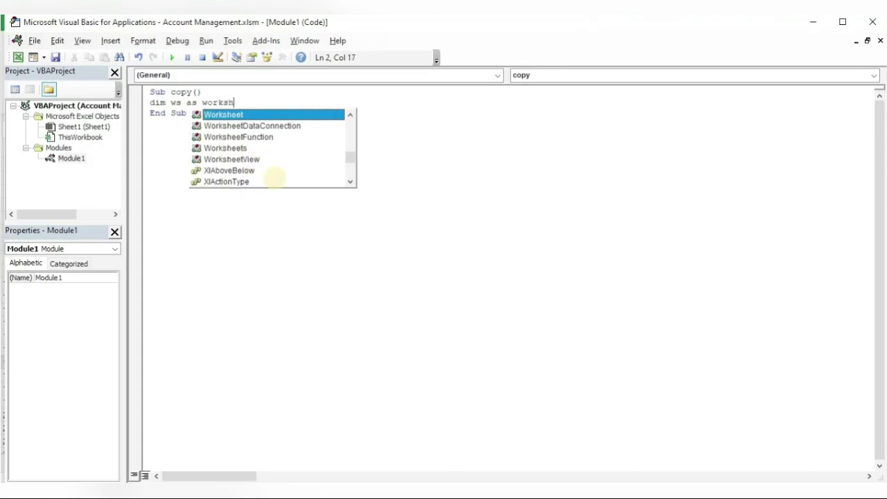
key(Tab)
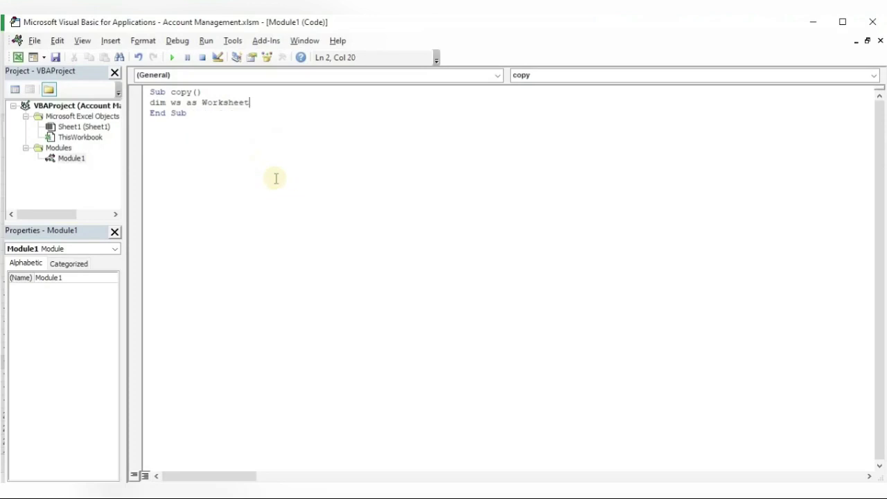
key(Return)
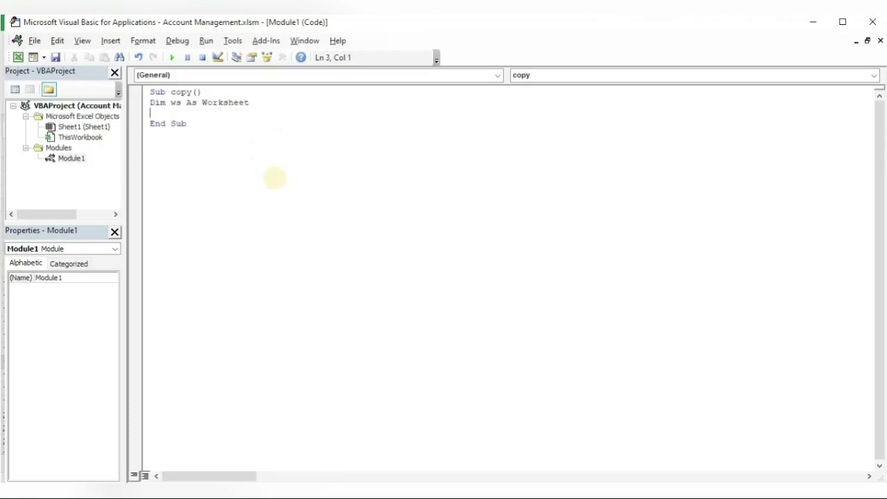
Add Set wh = Worksheets(ActiveSheet.Name) and begin the ActiveSheet.Copy After line
text(set)
text(wh)
text(=wor)
text(kshee)
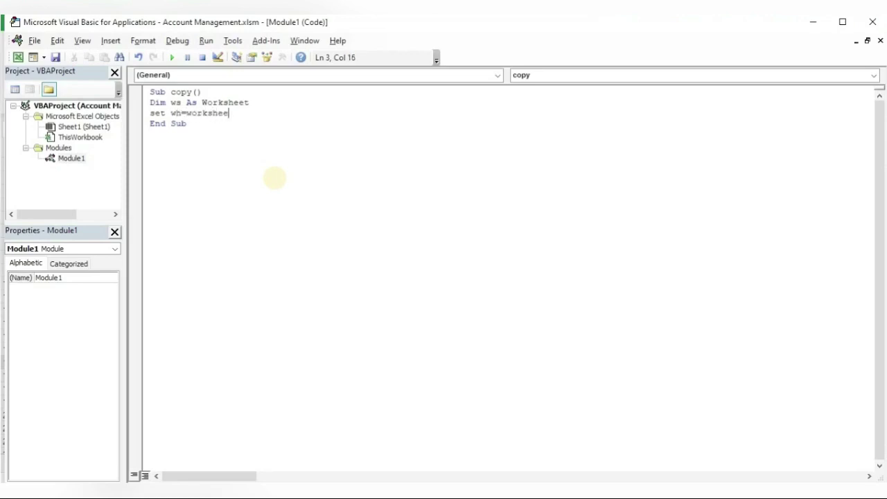
text(ts)
text((ac)
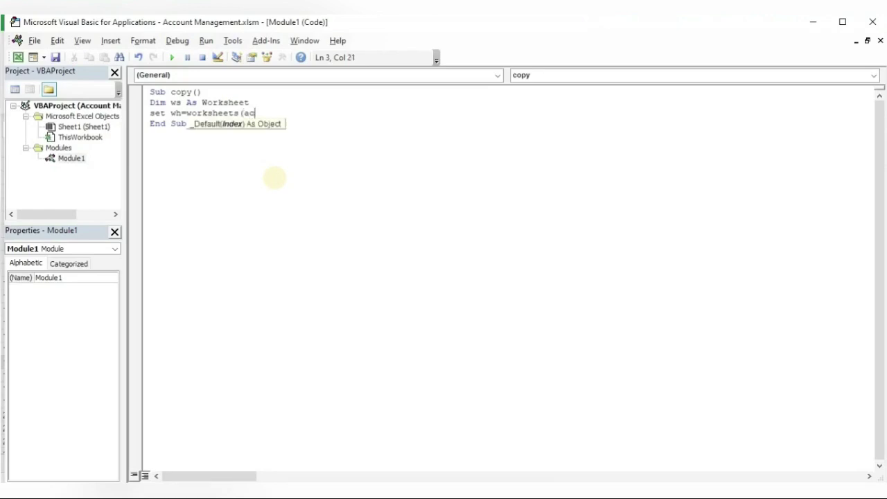
text(r)
text(tiv)
text(esh)
text(eet.nam)
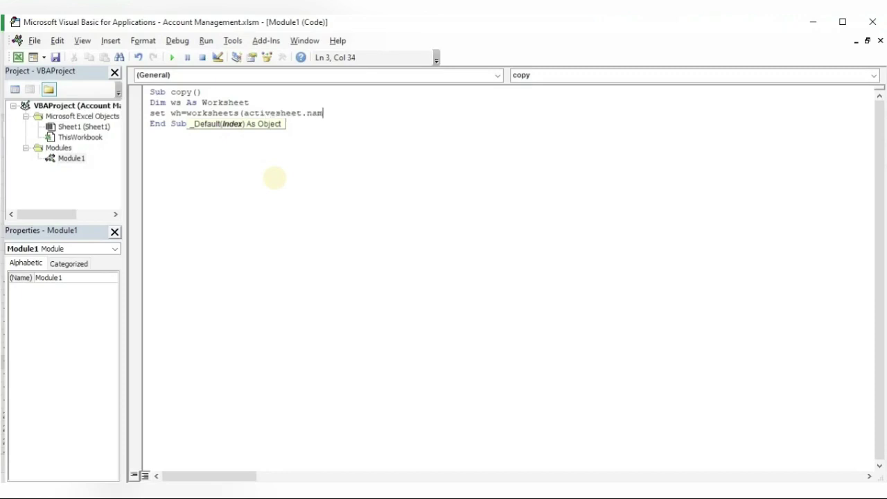
text(e))
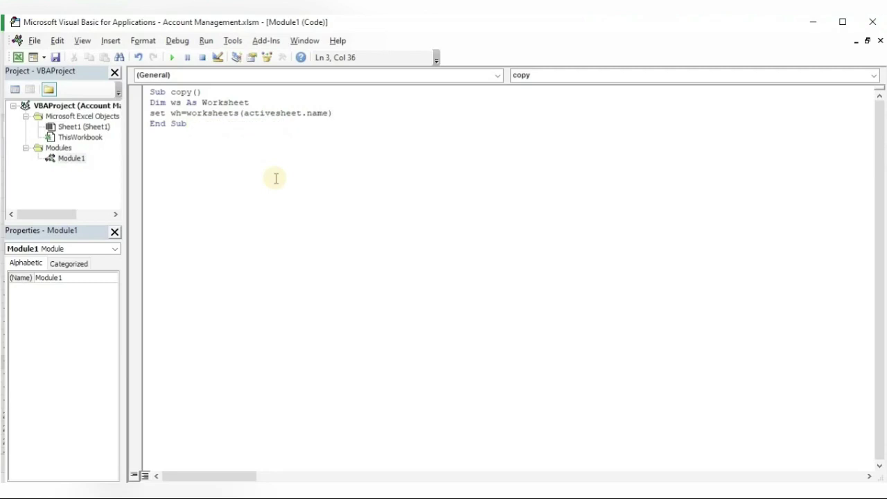
key(Return)
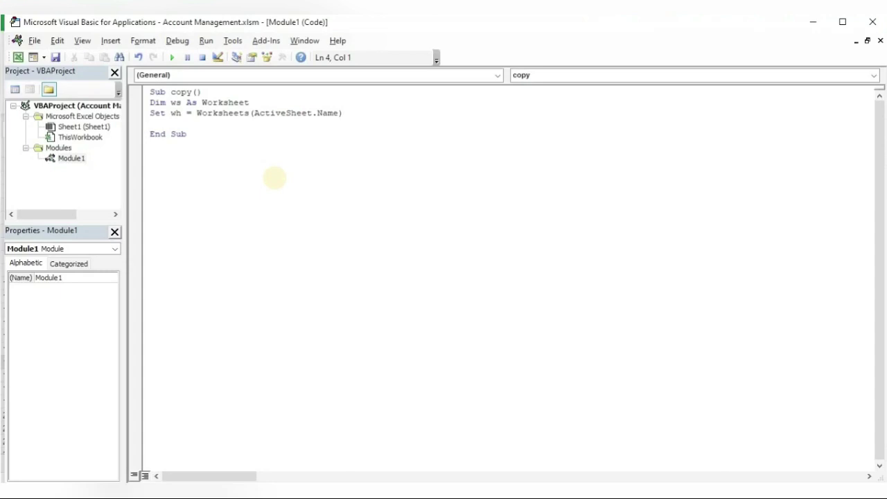
text(act)
key(BackSpace)
text(tive)
text(sheet)
text(.cop)
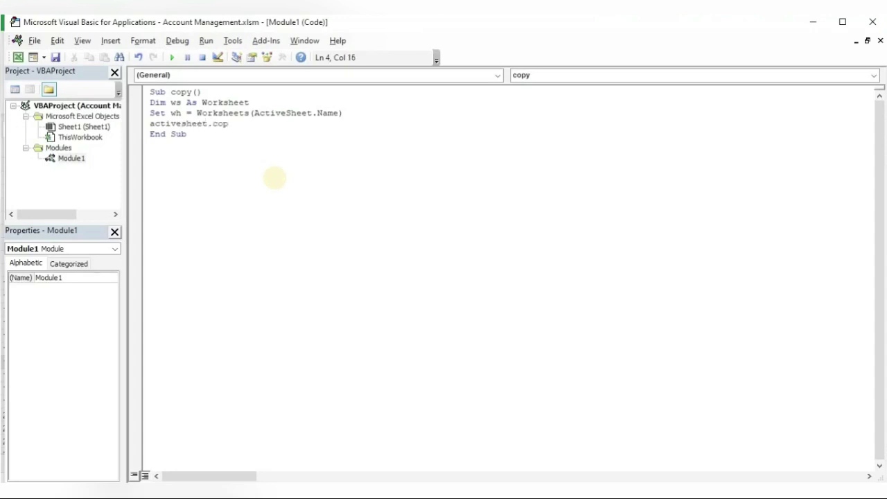
text(y af)
text(ter:)
text(=)
text(worksh)
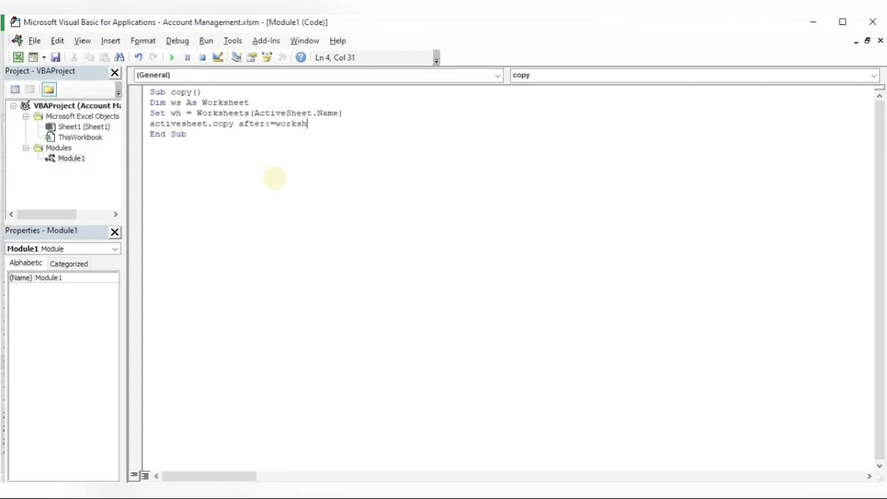
text(eets)
text((shee)
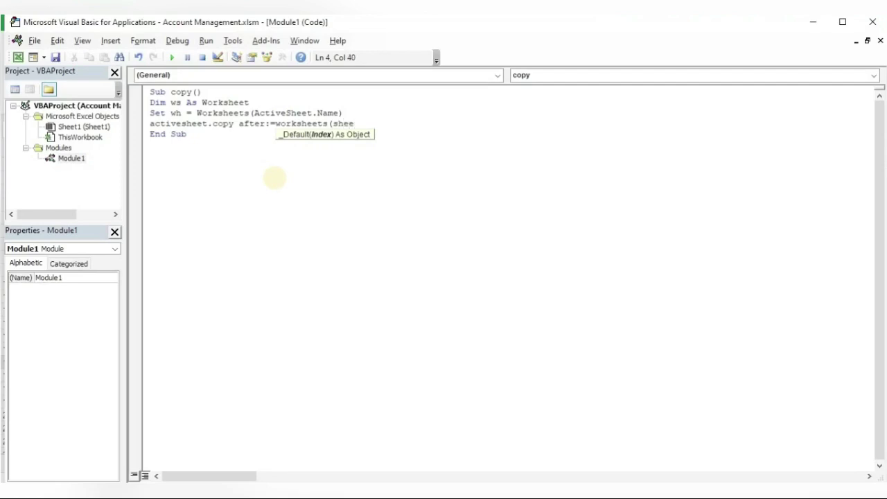
text(ts)
text(.cou)
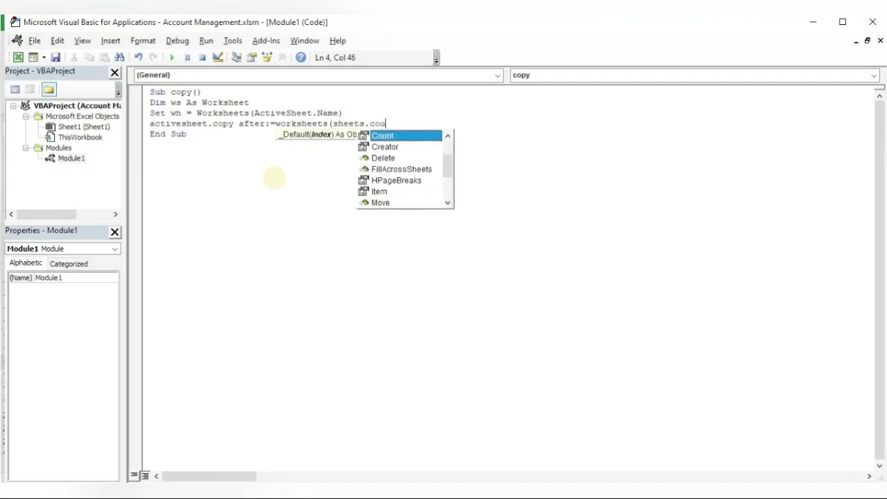
Complete ActiveSheet.Copy After:=Worksheets(Sheets.Count) and start the ActiveSheet.Name = wh.Range(" line
key(Tab)
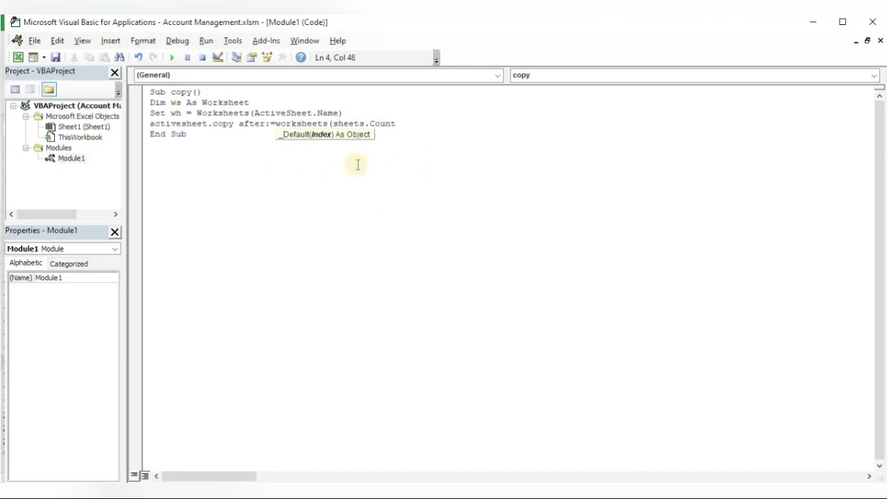
text())
key(Return)
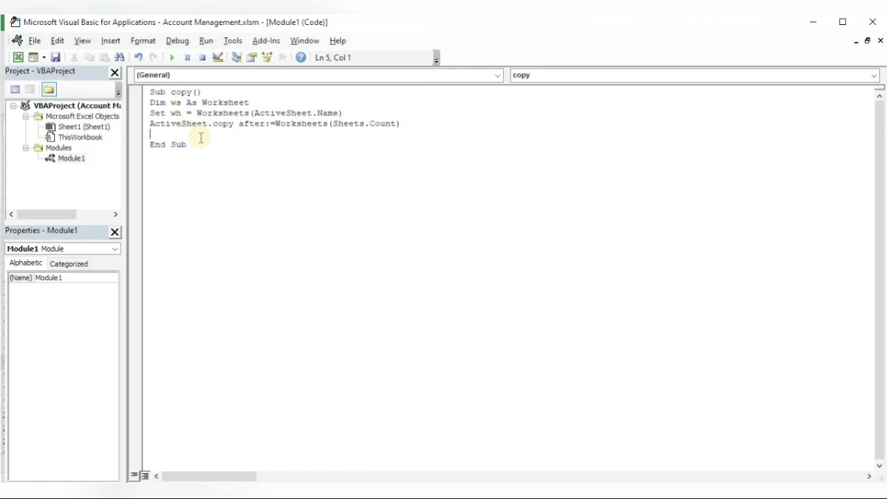
text(Active)
text(sheet)
text(.n)
text(ame)
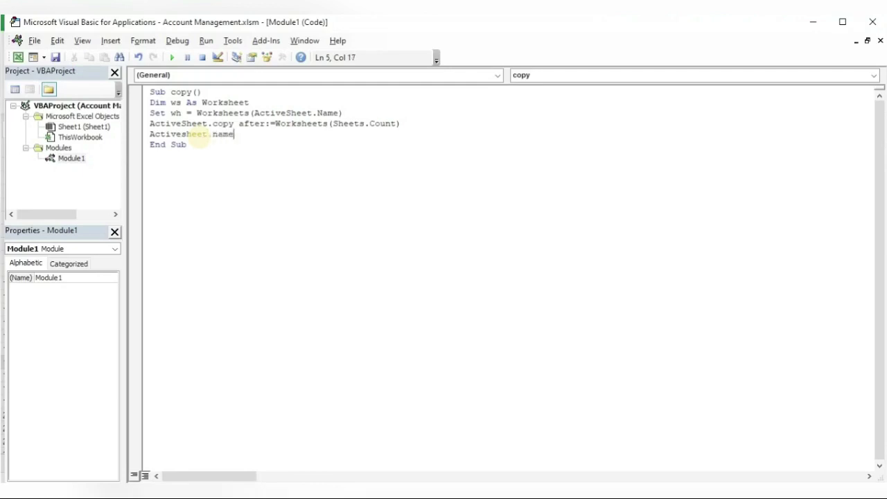
text(=)
text(wh)
text(.r)
text(ange)
text((")
Check the customer name in N2, then finish ActiveSheet.Name = wh.Range("n2").Value
click(809, 24)
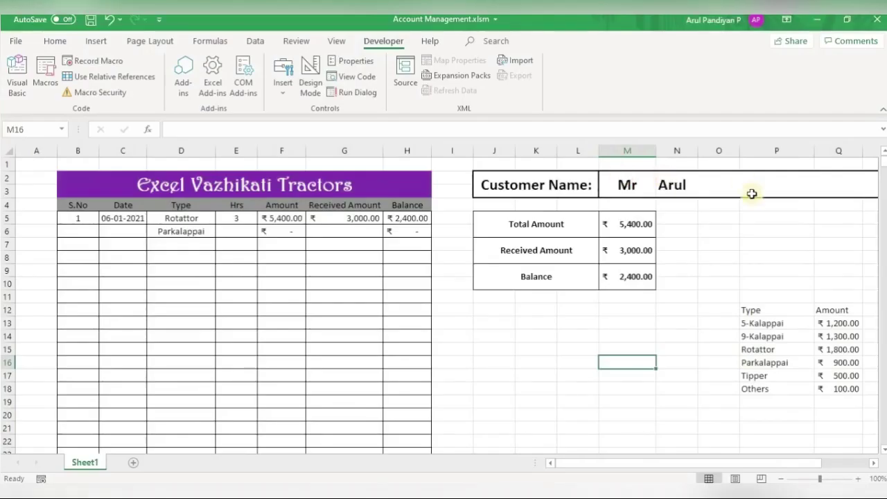
click(675, 182)
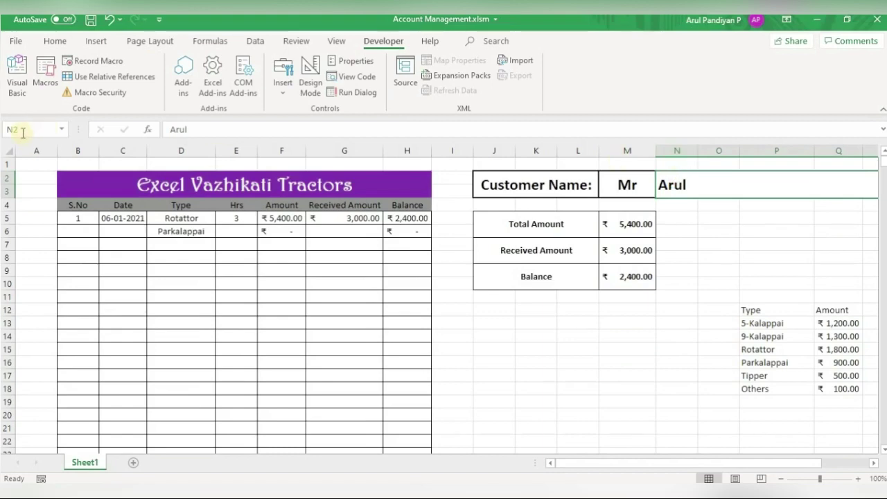
click(816, 20)
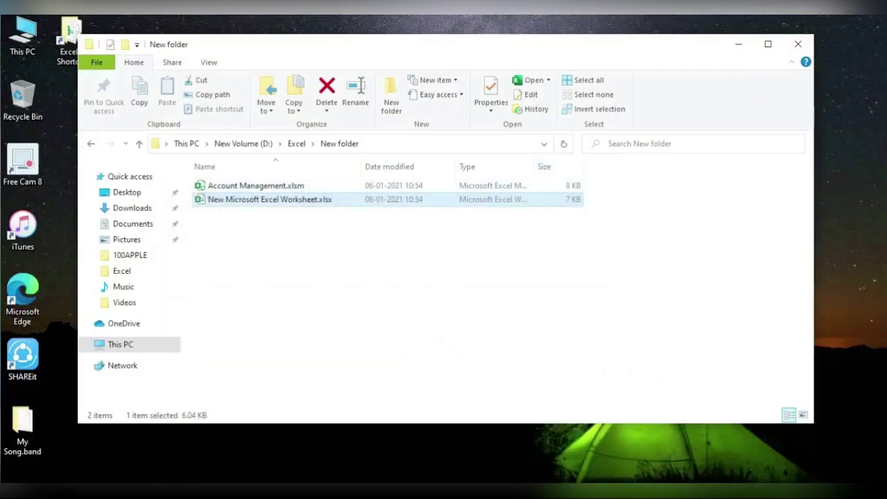
click(430, 493)
click(389, 452)
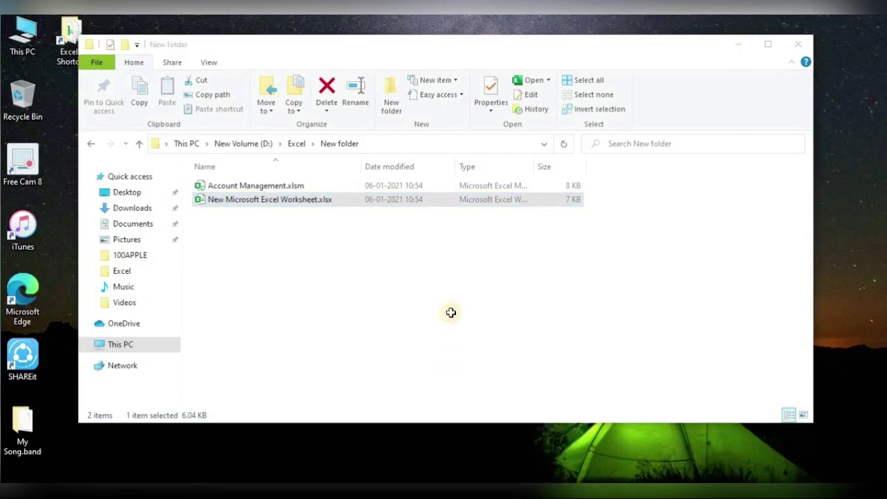
click(476, 444)
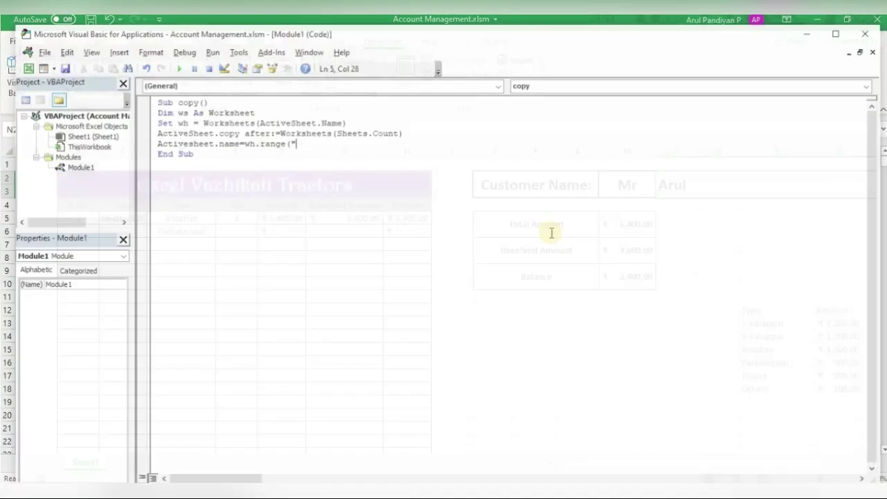
text(n)
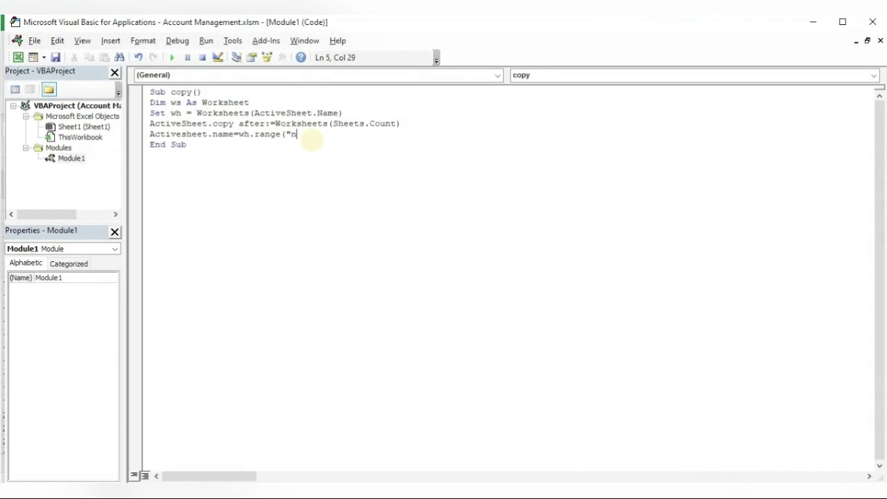
text(2").)
text(valu)
text(e)
click(293, 193)
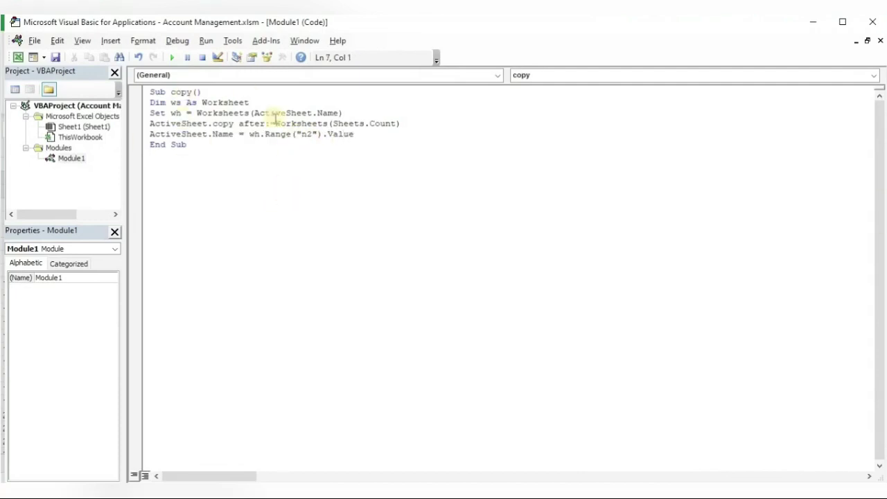
Close the VBA editor and draw a rectangle button beside the totals box
click(877, 27)
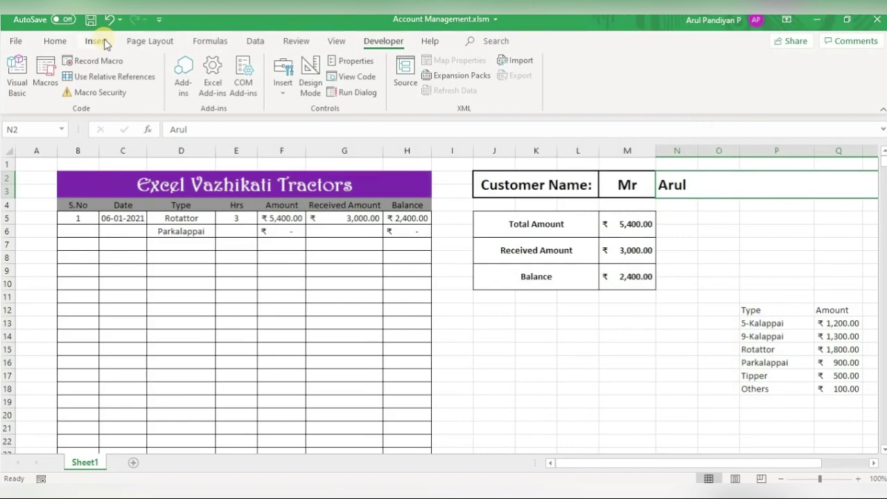
click(104, 39)
click(153, 95)
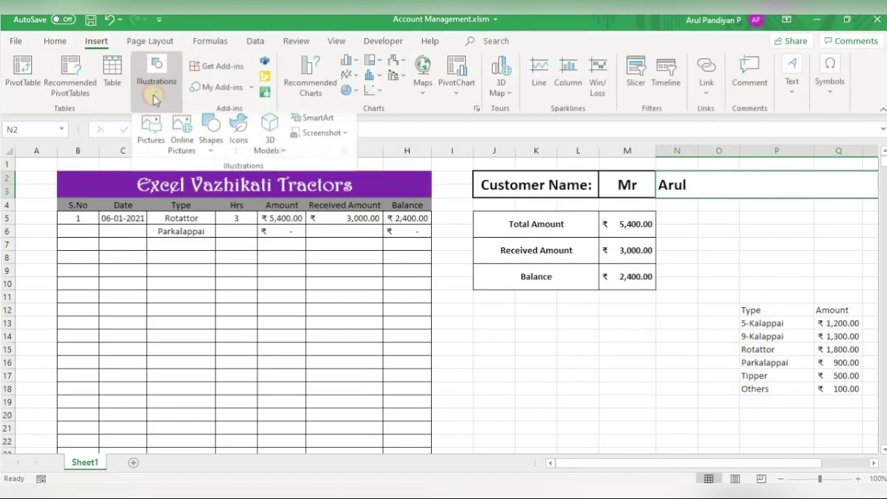
click(213, 152)
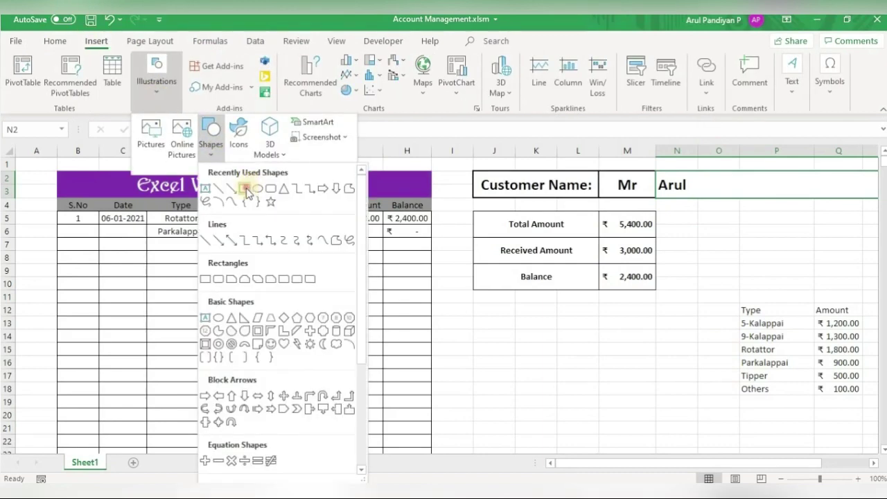
click(246, 190)
mouse_move(753, 224)
mouse_down()
mouse_move(827, 239)
mouse_move(813, 240)
mouse_up()
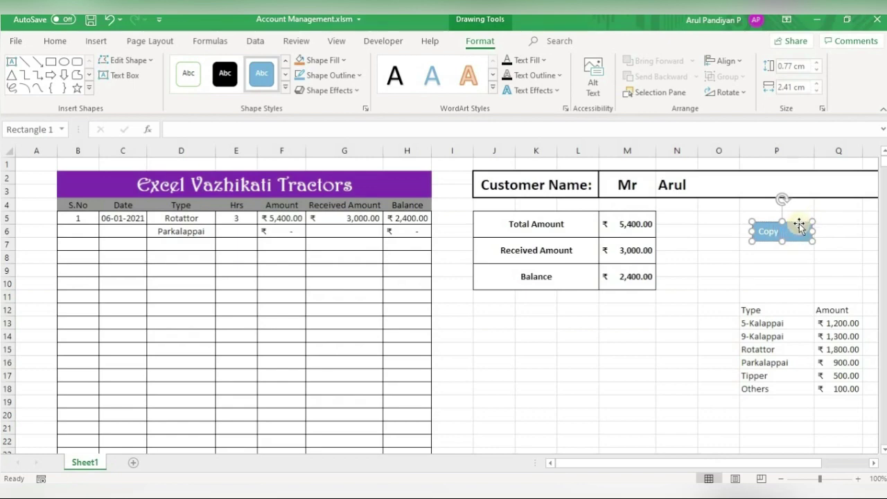
Centre the Copy button's text both ways and apply an orange shape style
click(58, 42)
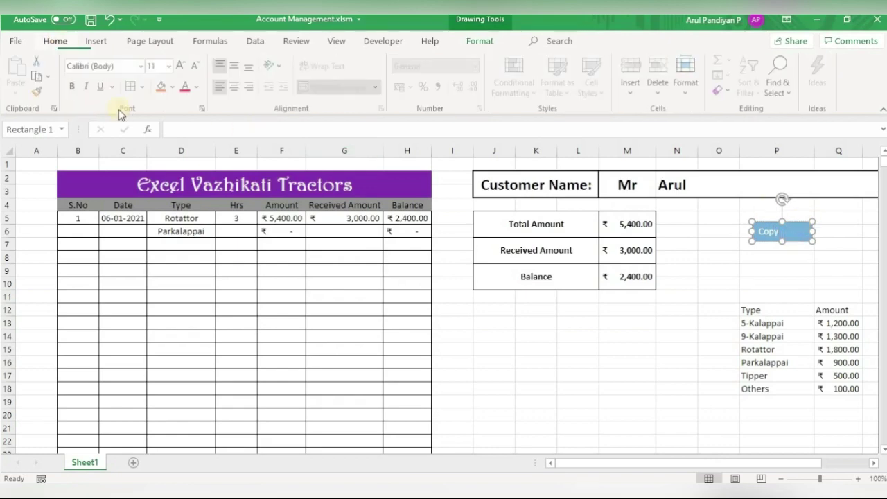
click(235, 86)
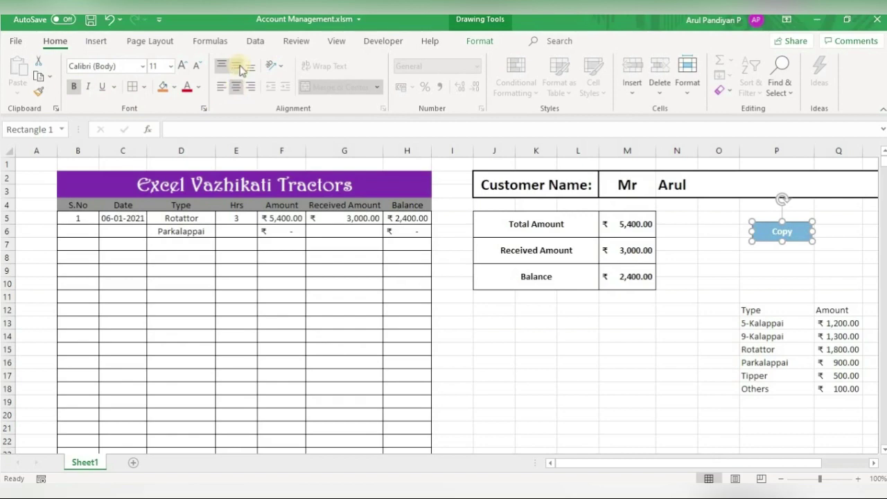
click(236, 65)
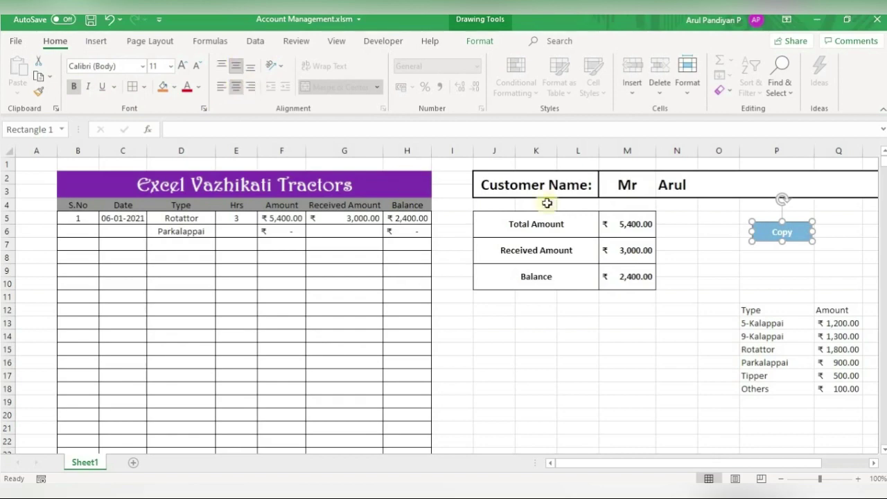
click(474, 43)
click(285, 93)
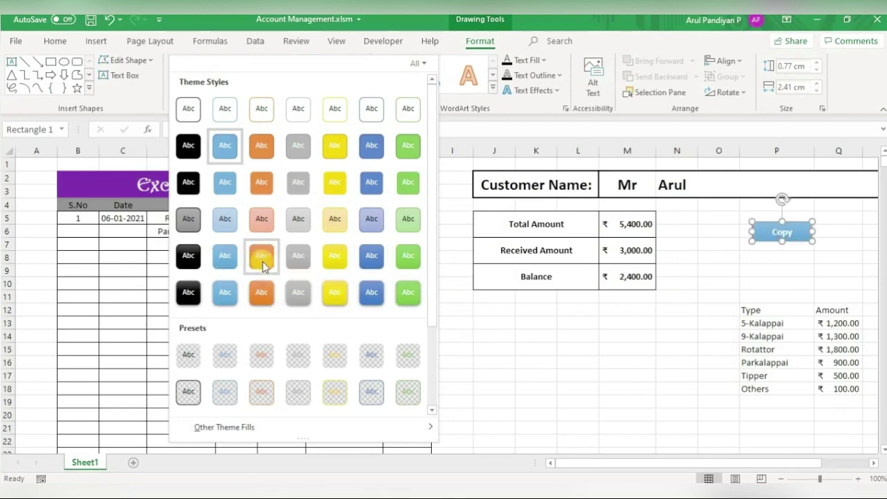
click(263, 264)
click(776, 270)
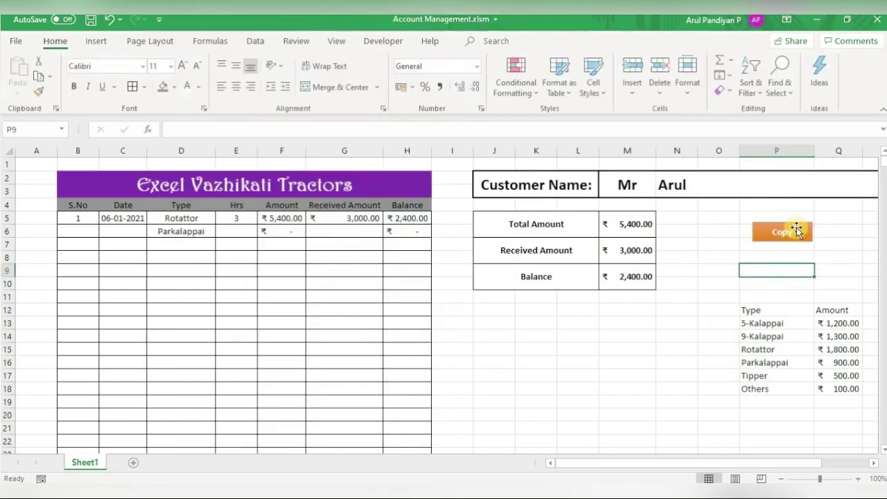
Assign the copy macro to the Copy button
right_click(797, 231)
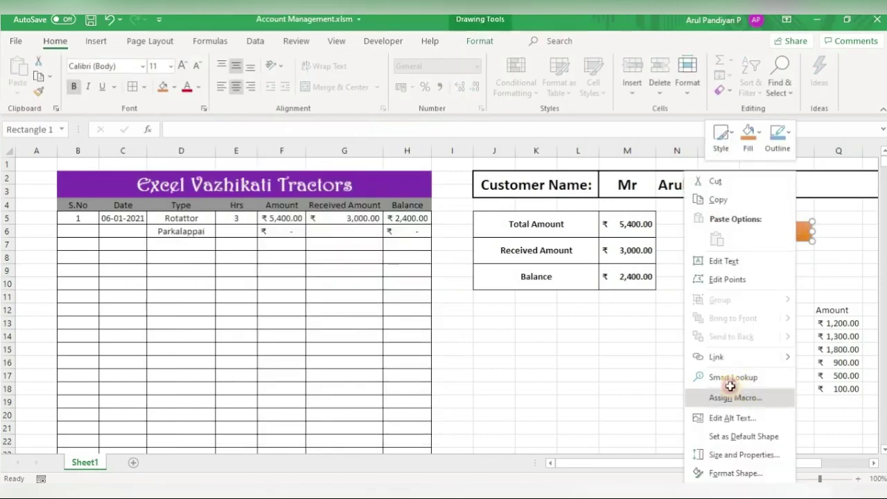
click(734, 397)
click(643, 299)
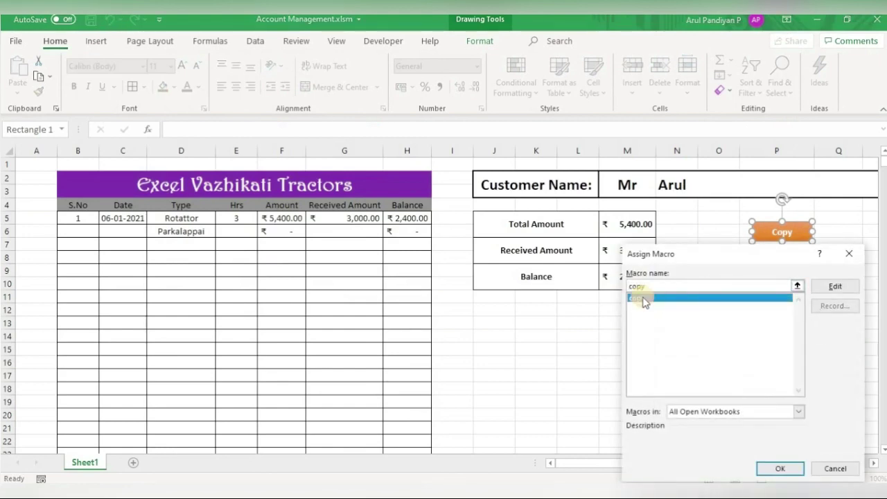
click(785, 469)
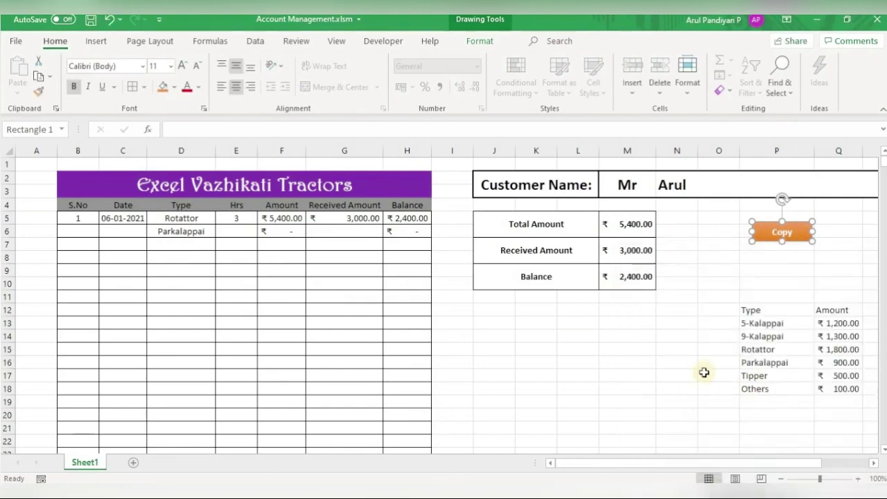
Run the Copy button and compare Sheet1 with the new customer-named sheet
click(677, 374)
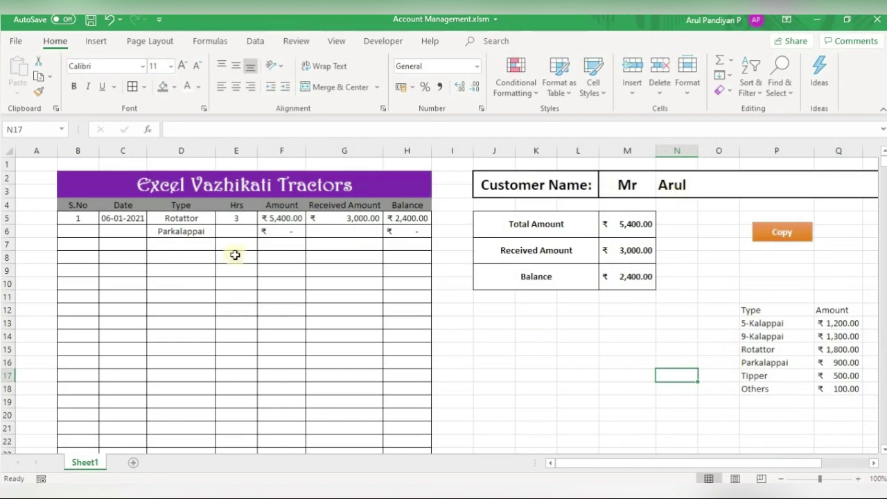
click(781, 235)
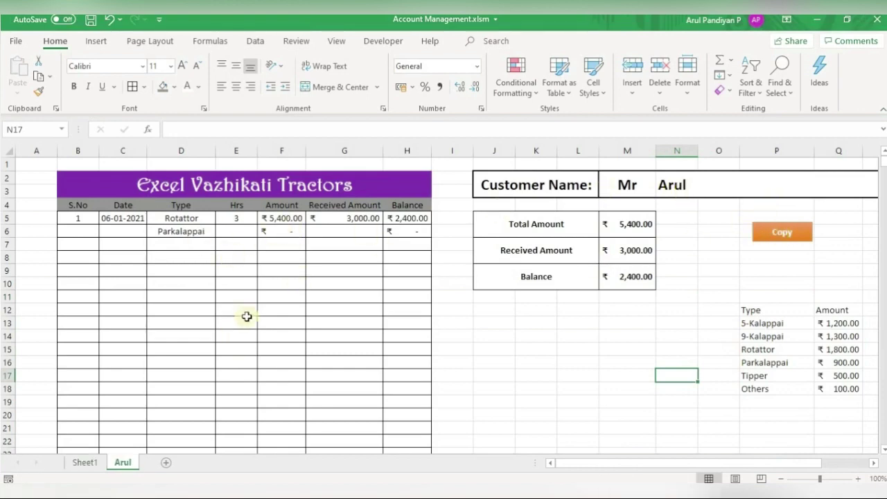
click(86, 463)
click(121, 463)
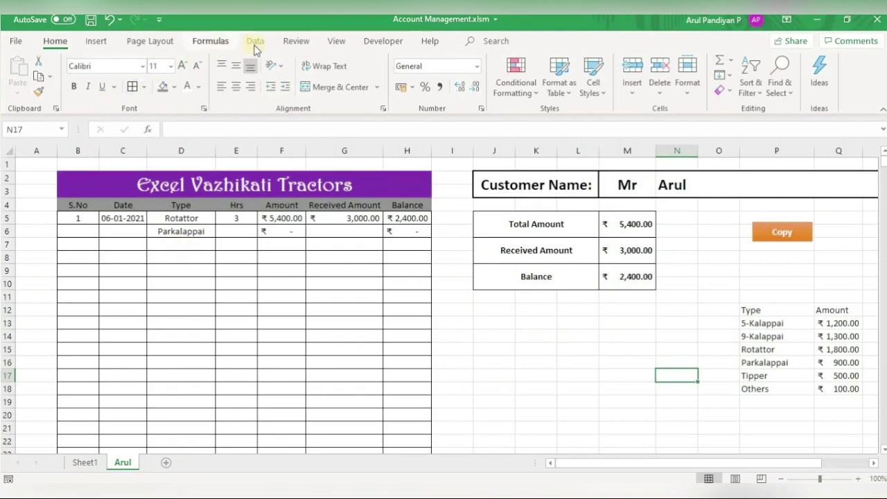
Draw a small Home rectangle below the totals box
click(96, 43)
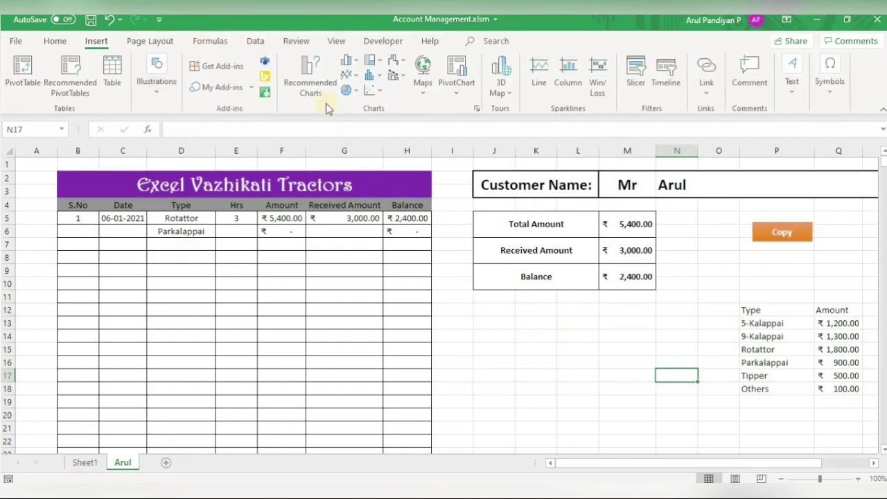
click(158, 84)
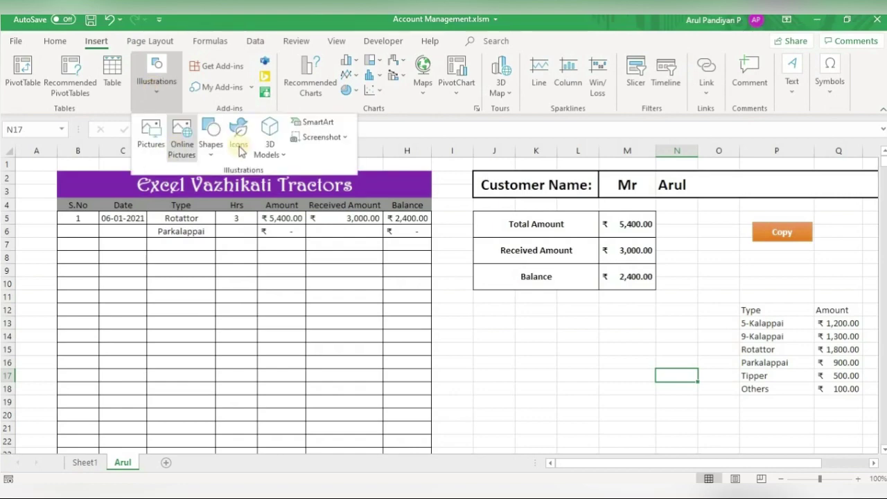
click(211, 135)
click(251, 189)
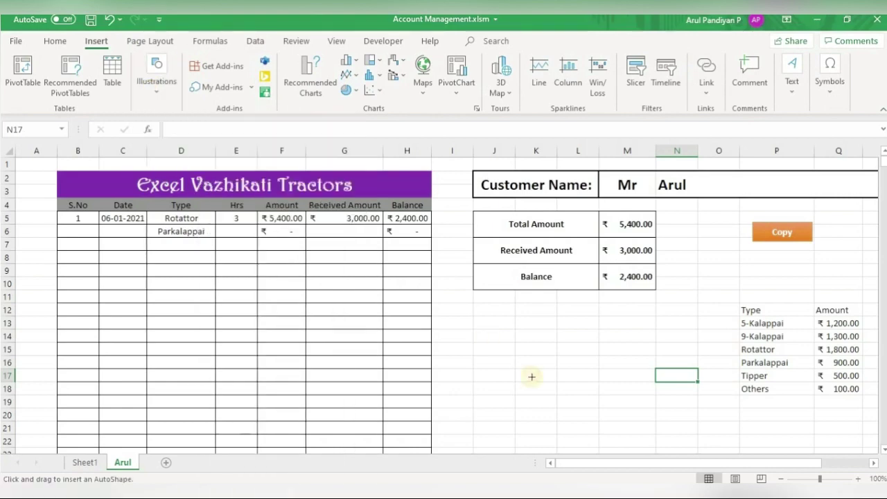
drag(513, 323, 558, 339)
text(Hom)
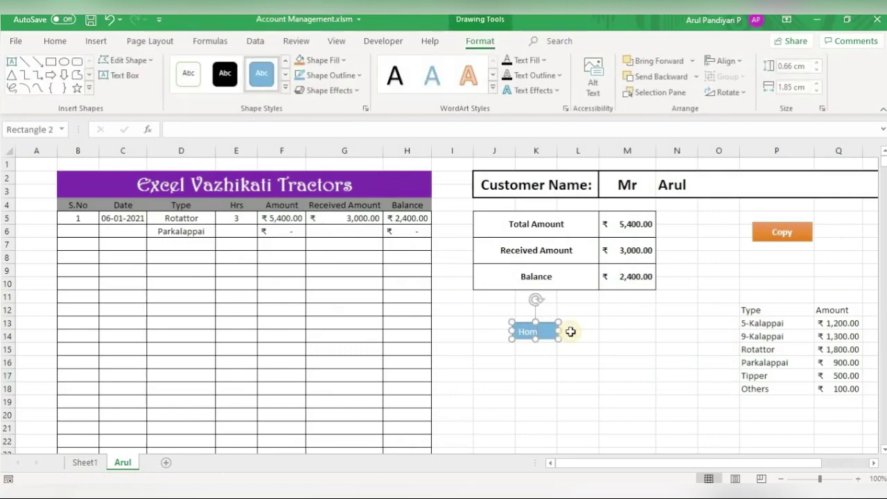
text(e)
click(578, 375)
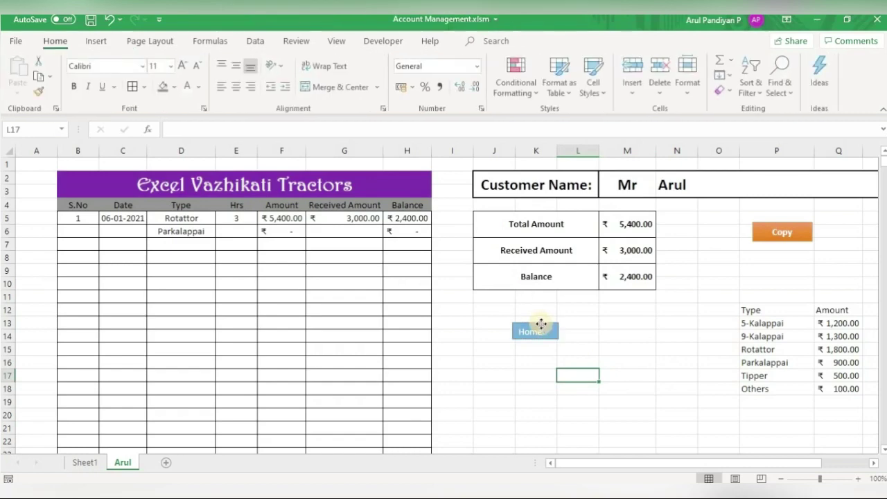
click(541, 324)
Hyperlink the Home shape to Sheet1 in this document
right_click(541, 324)
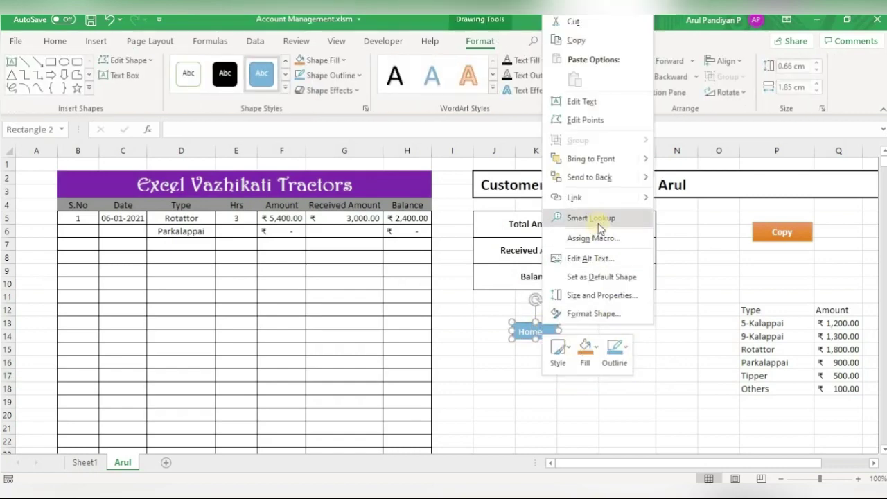
click(600, 199)
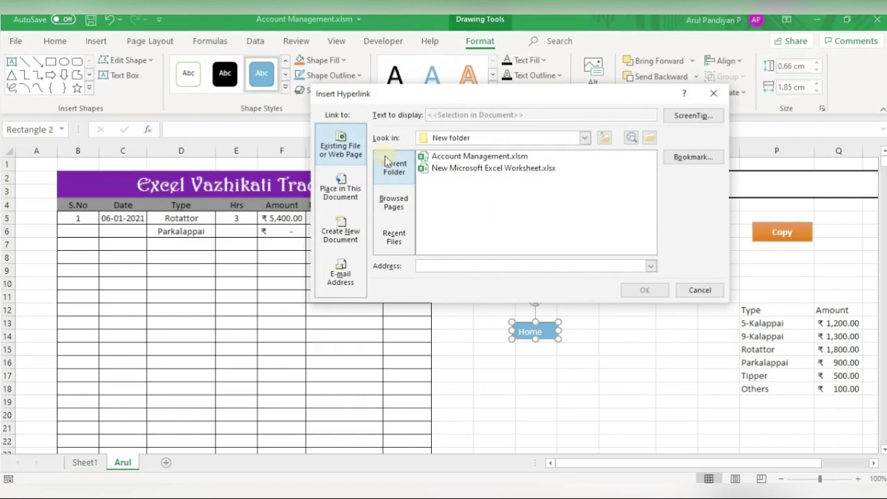
click(355, 188)
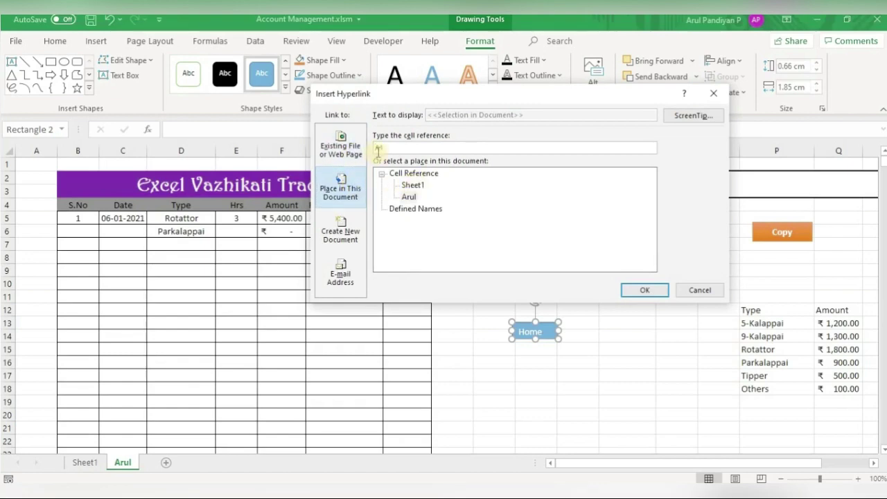
key(Escape)
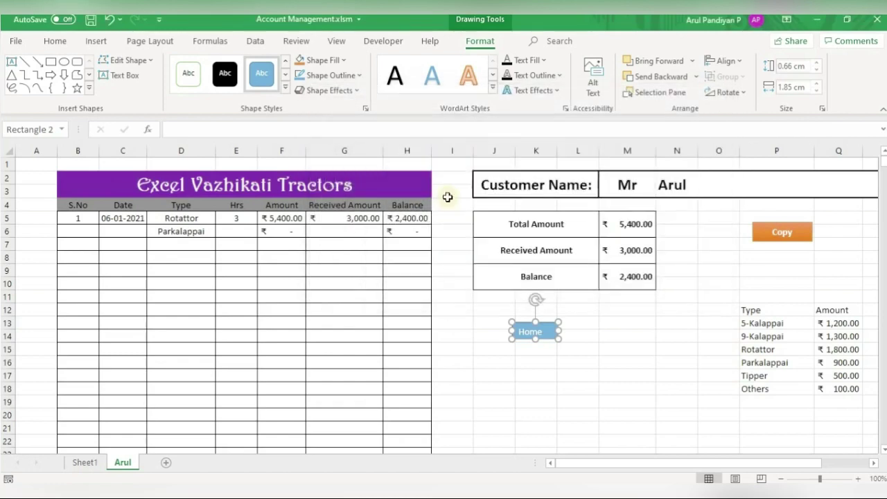
click(619, 349)
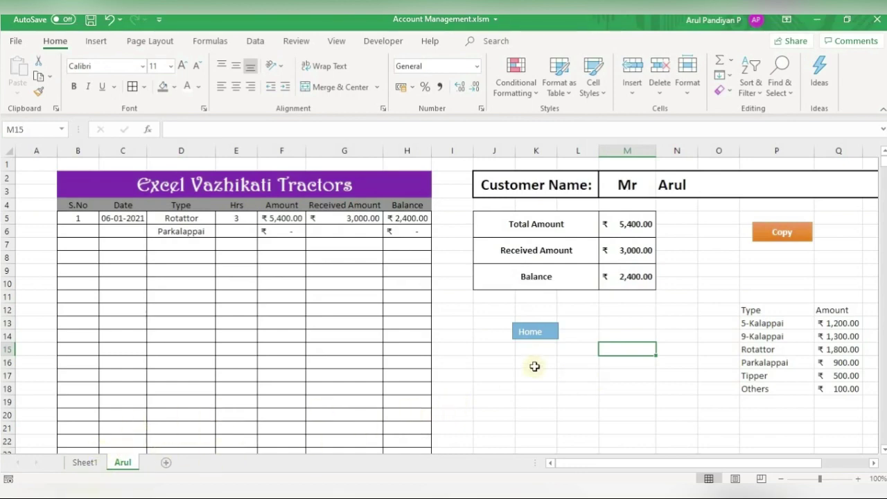
Test the Home link, then draw a Clear rectangle just below the Copy button
click(534, 331)
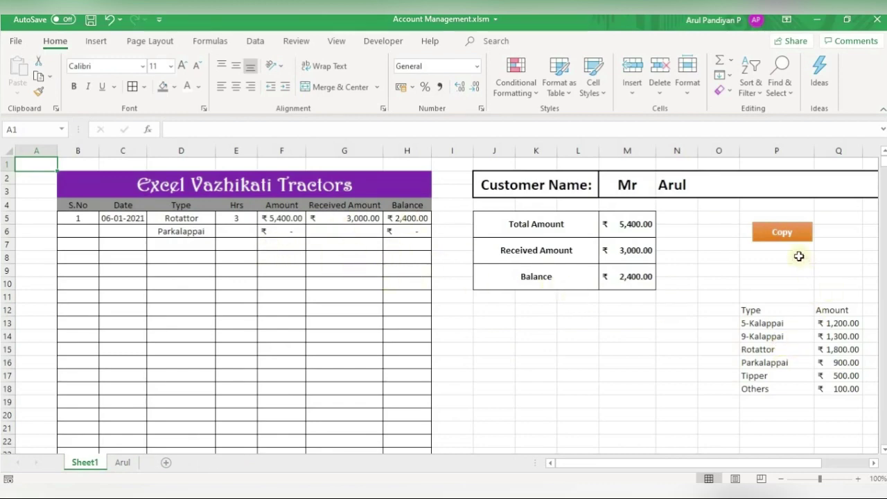
click(96, 41)
click(156, 101)
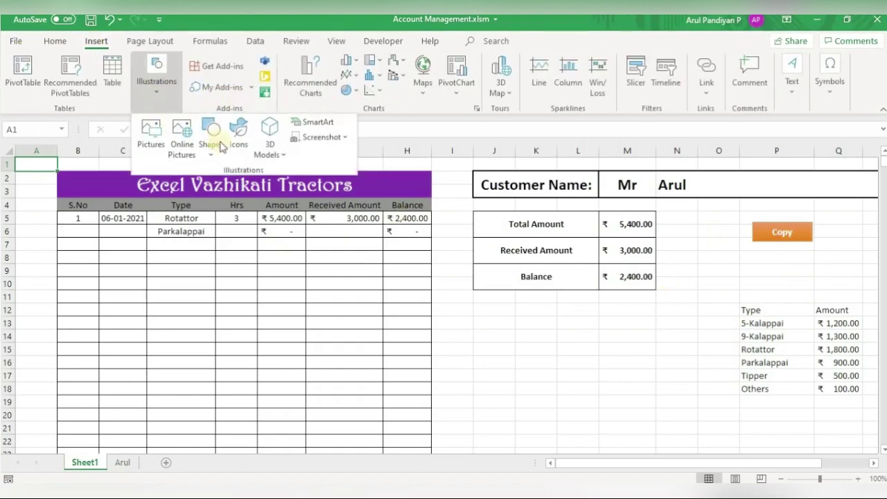
click(212, 147)
click(245, 189)
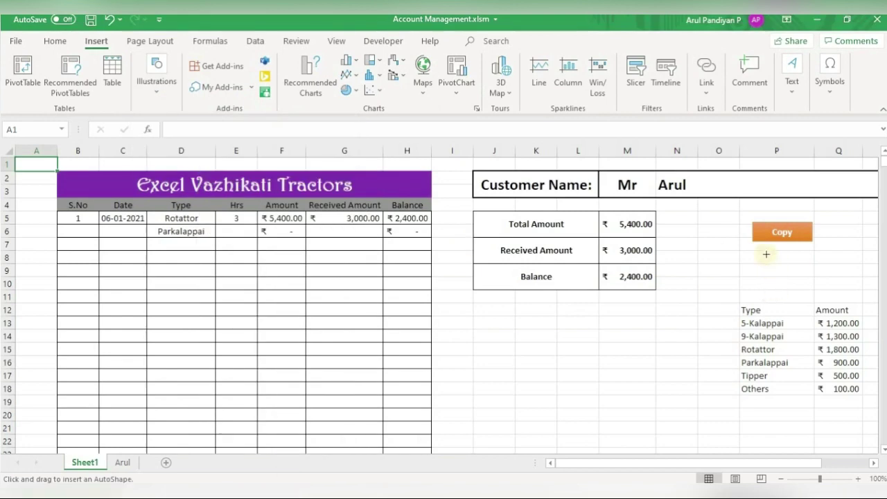
drag(759, 250, 813, 265)
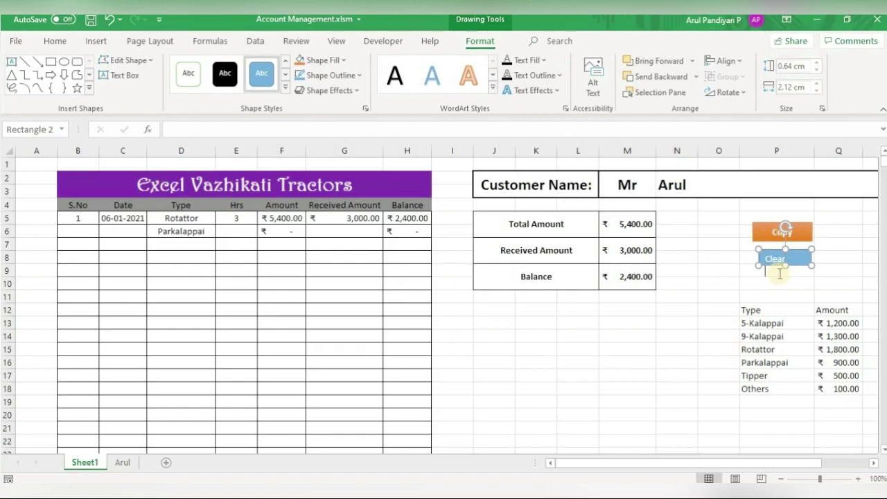
Test Copy, end the run-time error, and format-paint Copy's orange style onto Clear
click(769, 228)
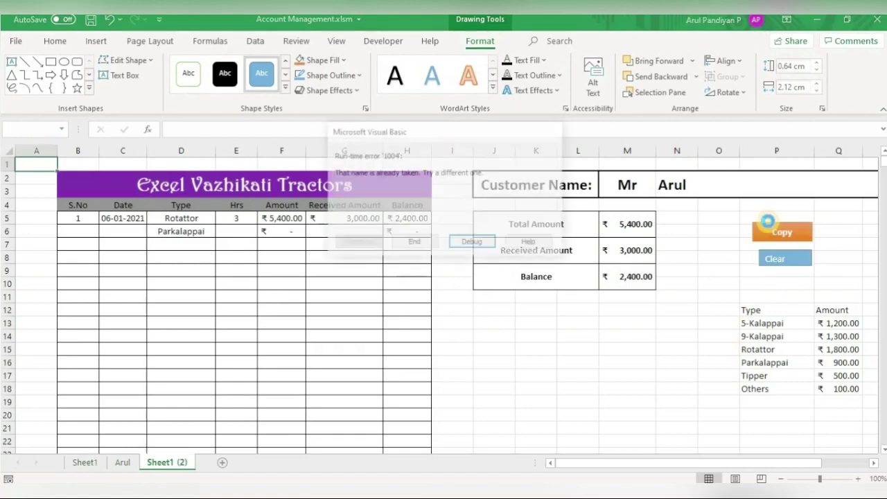
click(427, 244)
right_click(773, 229)
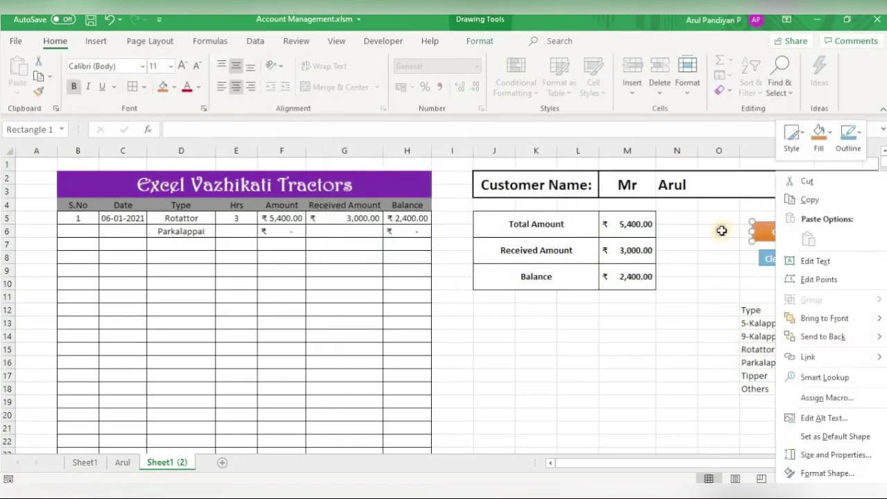
key(Escape)
click(38, 91)
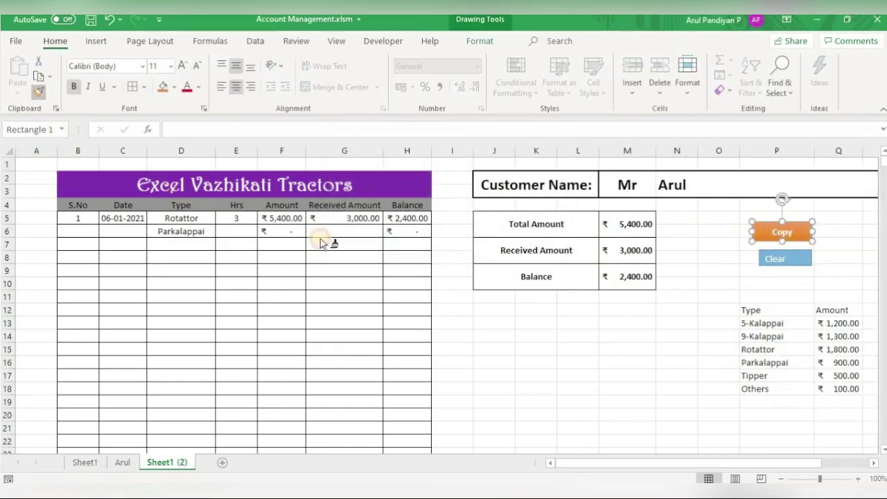
click(782, 263)
click(776, 272)
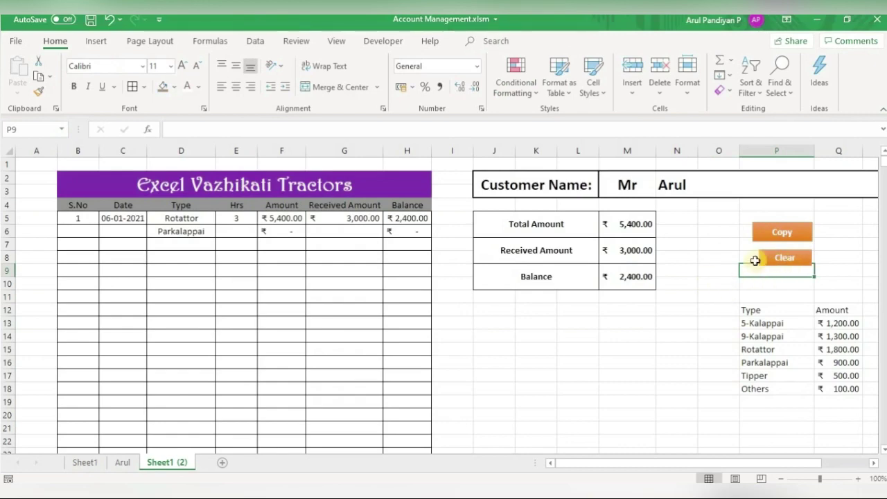
Open the Visual Basic editor and insert a new Module2
click(384, 41)
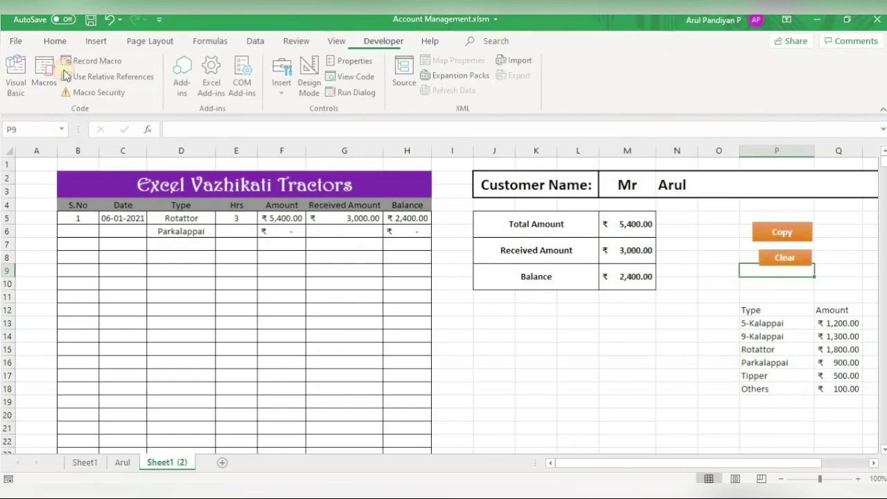
click(17, 75)
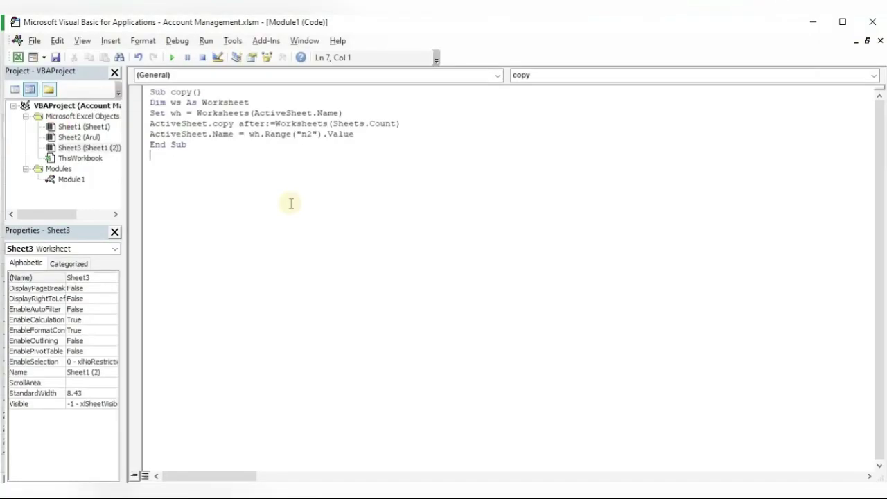
click(108, 41)
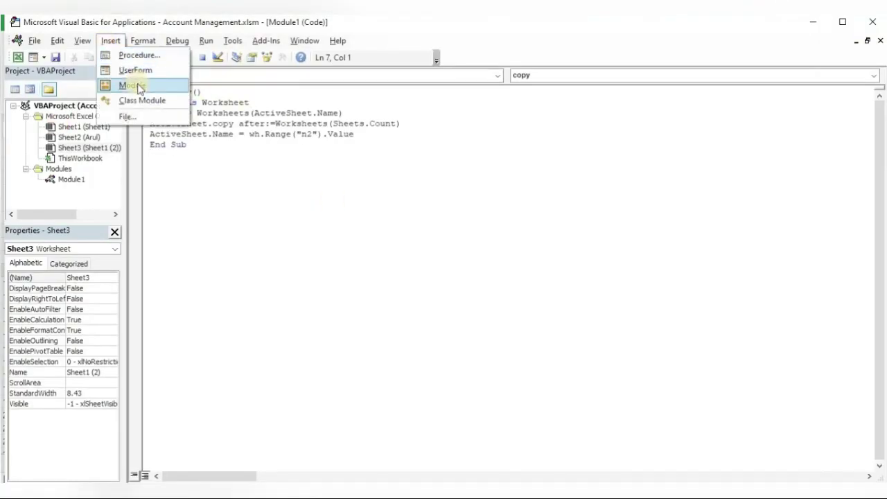
click(139, 87)
text(sub clear)
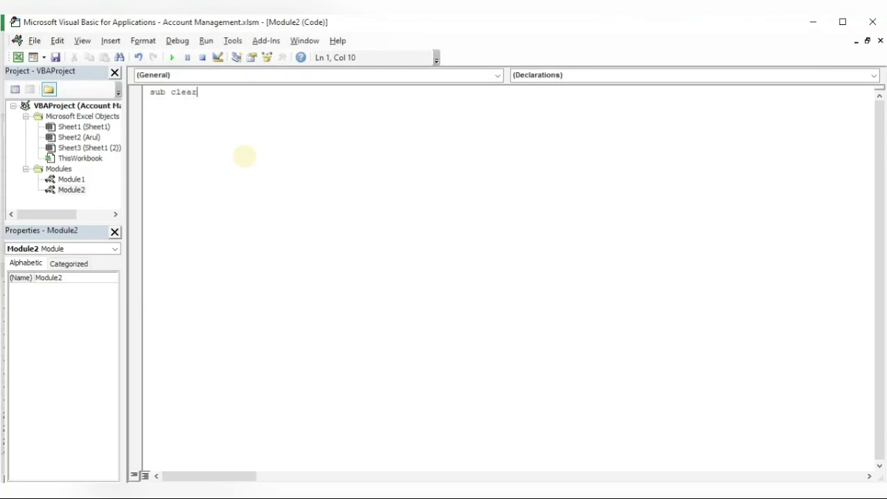
Declare Sub clear() and check in the sheet where the entry table starts
key(Return)
text(range)
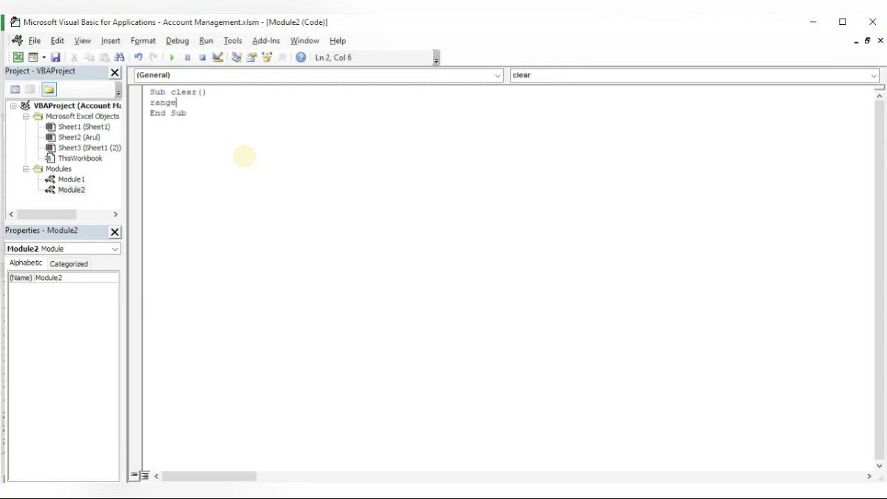
text(()
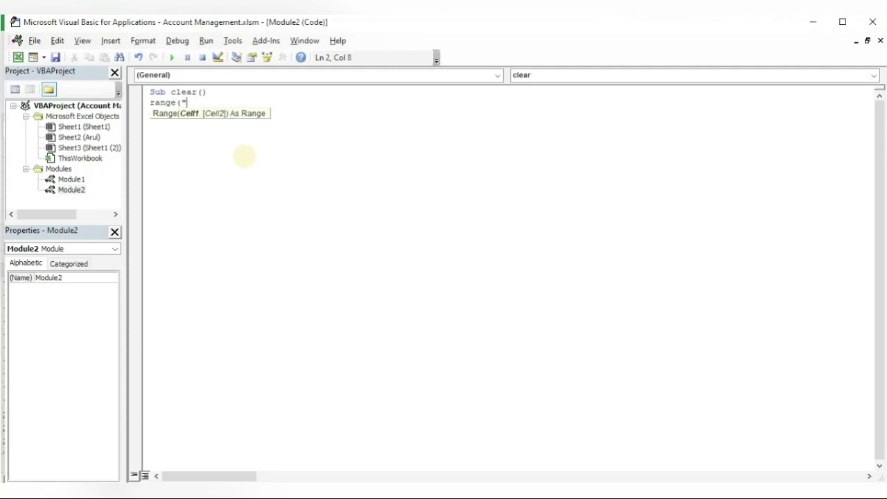
click(814, 21)
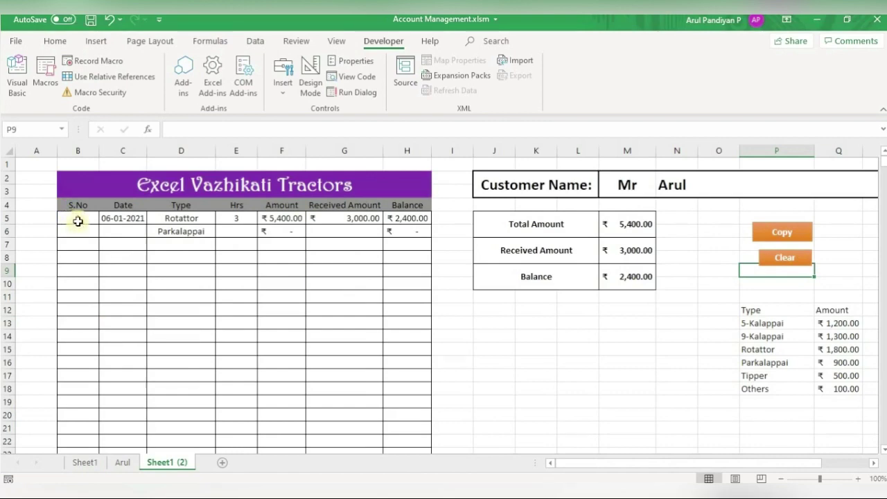
click(77, 221)
text(1)
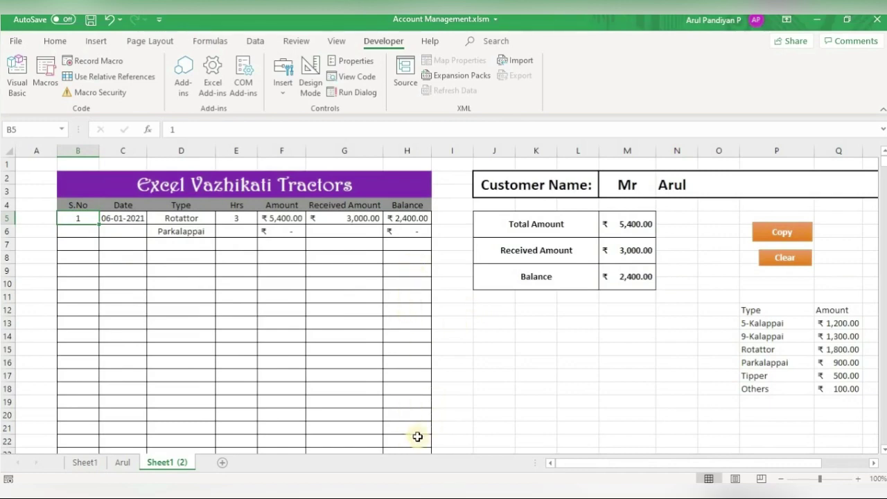
click(485, 450)
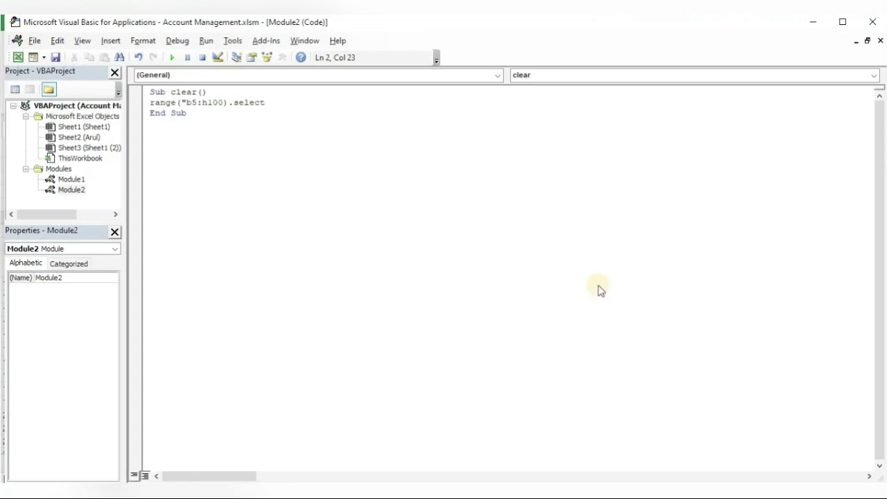
Fix the missing quote in Range("b5:h100").Select and add a Selection.ClearContents line
key(Return)
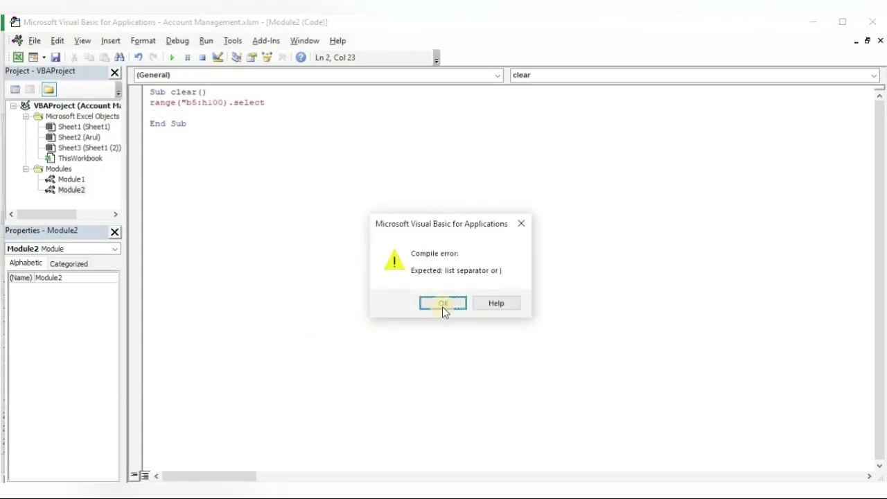
click(442, 306)
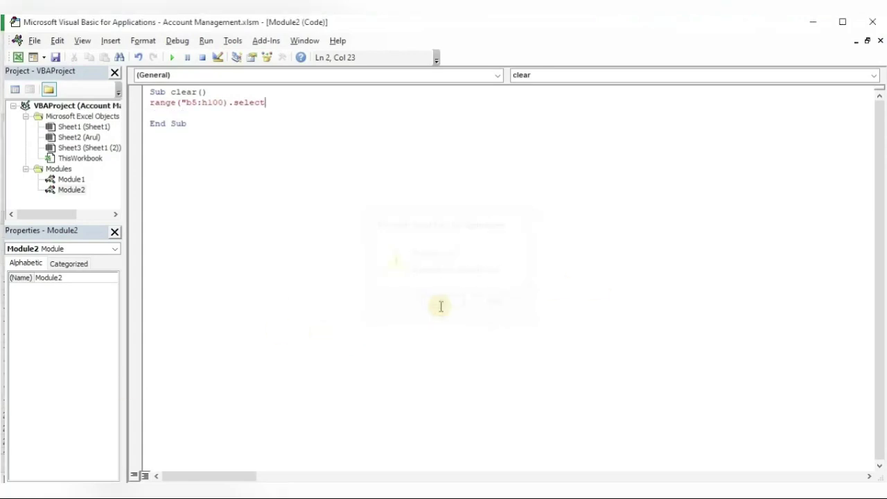
click(224, 103)
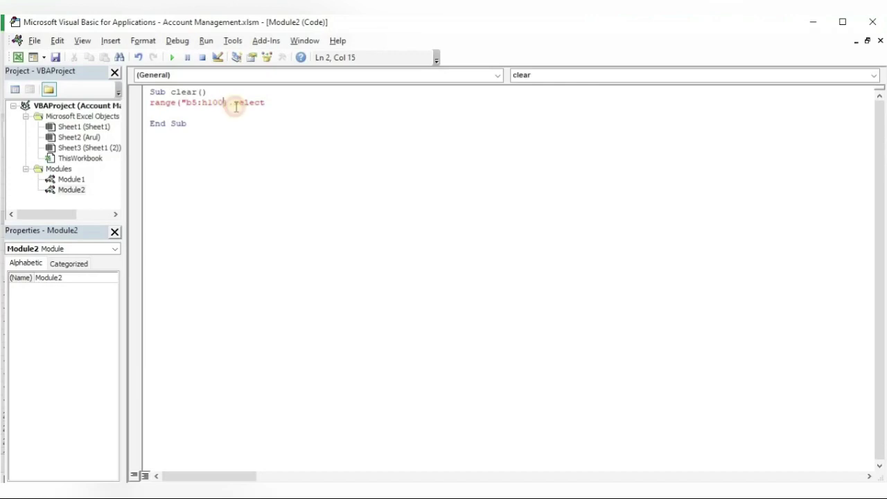
click(197, 115)
text(selection.clearcontents)
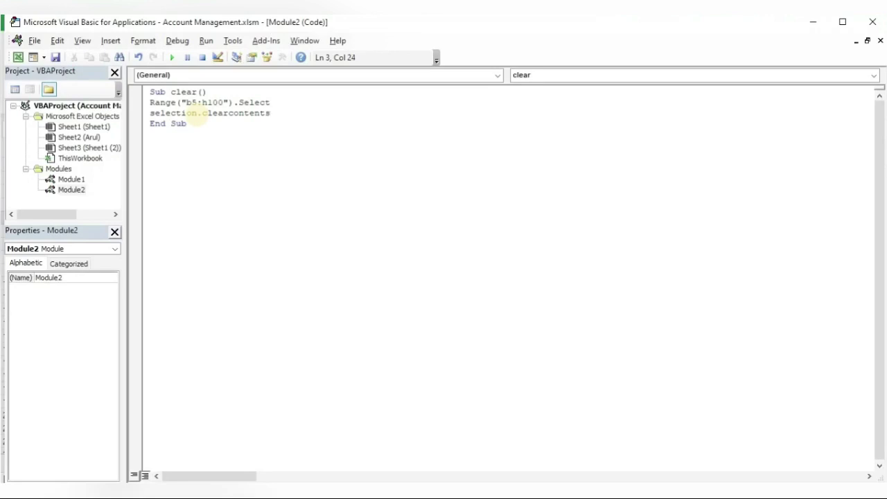
key(Return)
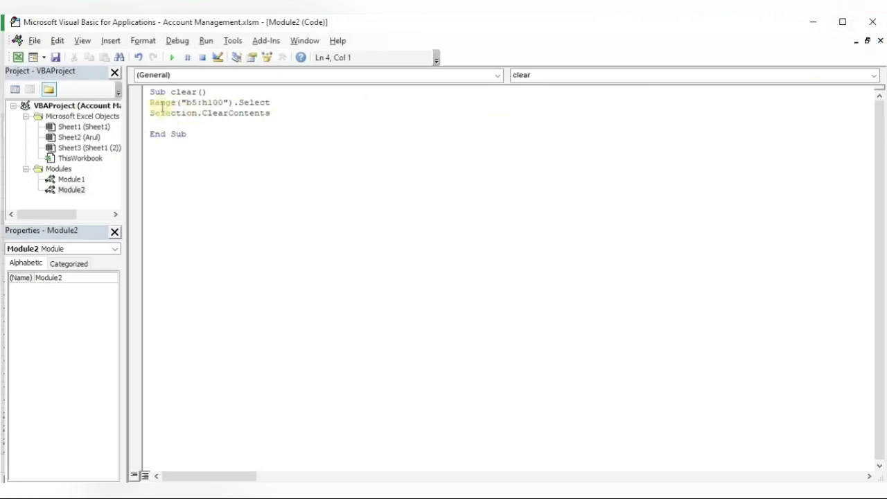
Copy the Range("b5:h100").Select statement onto line 4, then return to the worksheet
drag(150, 103, 272, 101)
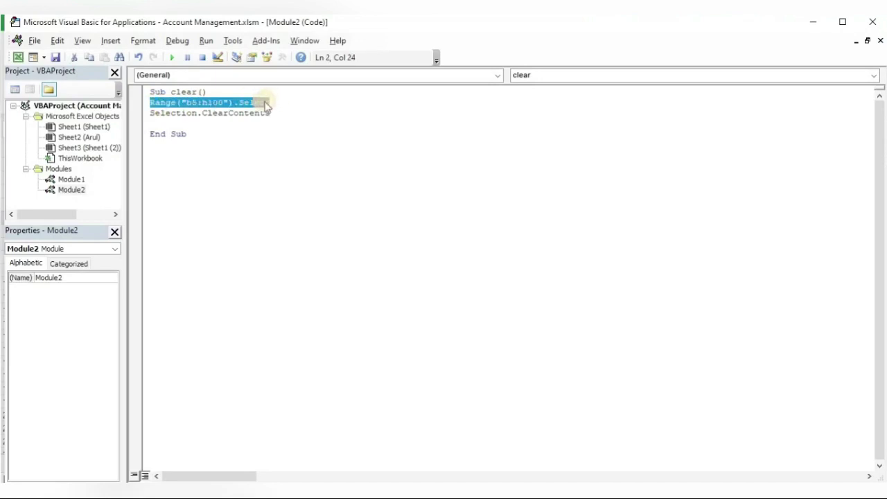
click(171, 125)
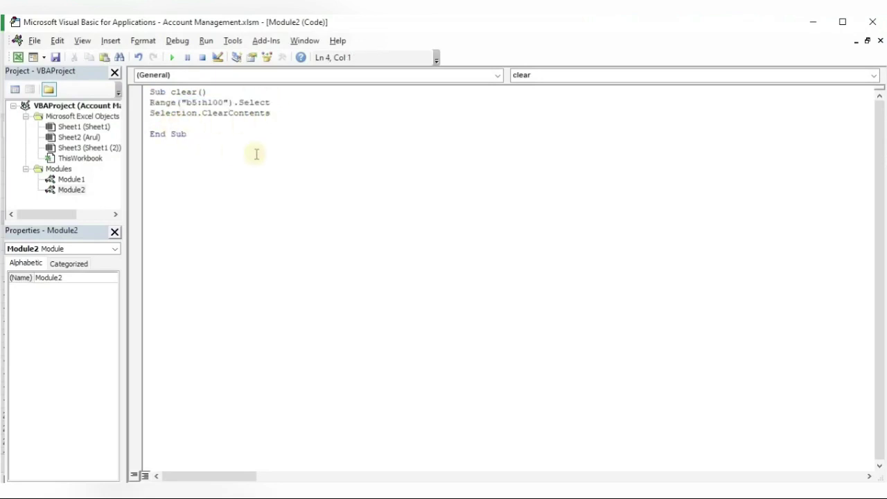
key(ctrl+v)
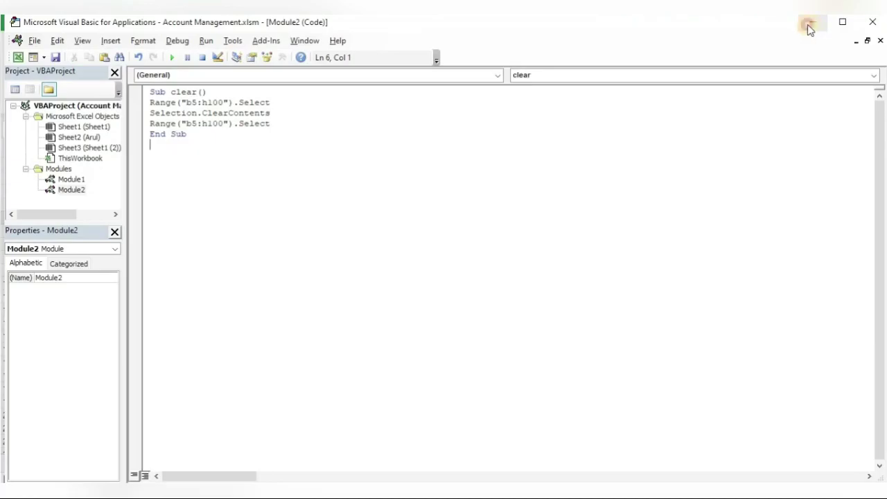
click(810, 27)
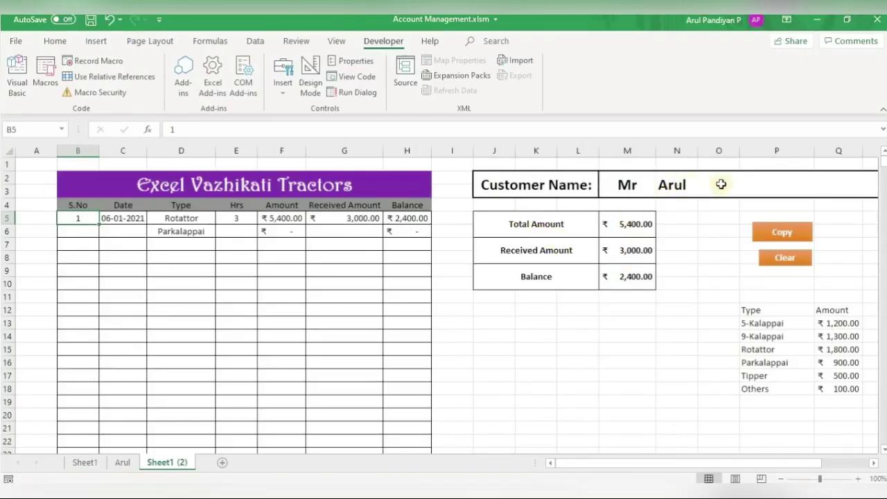
click(678, 184)
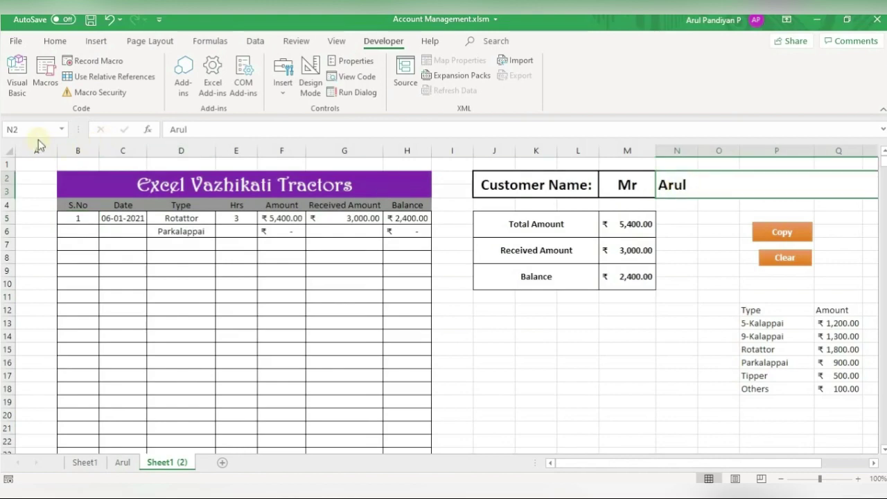
click(618, 226)
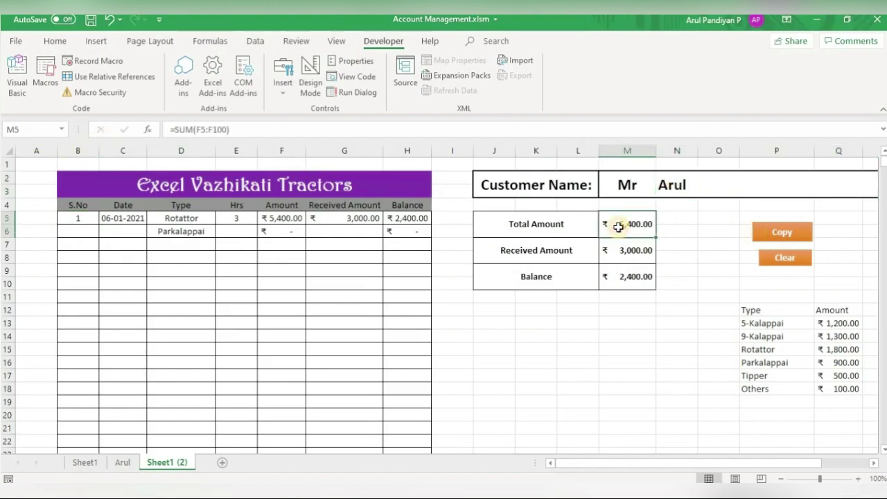
click(635, 251)
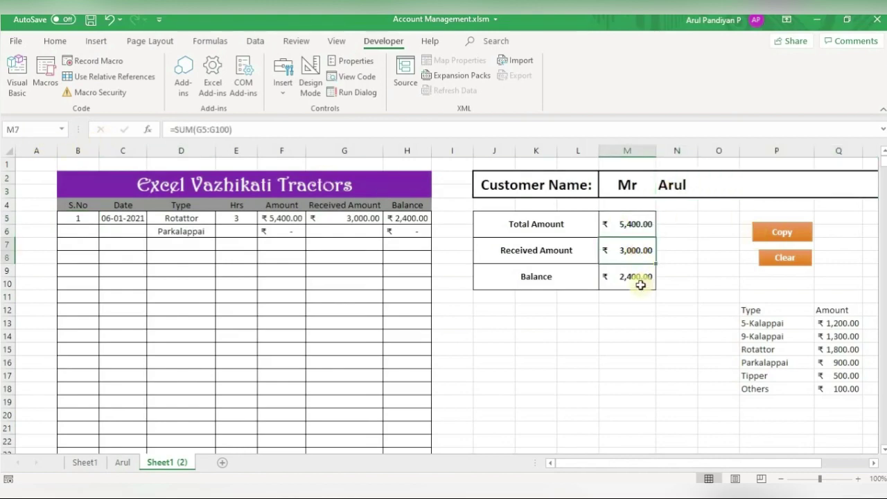
click(639, 282)
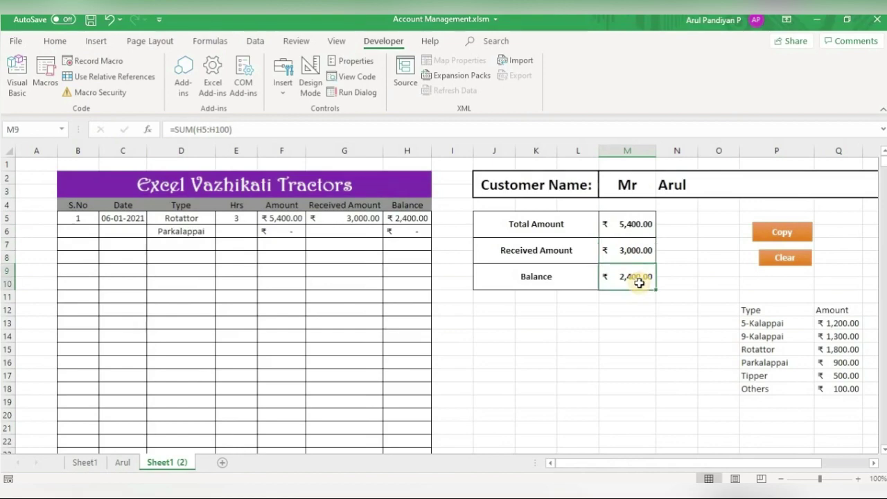
click(670, 182)
click(816, 19)
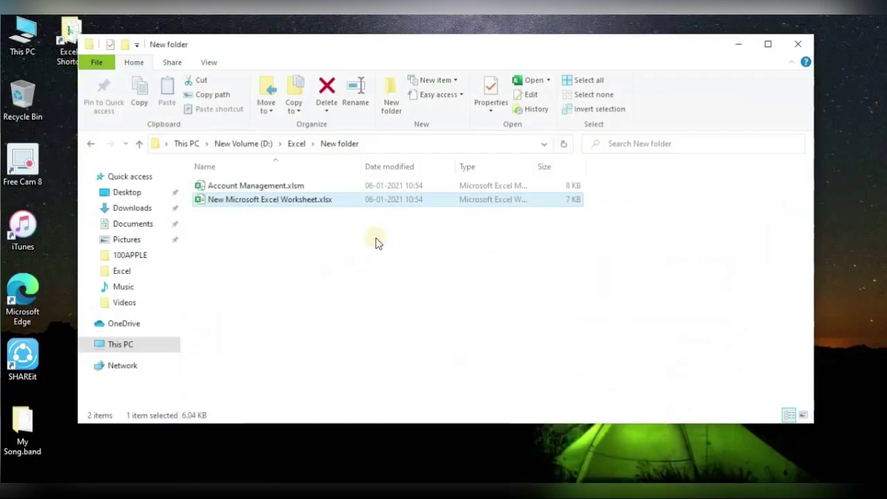
mouse_move(430, 493)
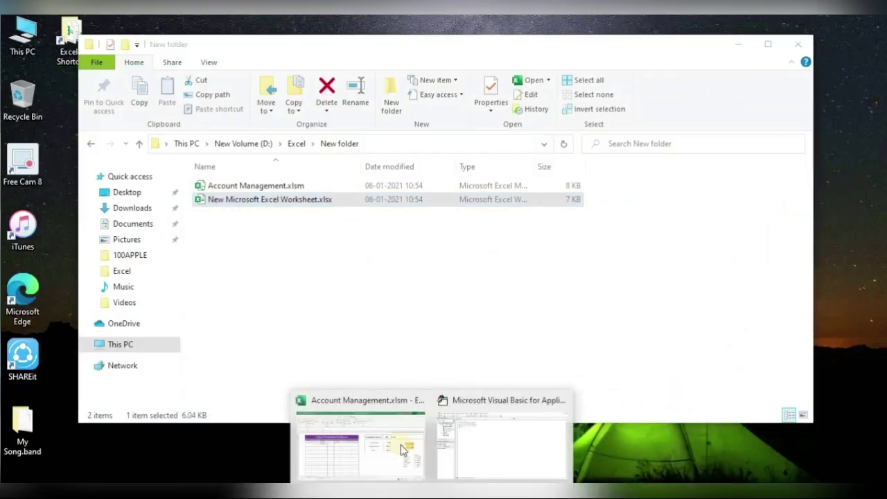
click(402, 447)
Change line 4's range from b5:h100 to m7:m9
click(484, 443)
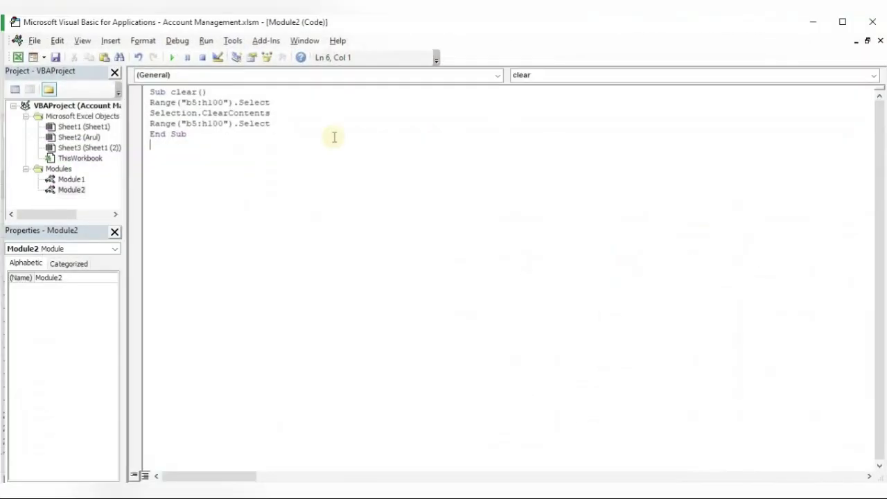
click(197, 124)
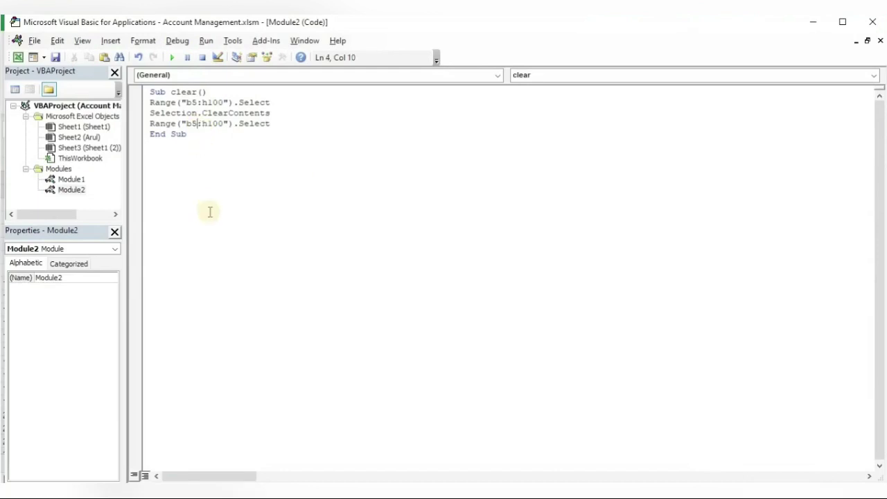
key(BackSpace)
key(BackSpace)
text(m7)
click(224, 124)
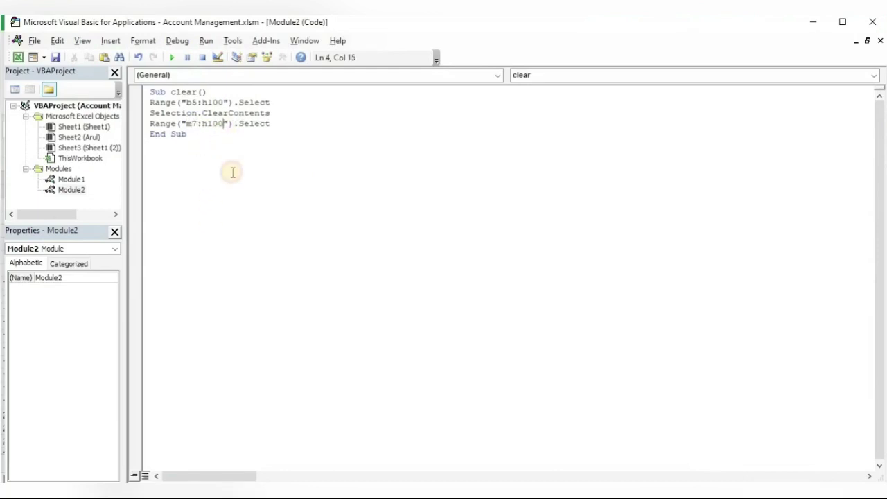
key(BackSpace)
key(BackSpace)
key(BackSpace)
key(BackSpace)
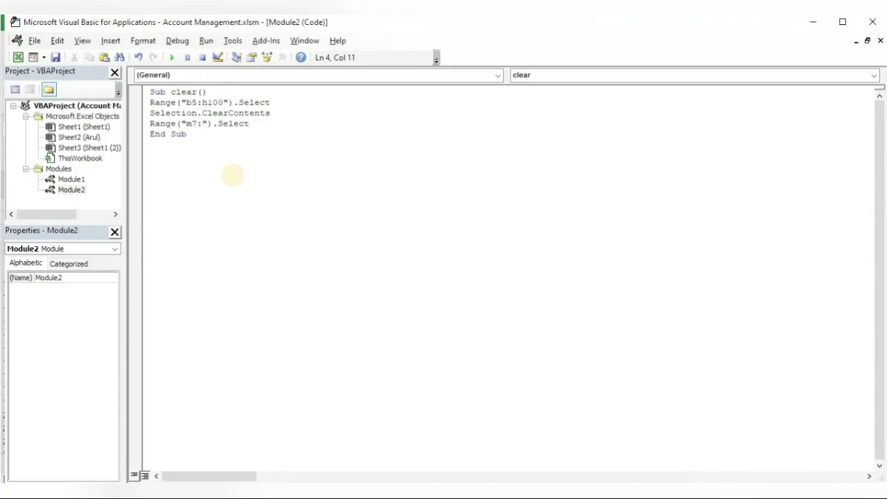
text(m9)
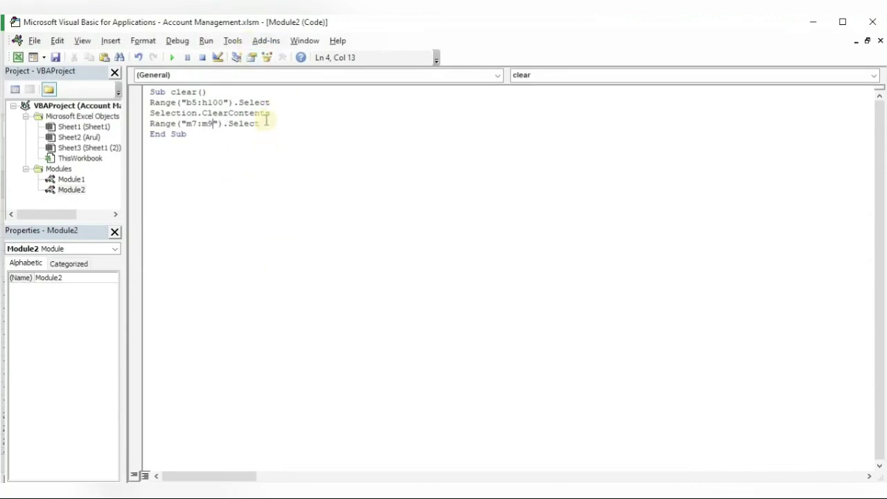
Add a Range("n2").Select line below the m7:m9 selection
click(276, 126)
key(Return)
text(Range)
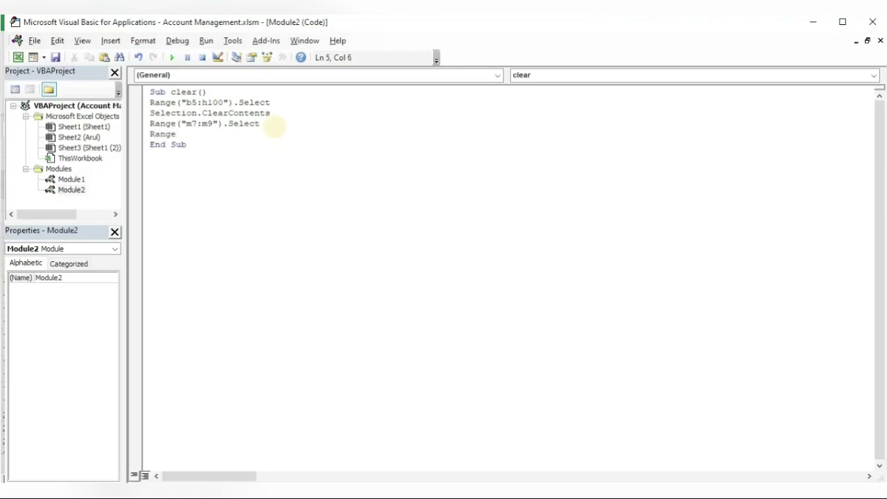
text(("n2)
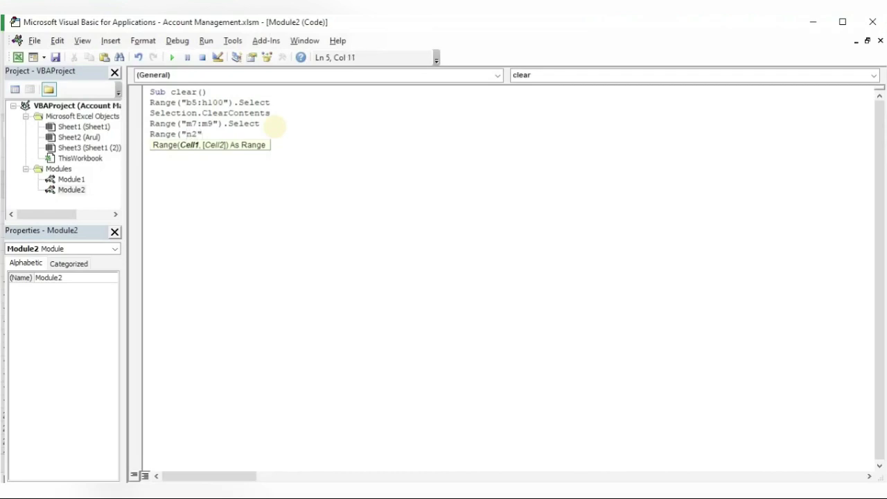
text())
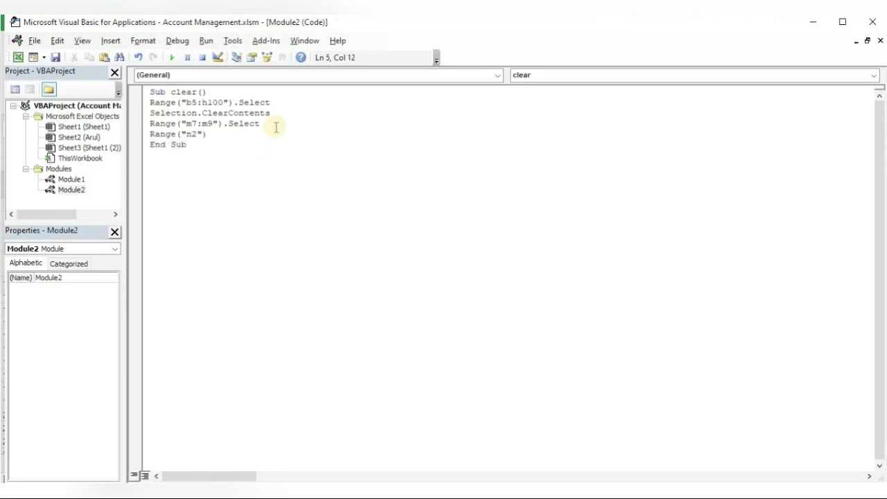
text(,)
key(BackSpace)
text(.se)
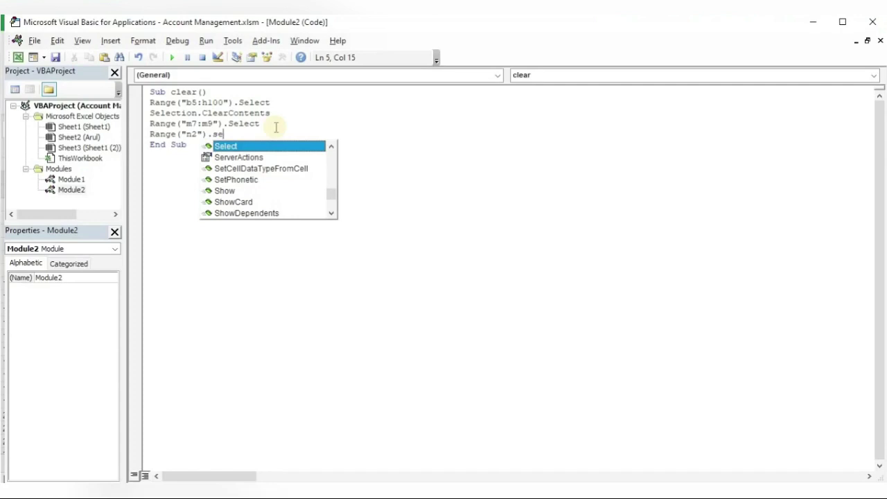
key(Tab)
Move the Selection.ClearContents statement below all three Select lines, just before End Sub
click(151, 113)
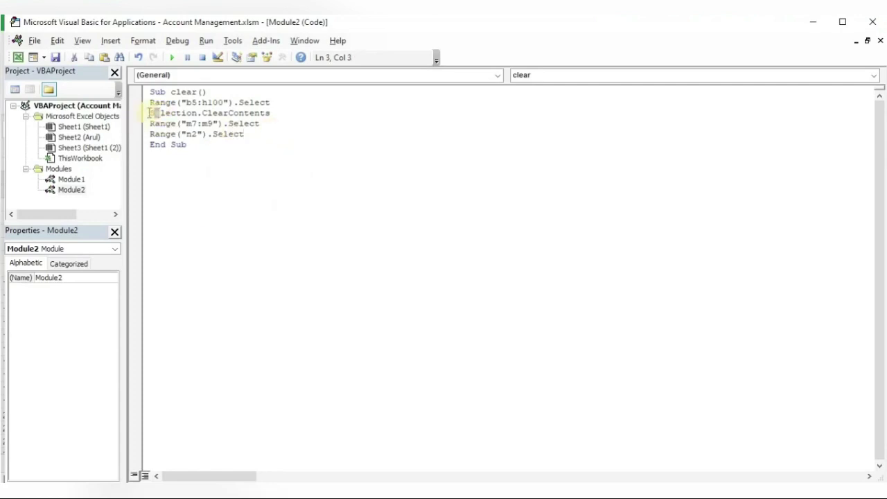
drag(151, 113, 275, 118)
key(ctrl+c)
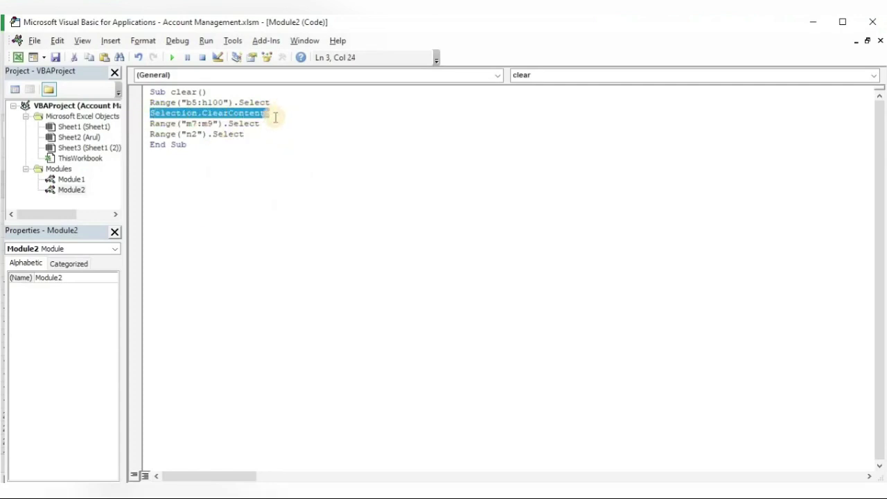
key(Delete)
key(BackSpace)
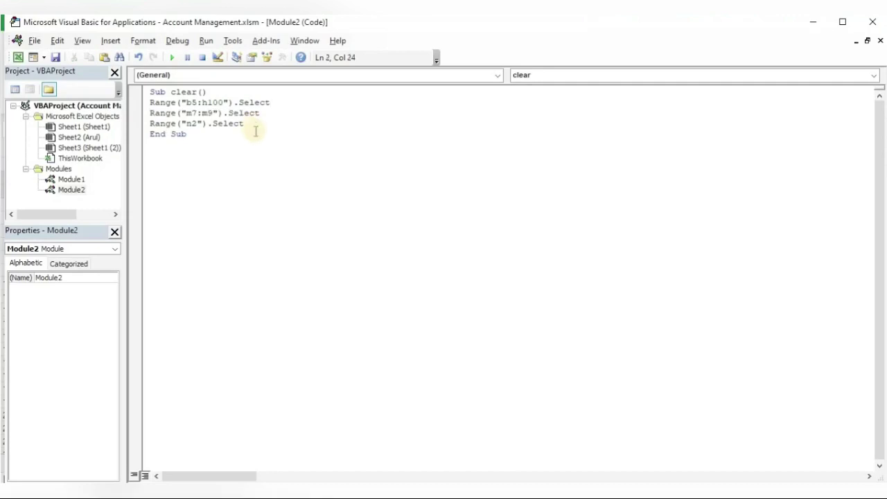
click(273, 126)
key(Return)
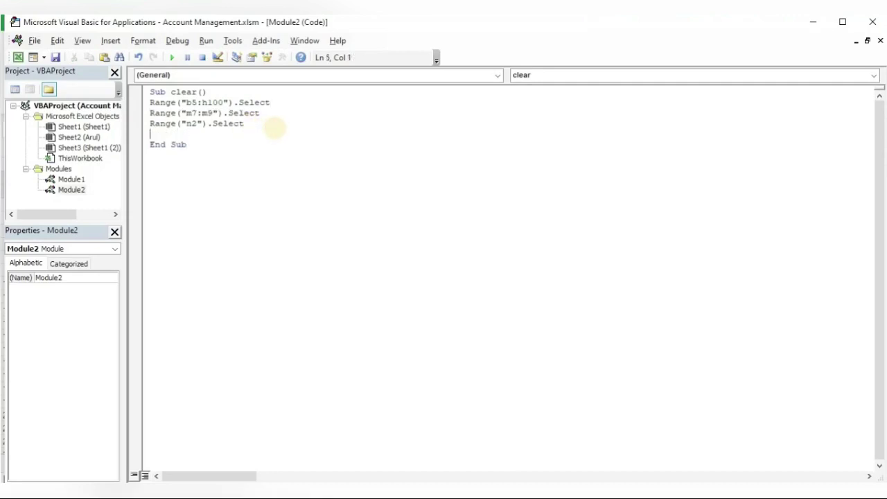
key(ctrl+v)
click(263, 169)
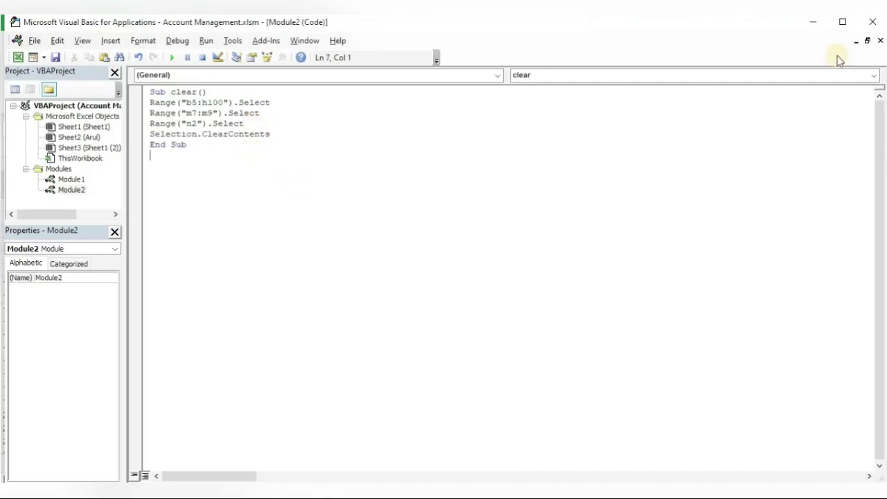
Assign the clear macro to the Clear shape on the current sheet
click(874, 22)
right_click(786, 262)
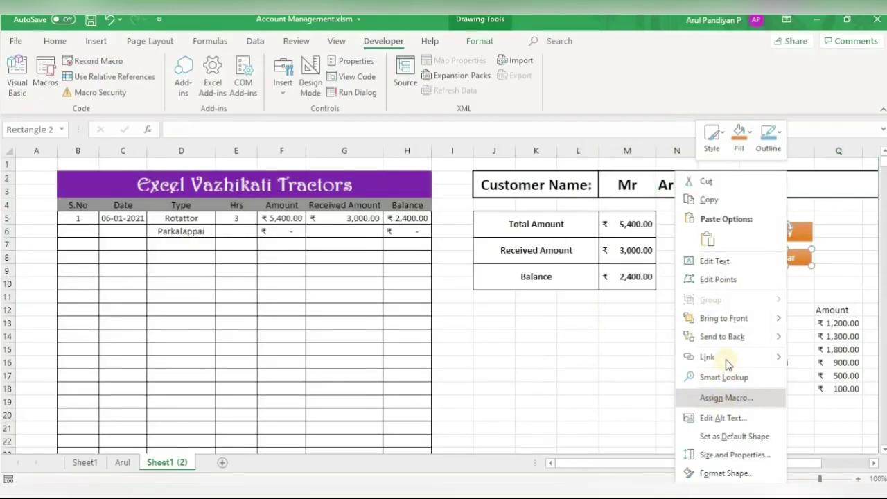
click(726, 362)
click(697, 290)
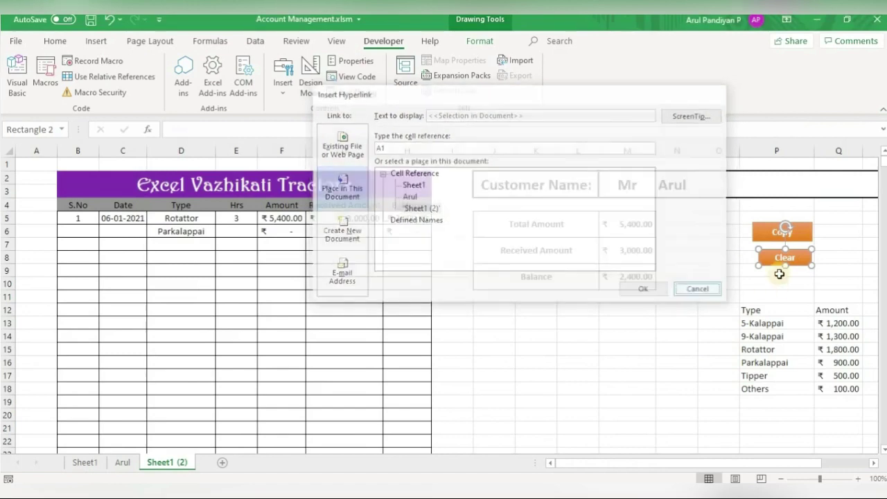
right_click(779, 263)
click(700, 395)
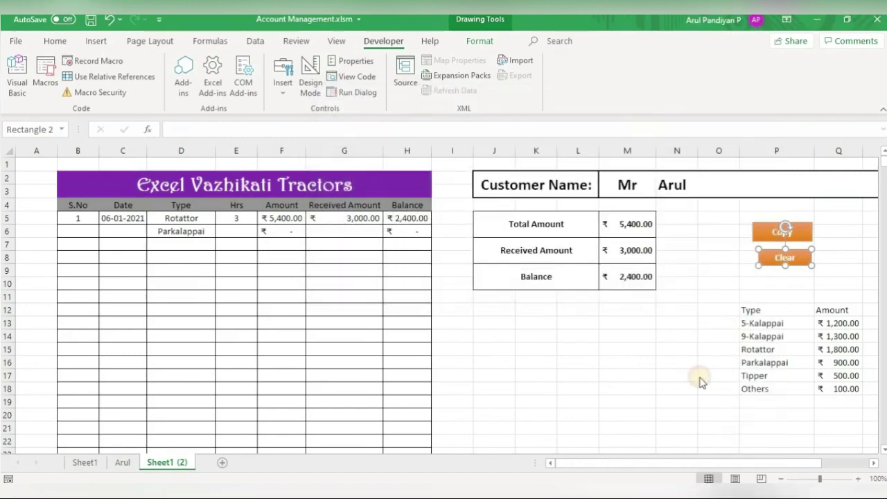
click(606, 299)
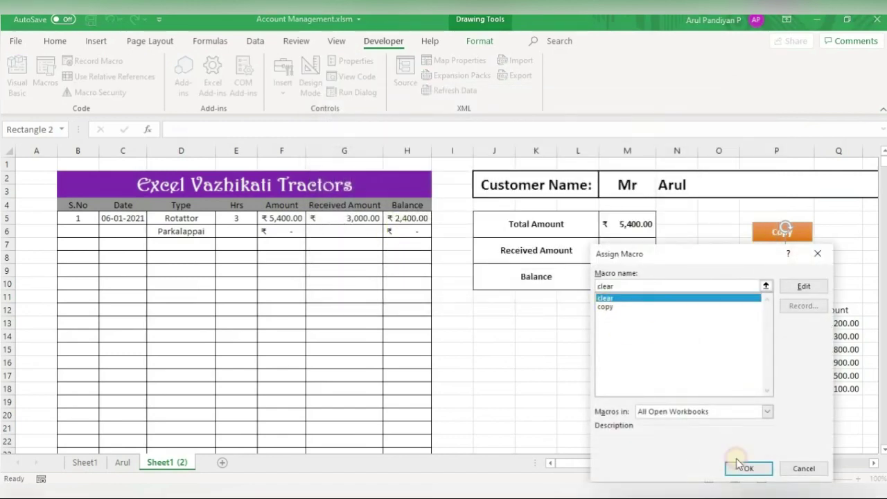
click(749, 468)
click(619, 375)
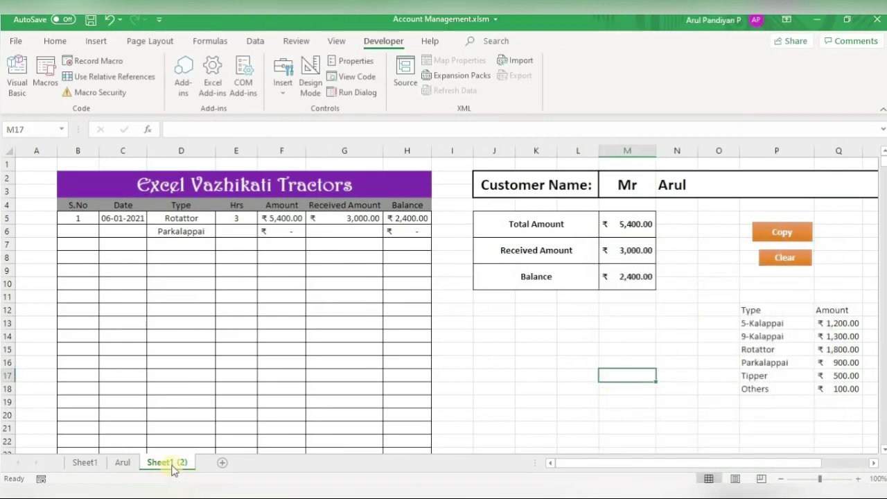
Assign the clear macro to Sheet1's Clear shape, then go to the Arul sheet
click(96, 464)
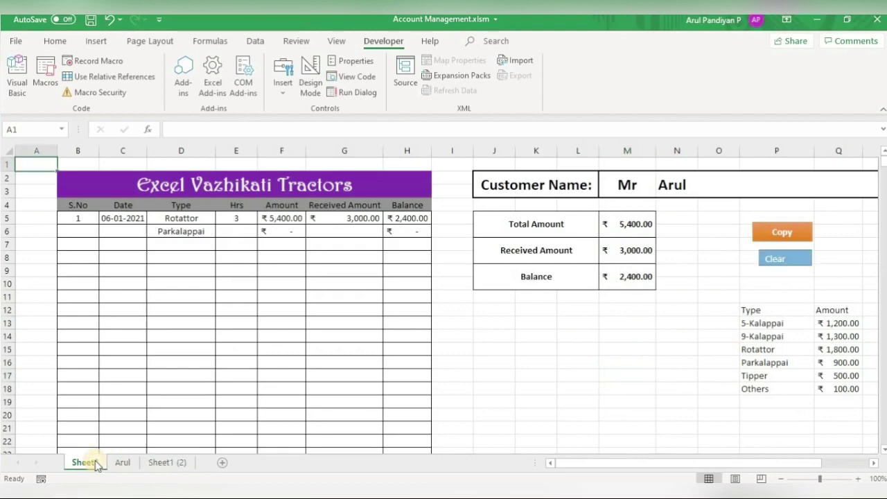
right_click(798, 262)
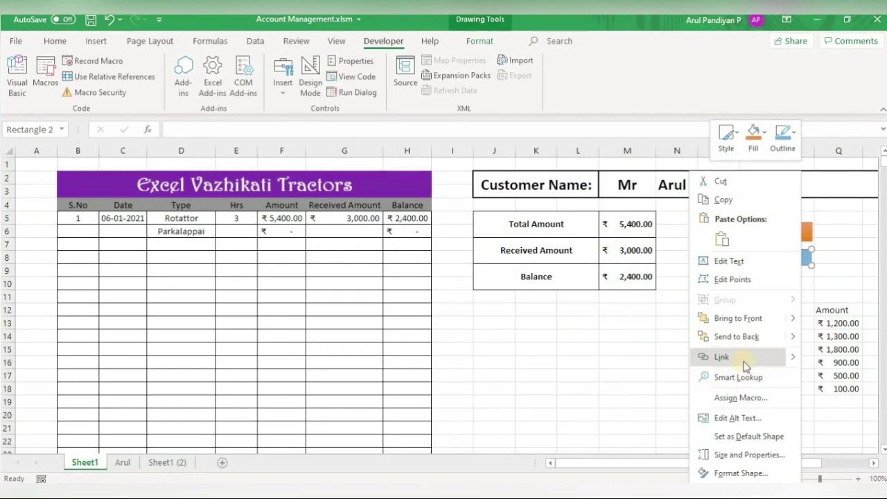
click(738, 356)
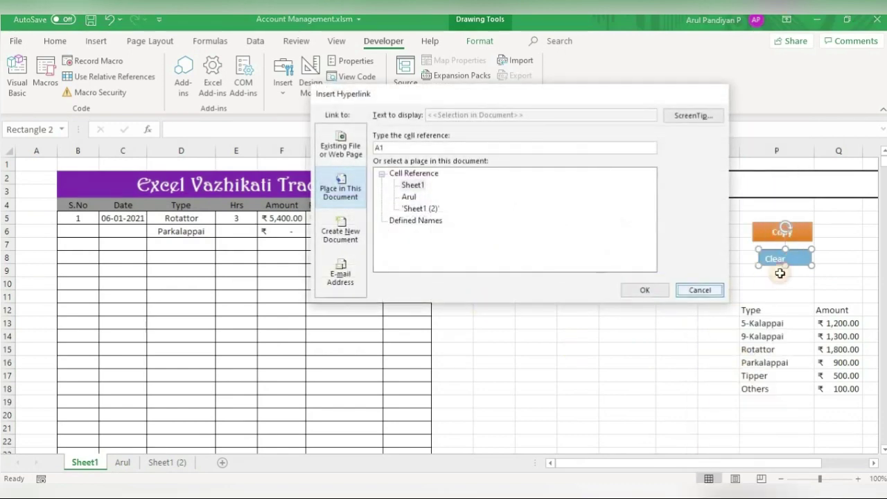
click(698, 289)
right_click(782, 258)
click(714, 398)
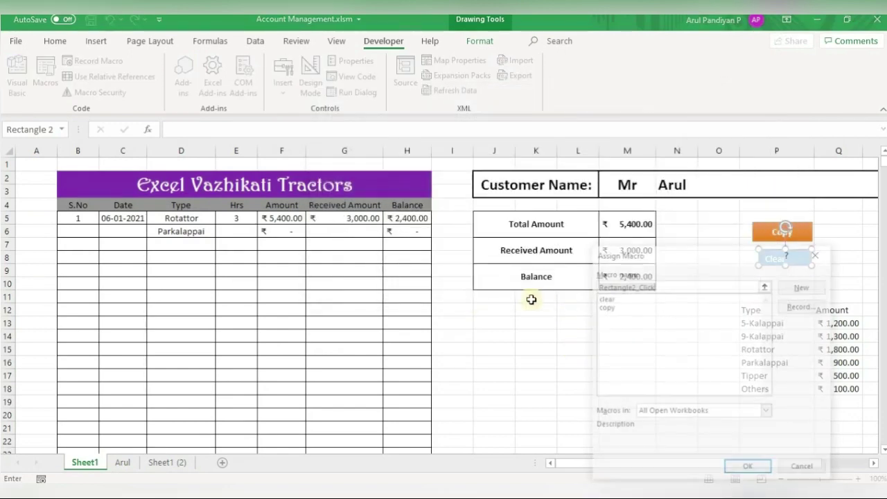
click(610, 307)
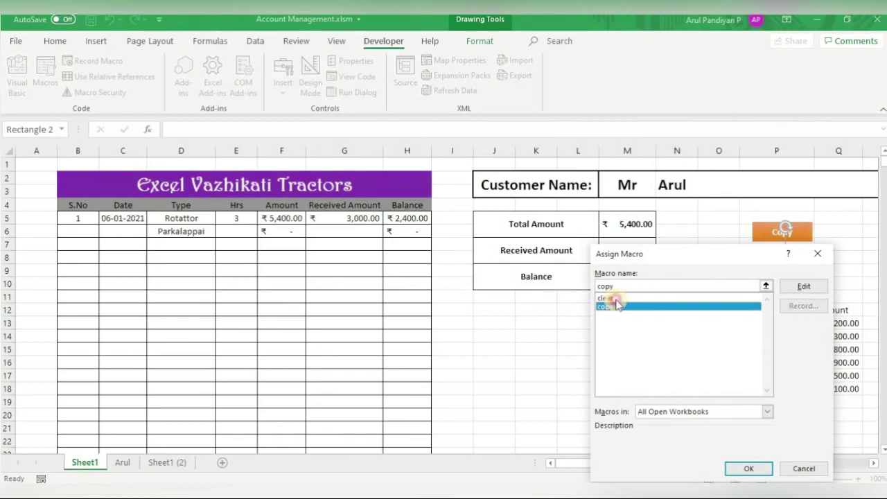
click(610, 298)
click(737, 474)
click(574, 320)
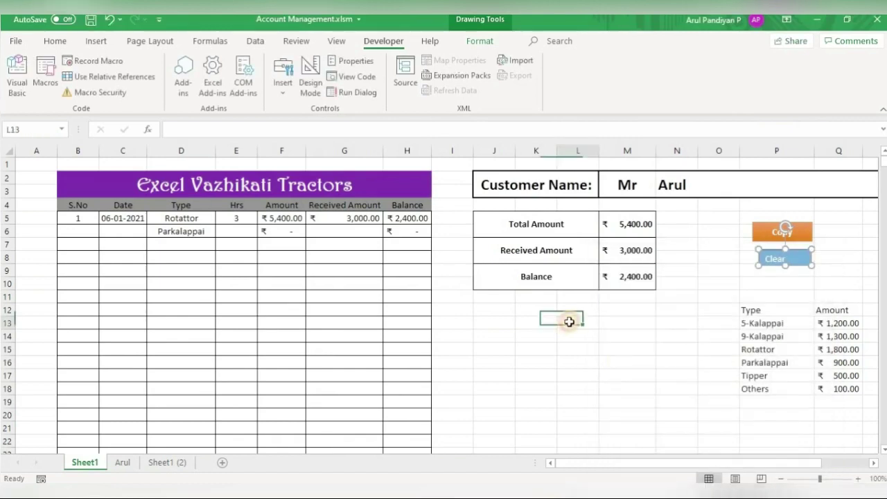
click(135, 467)
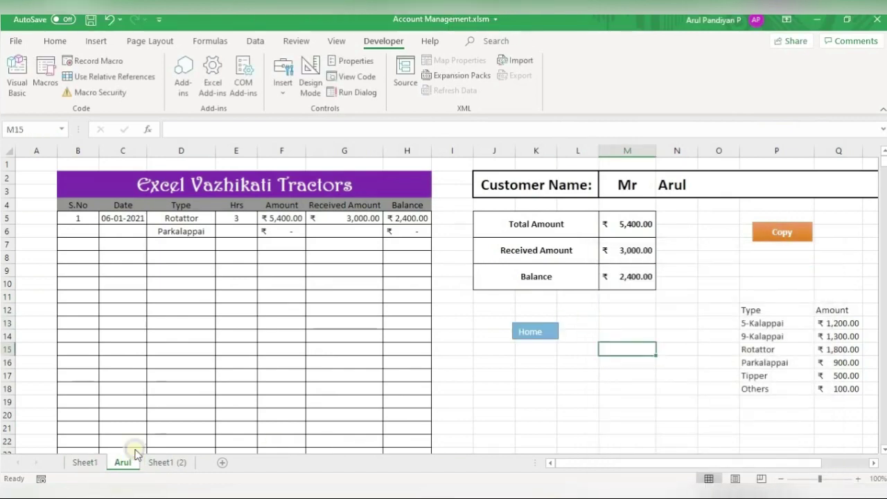
Delete the Sheet1 (2) sheet, keeping the Arul sheet
right_click(134, 460)
key(Return)
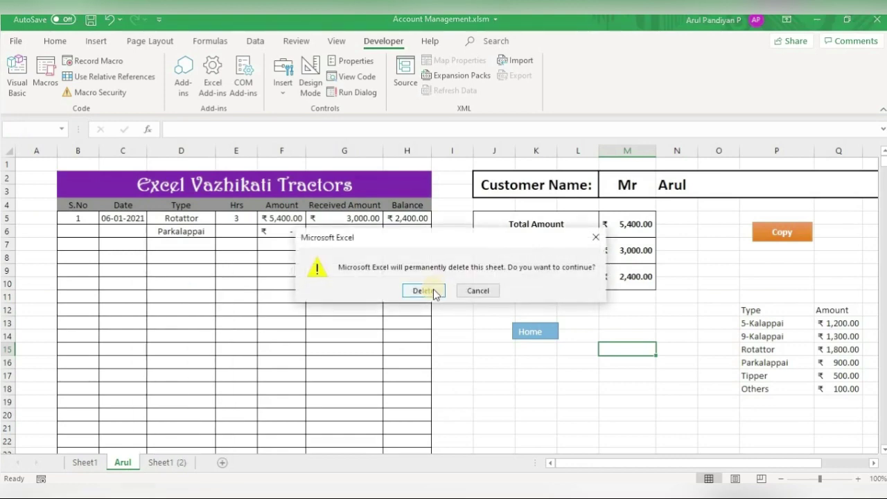
click(481, 290)
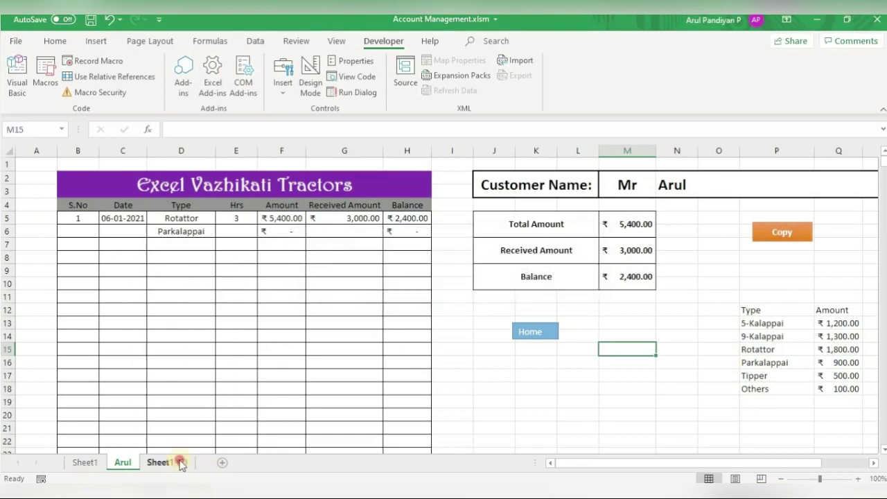
click(178, 462)
right_click(180, 461)
click(217, 298)
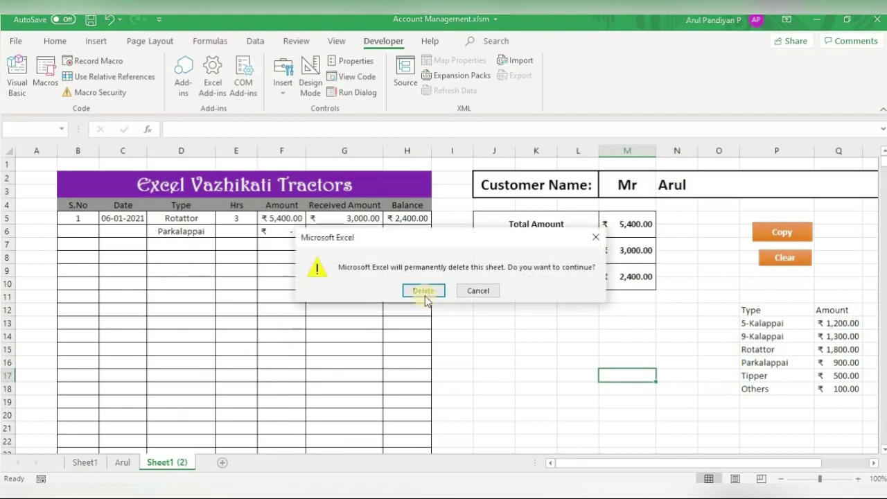
click(424, 291)
Test the Arul sheet's Home button to return to Sheet1
click(82, 462)
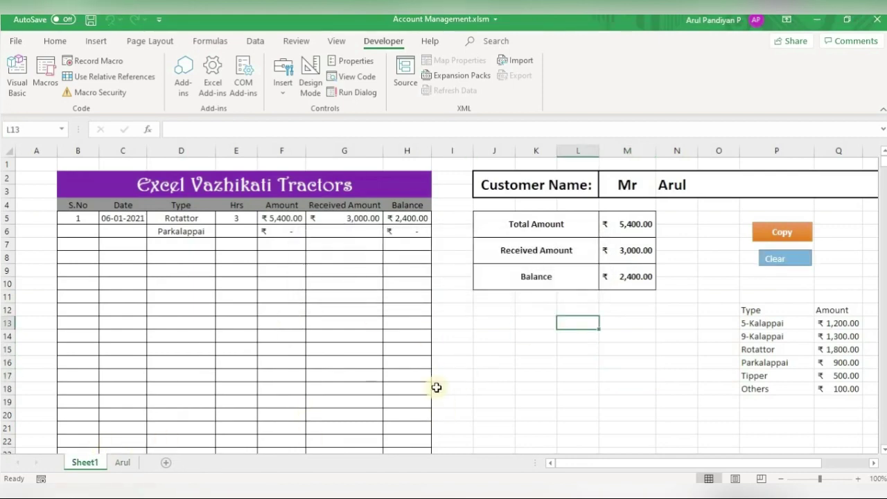
click(123, 463)
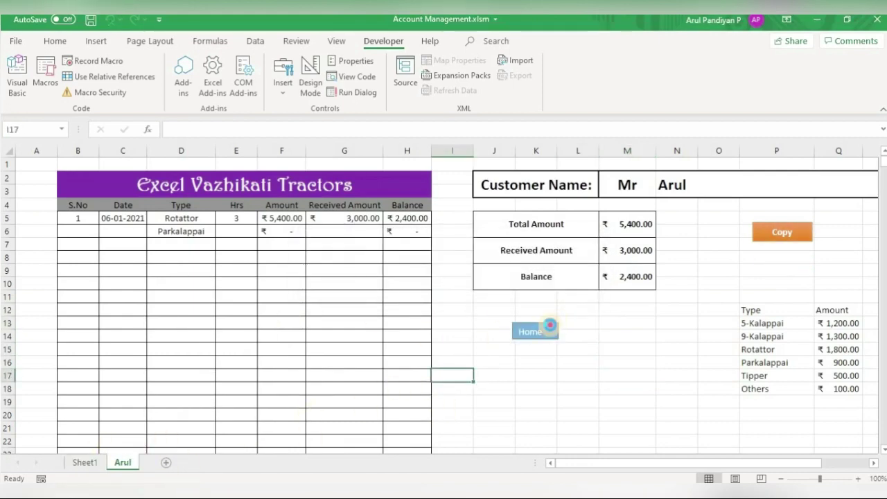
click(548, 328)
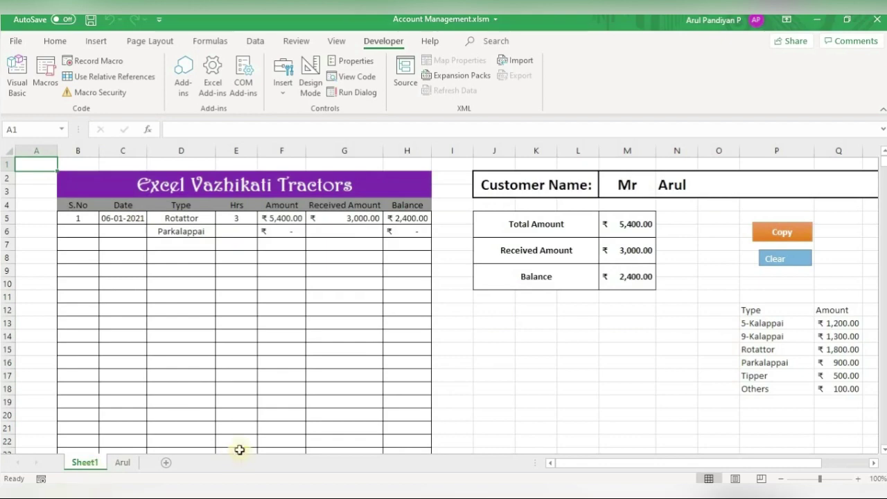
Run the Clear button, which empties only N2, then open the clear macro for editing
click(801, 265)
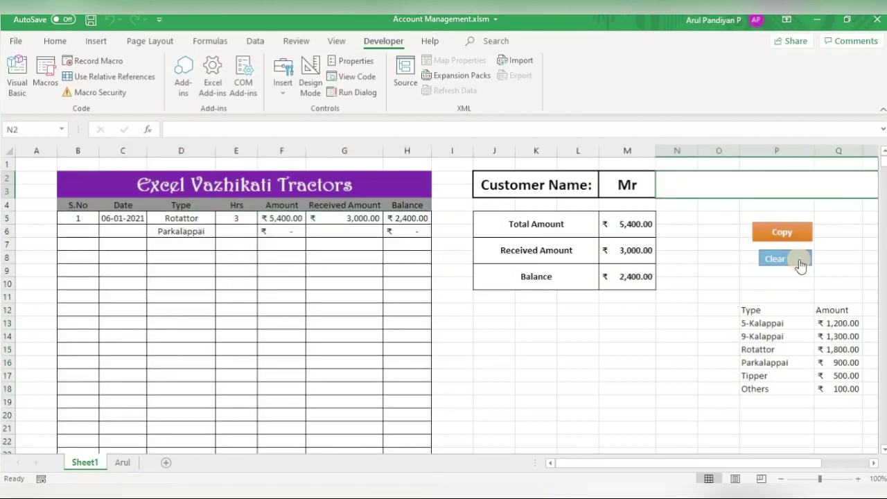
click(40, 80)
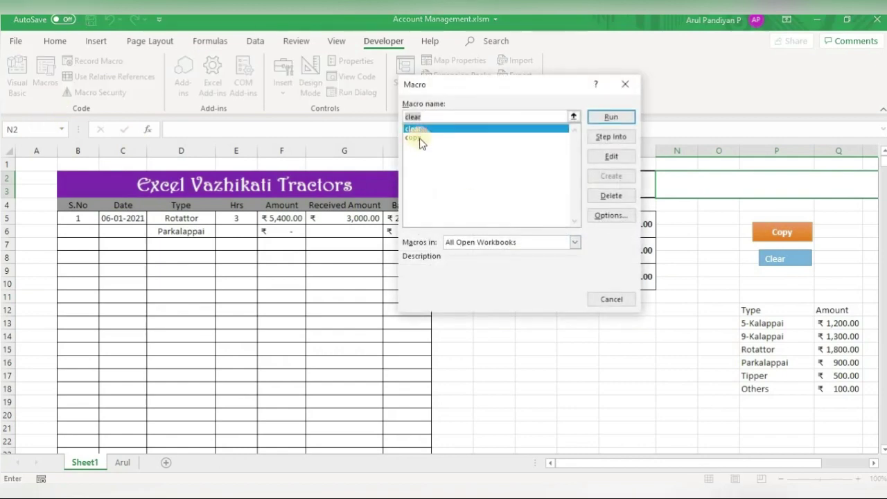
click(627, 160)
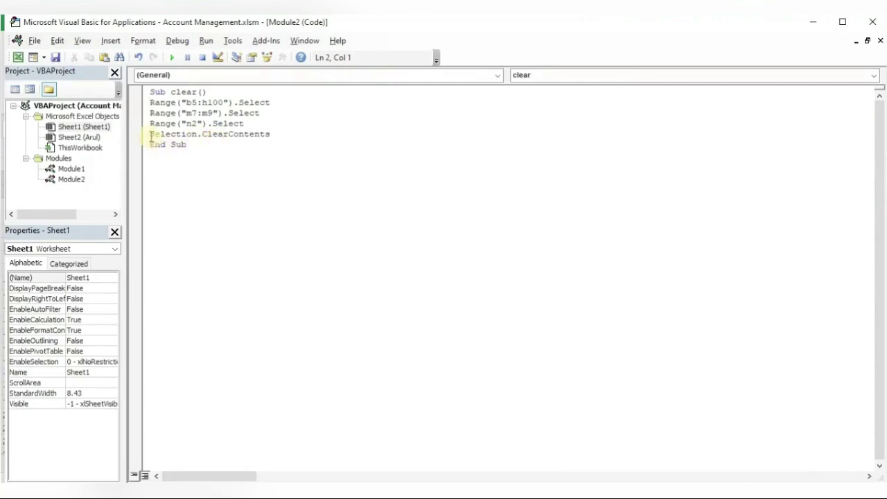
Add Selection.ClearContents after the b5:h100 and m7:m9 selections, then close the VBA editor
drag(150, 134, 274, 133)
key(ctrl+c)
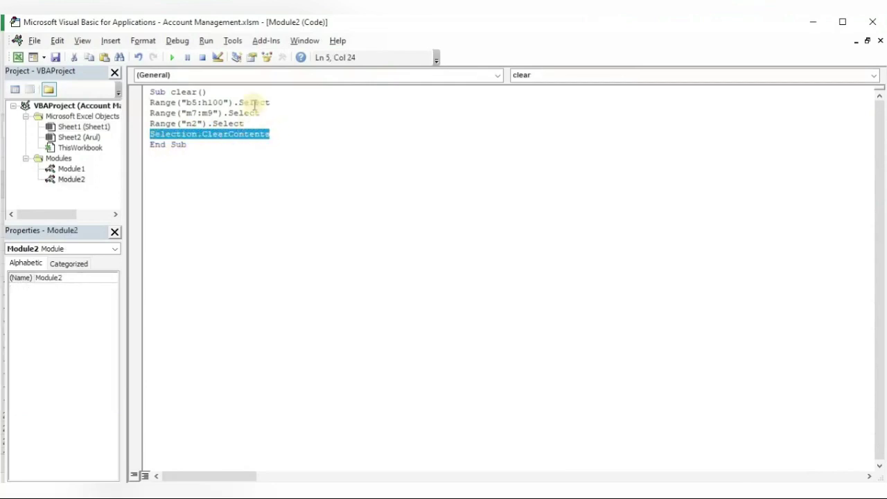
click(272, 102)
key(Return)
key(ctrl+v)
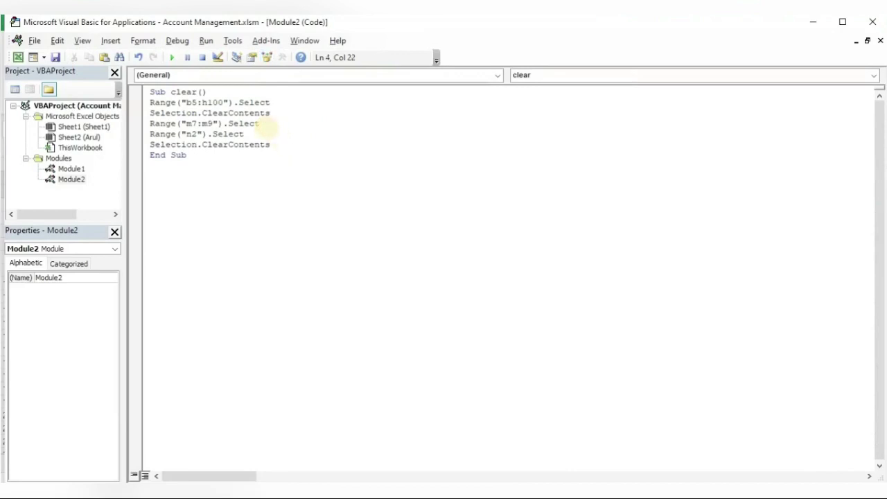
key(Return)
key(ctrl+v)
click(401, 203)
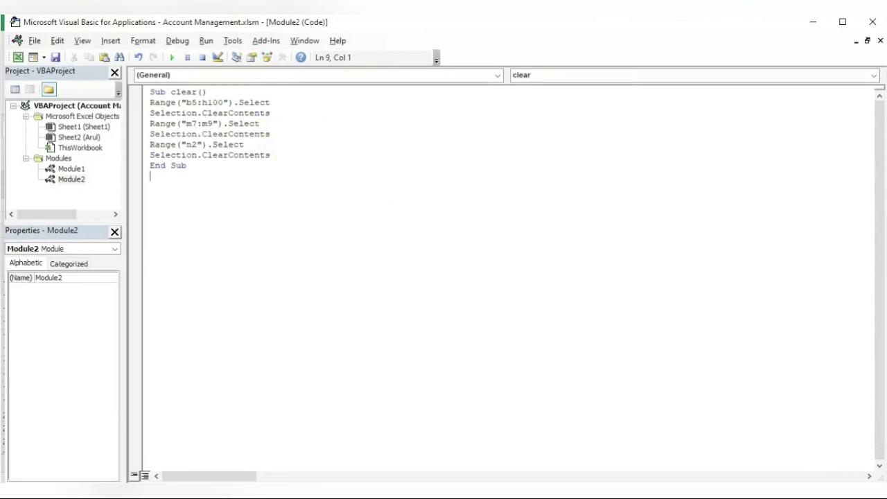
click(870, 23)
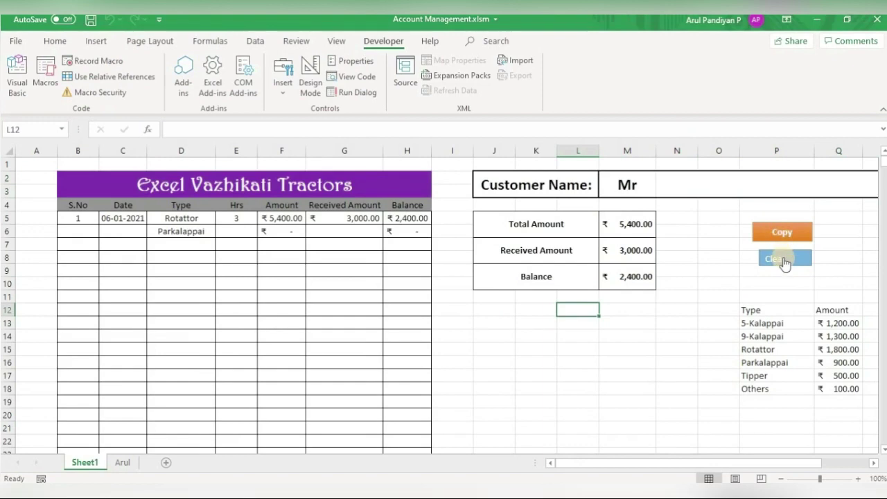
Run Clear on Sheet1, confirm the Arul sheet still has its data, then return to Sheet1
click(784, 260)
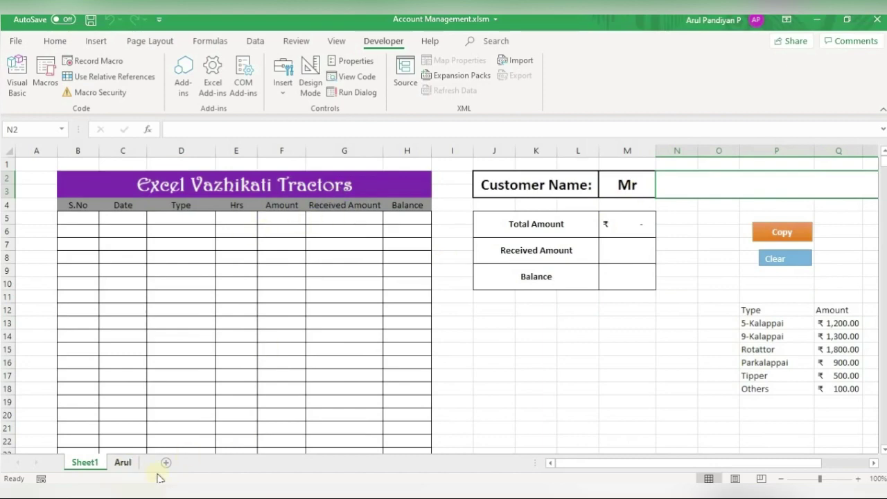
click(122, 464)
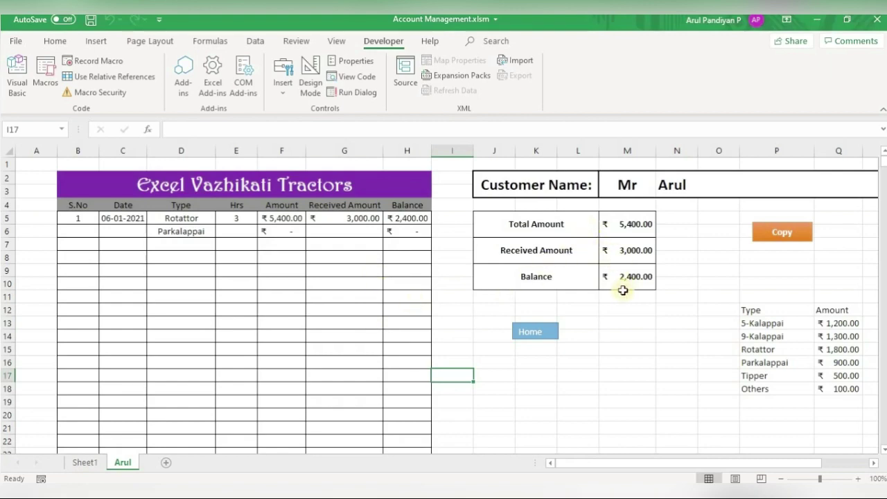
click(91, 469)
click(498, 345)
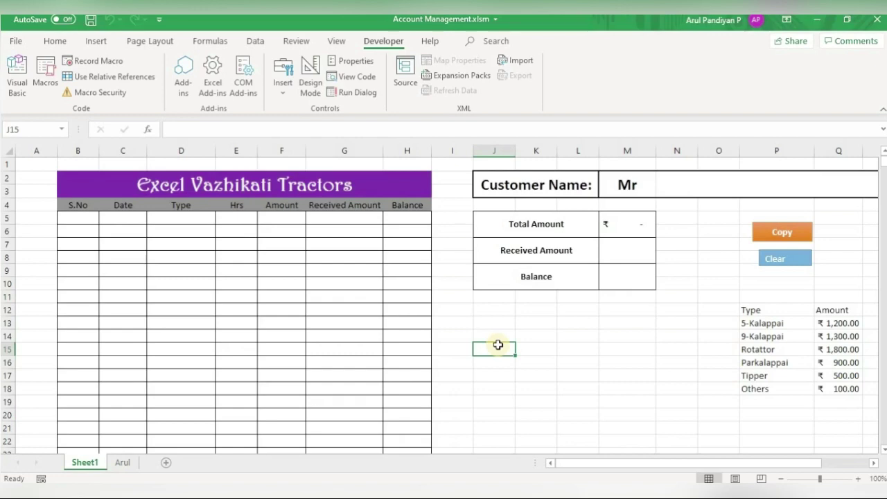
click(546, 348)
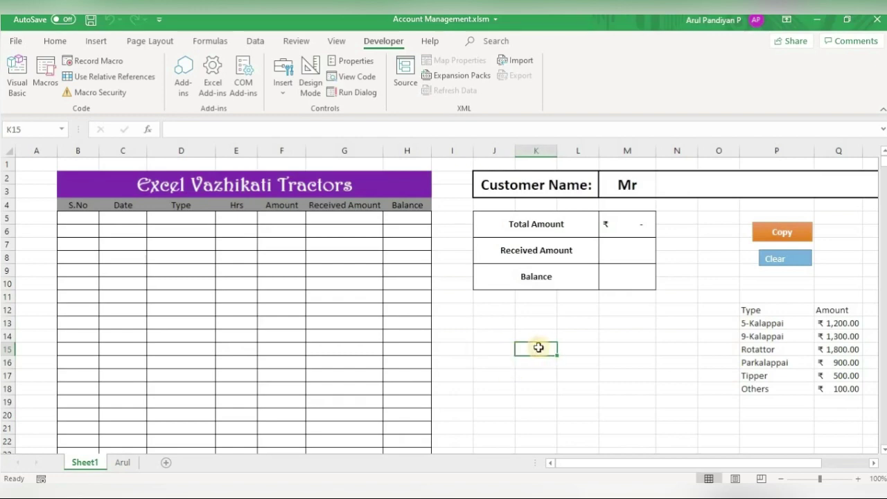
click(501, 337)
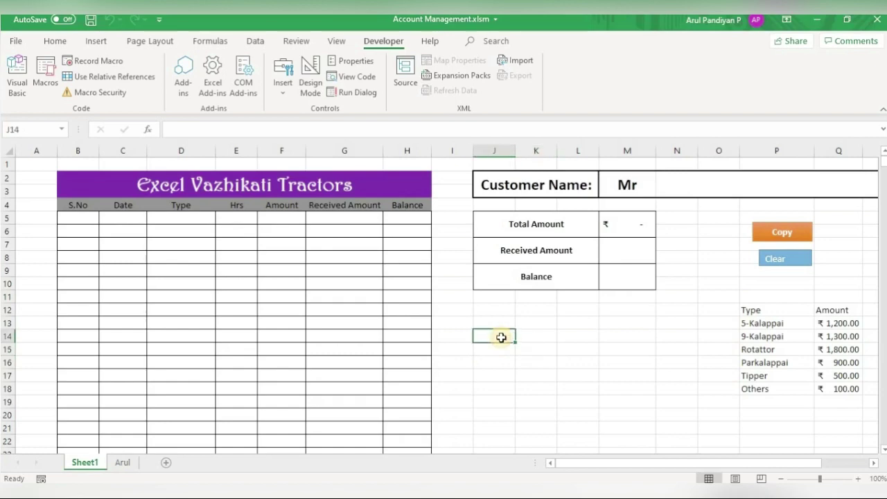